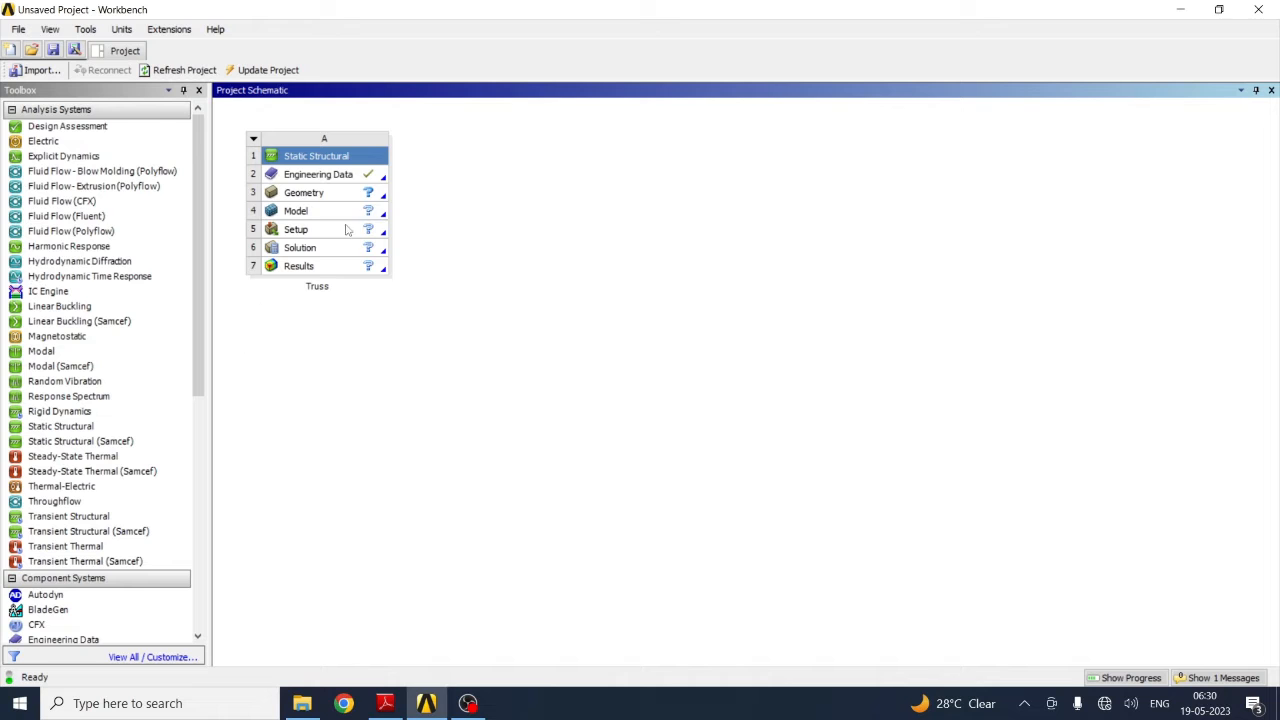
Open the Truss system's Engineering Data and check the specified truss material in CAELAB.pdf in Adobe Reader
double_click(309, 180)
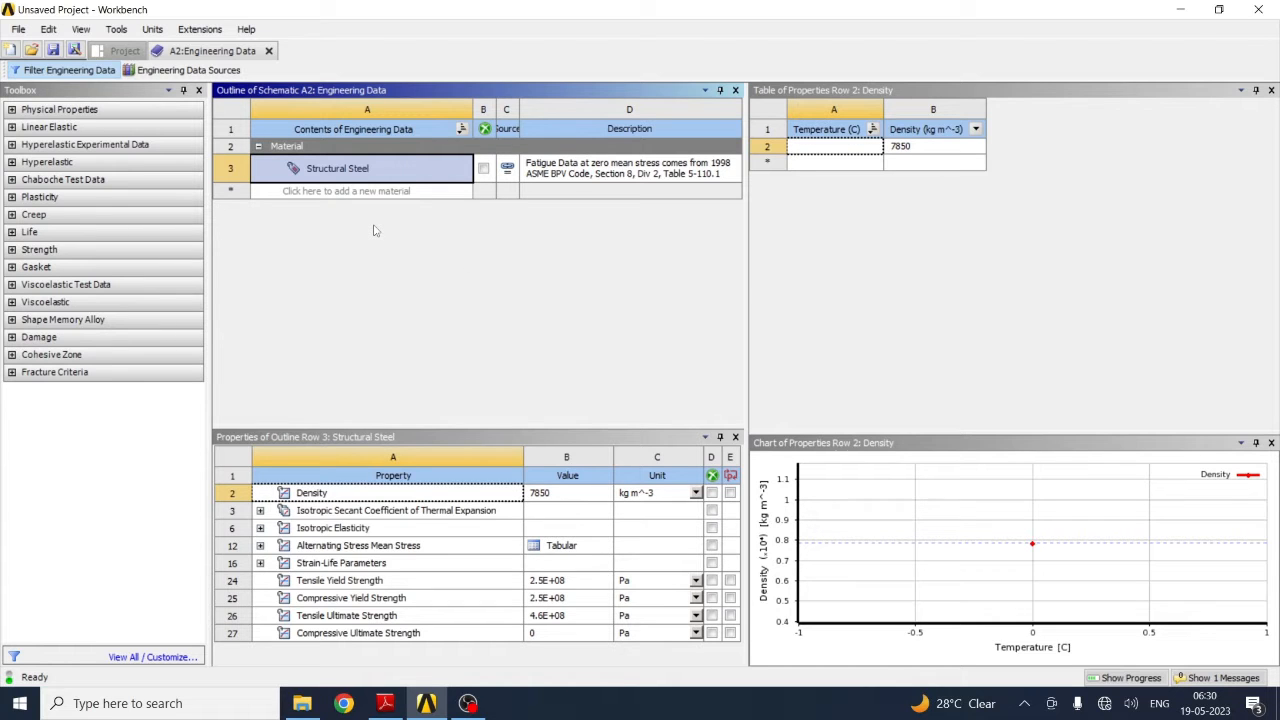
left_click(385, 703)
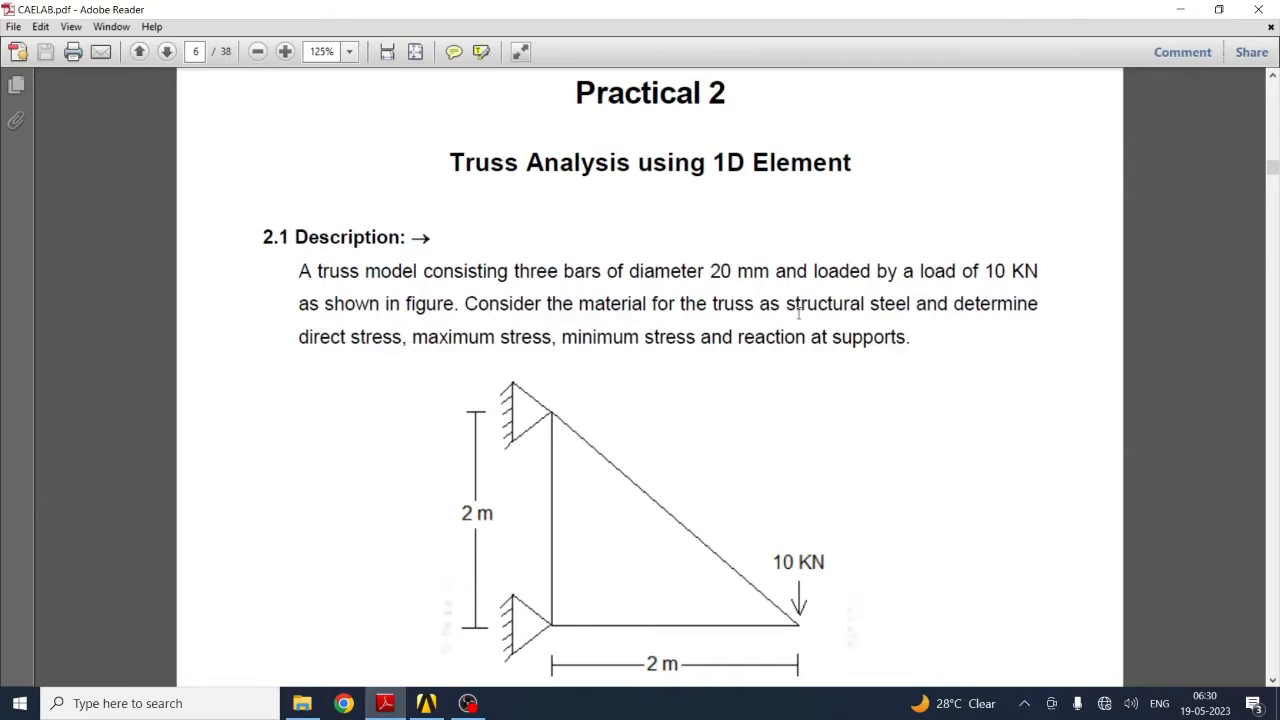
left_click_drag(786, 305, 912, 305)
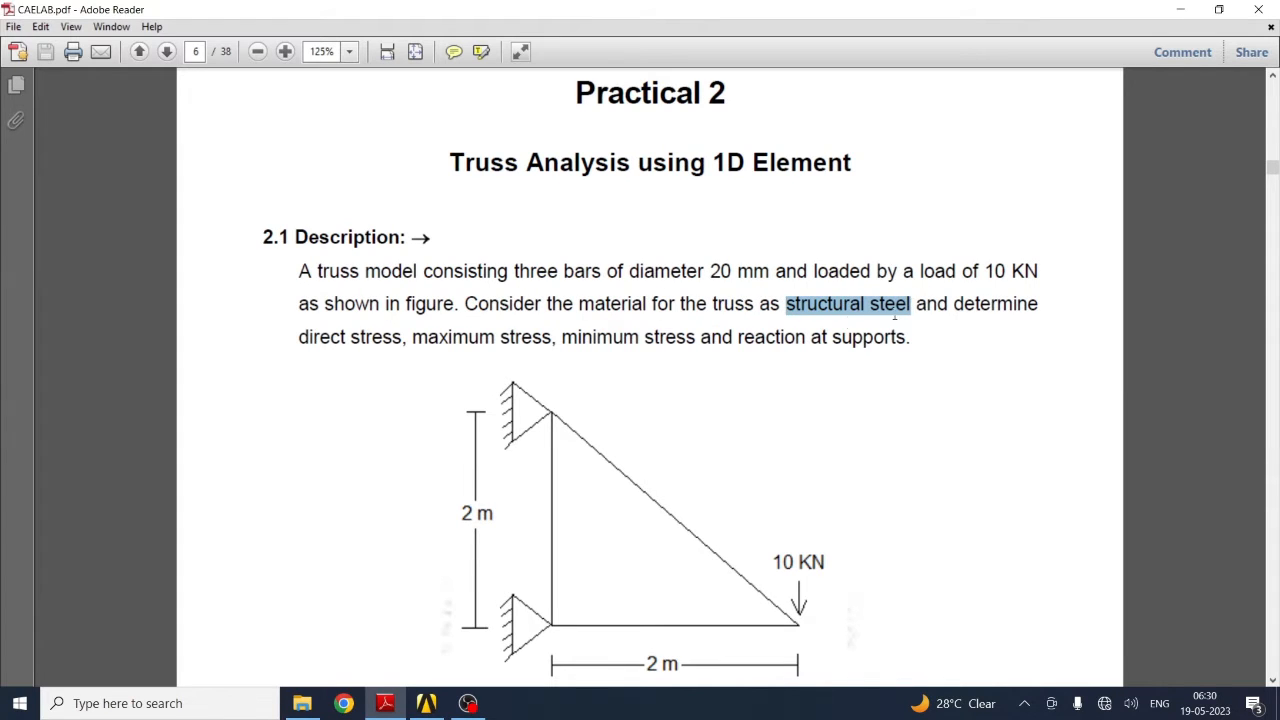
left_click(1180, 9)
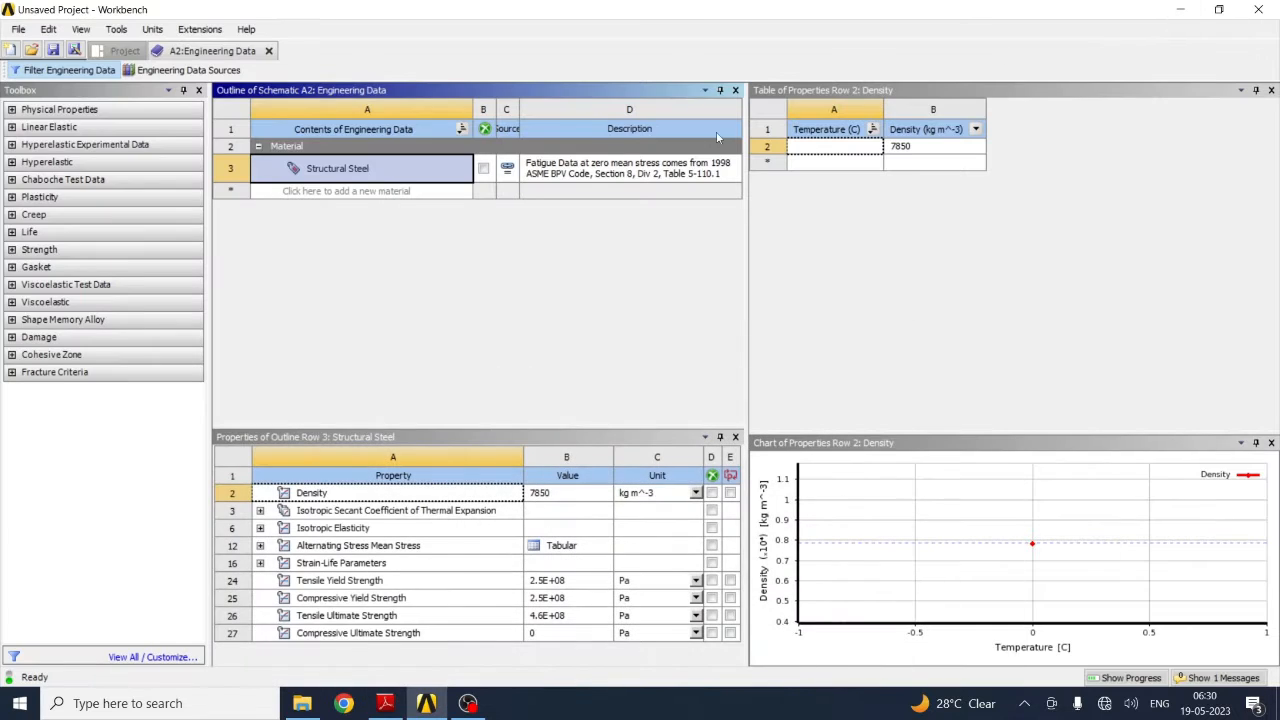
Review the Structural Steel material and the Plasticity, Life and Physical Properties categories, and close Engineering Data
left_click(330, 191)
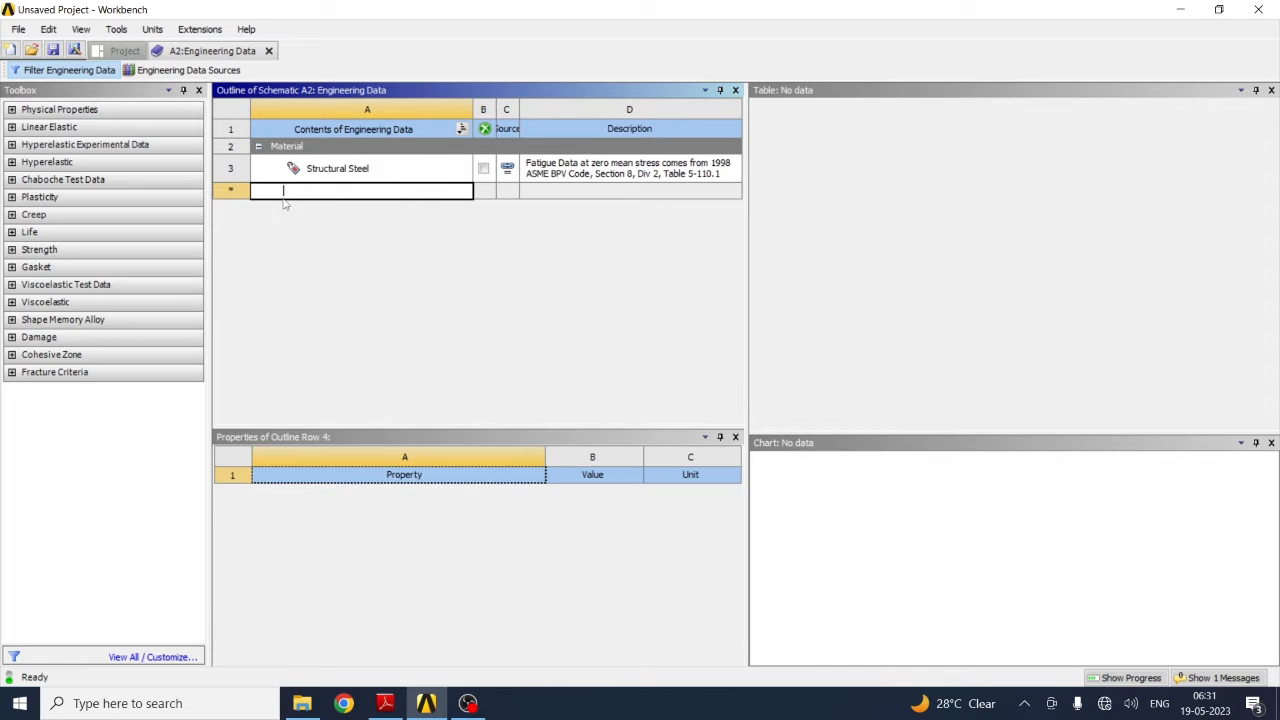
left_click(385, 177)
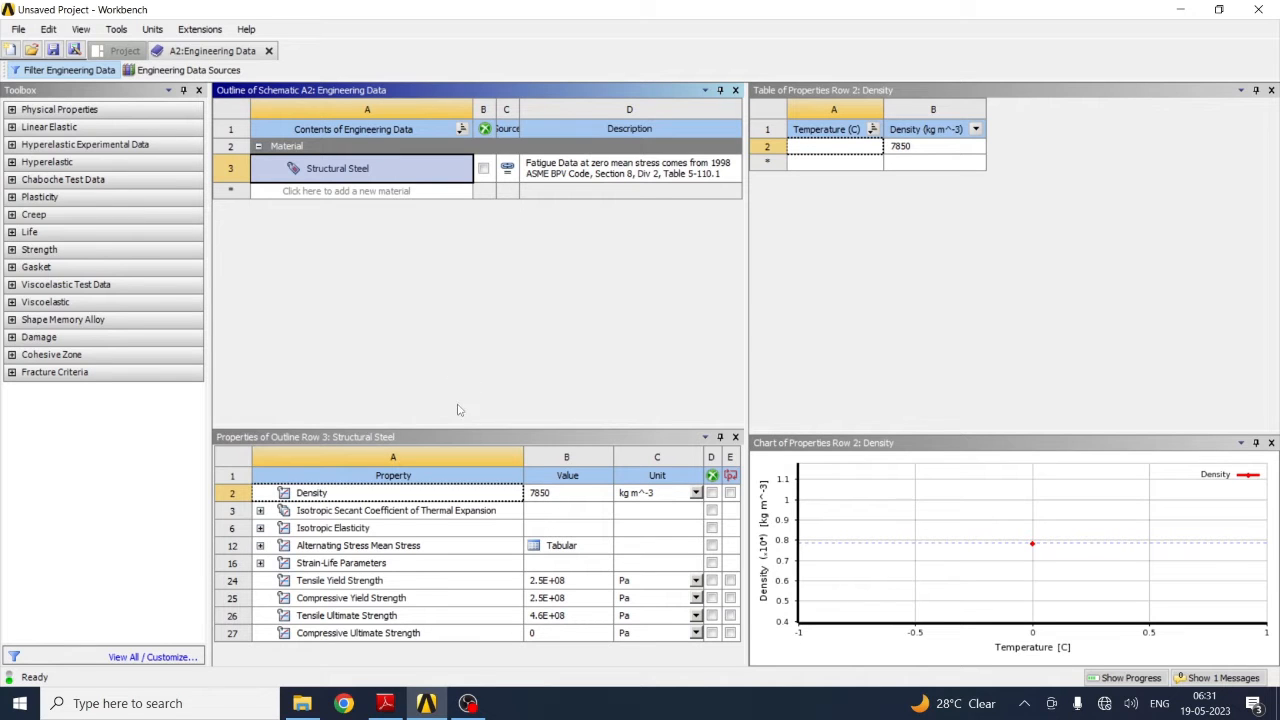
double_click(27, 198)
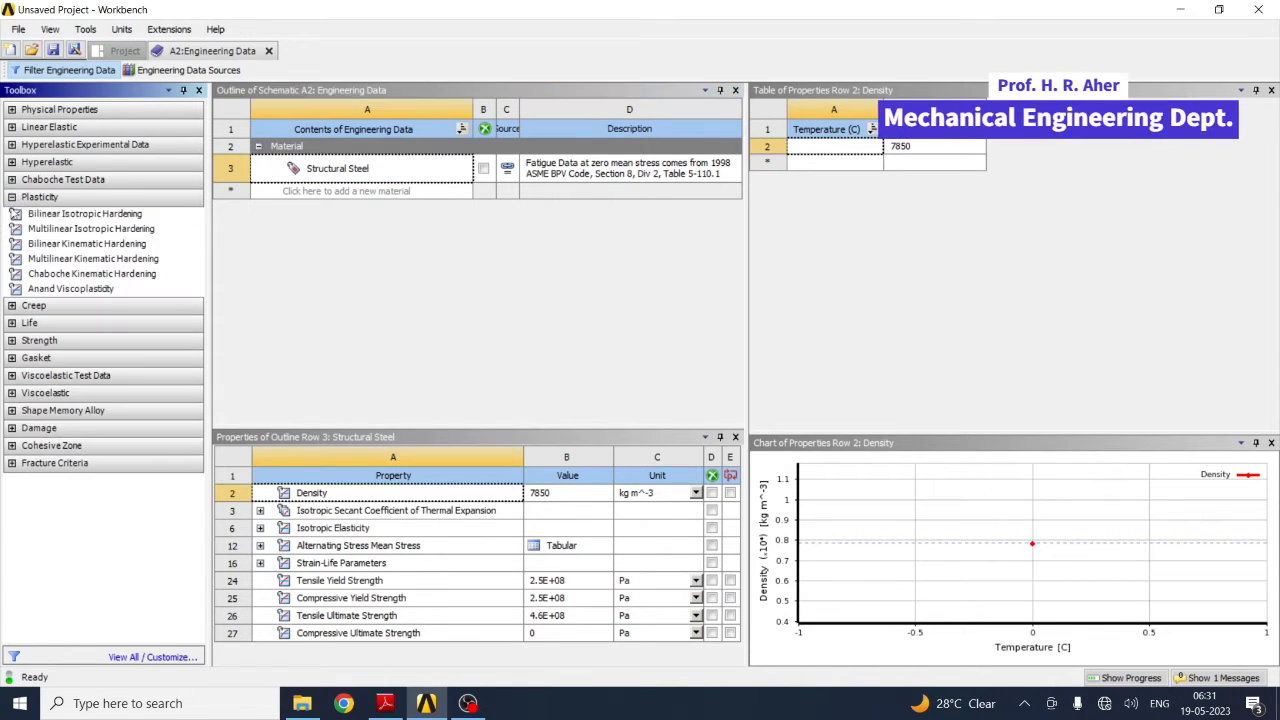
left_click(12, 323)
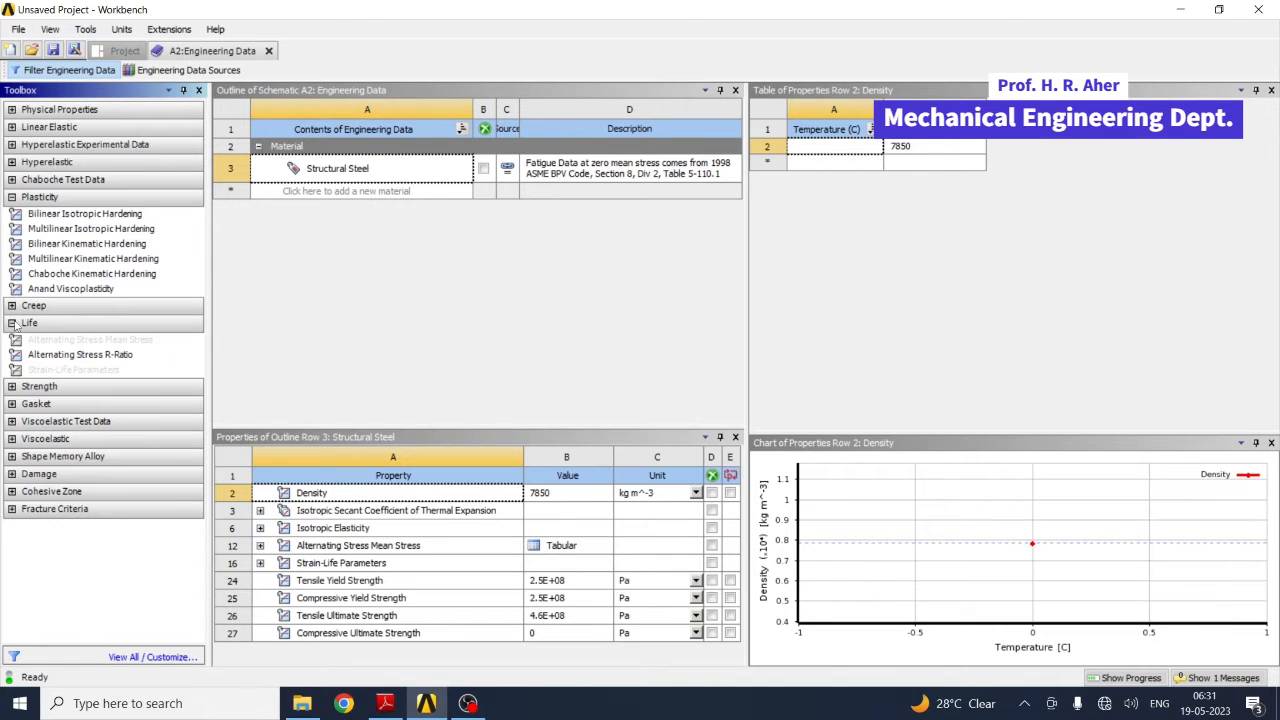
left_click(12, 110)
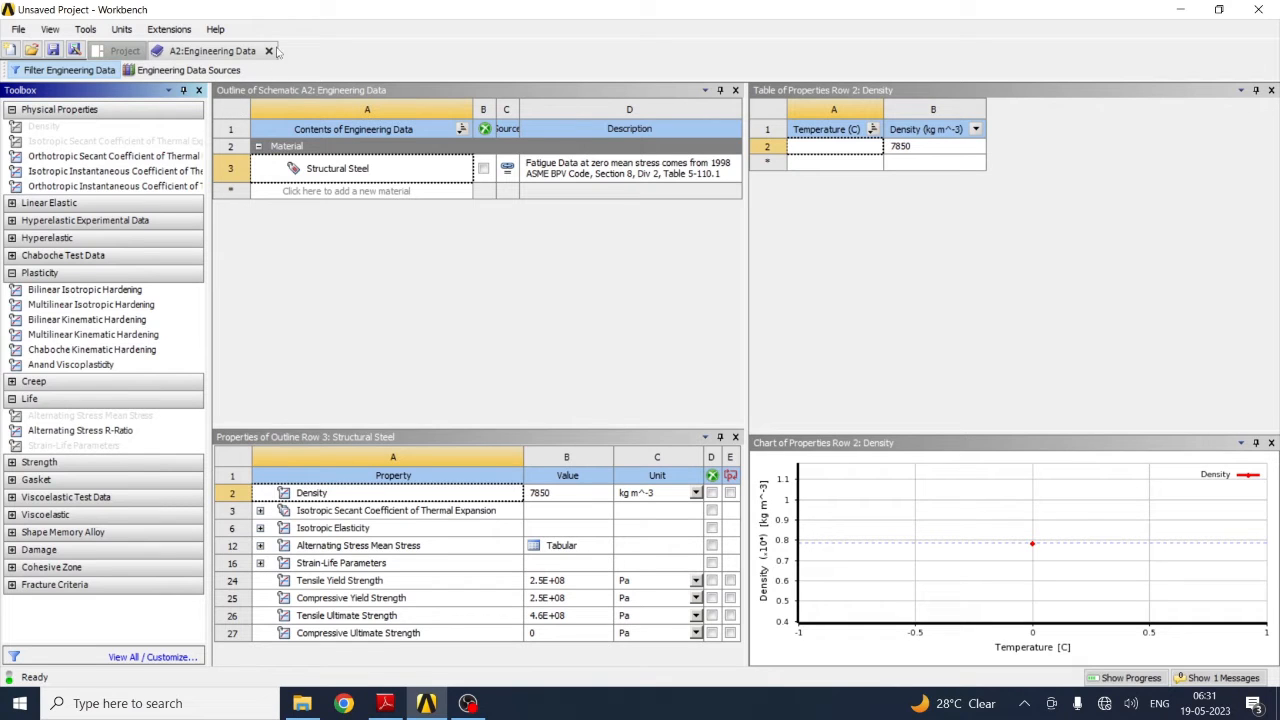
left_click(352, 170)
left_click(352, 170)
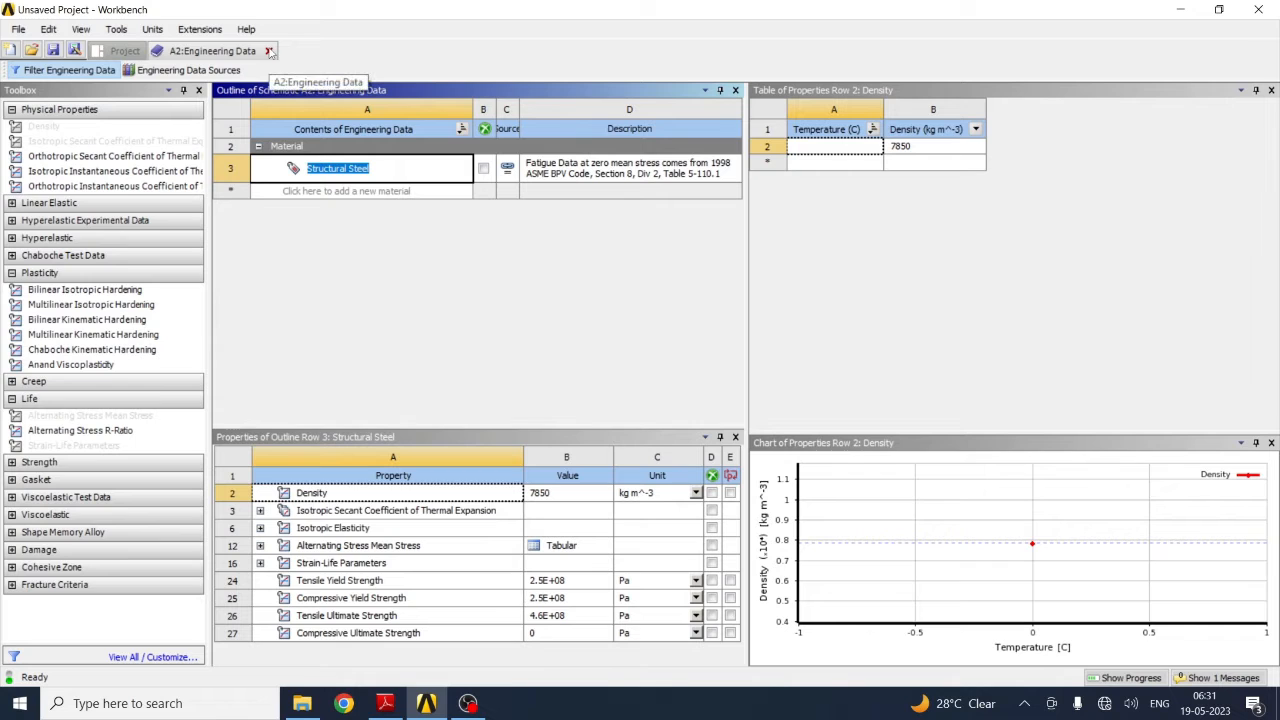
left_click(269, 52)
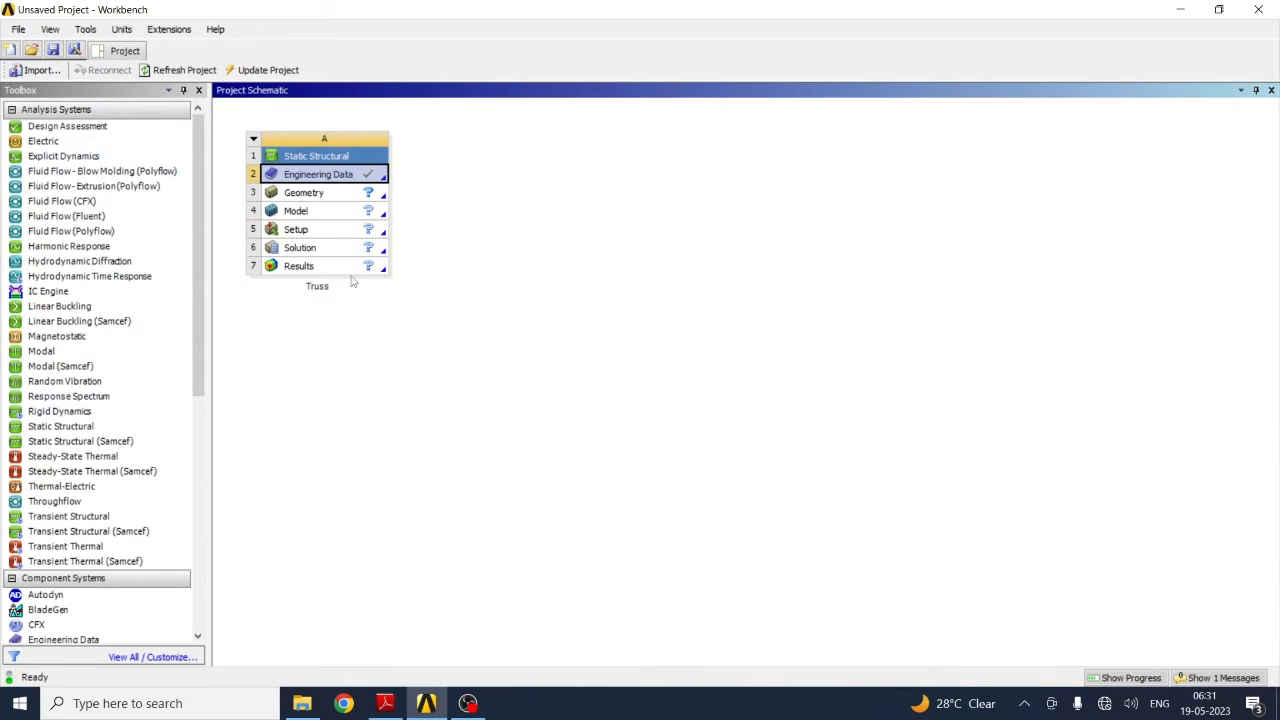
Open the Truss geometry in DesignModeler and start sketching on the XYPlane, viewed face-on
double_click(318, 195)
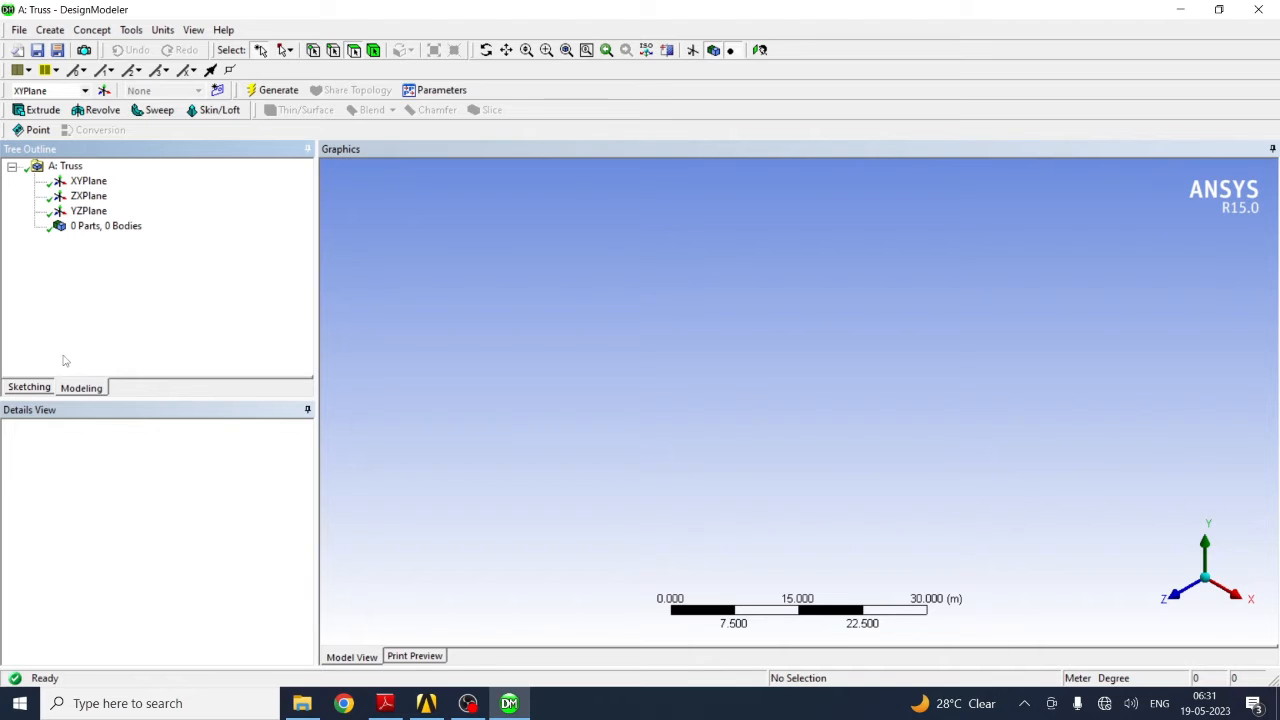
left_click(88, 182)
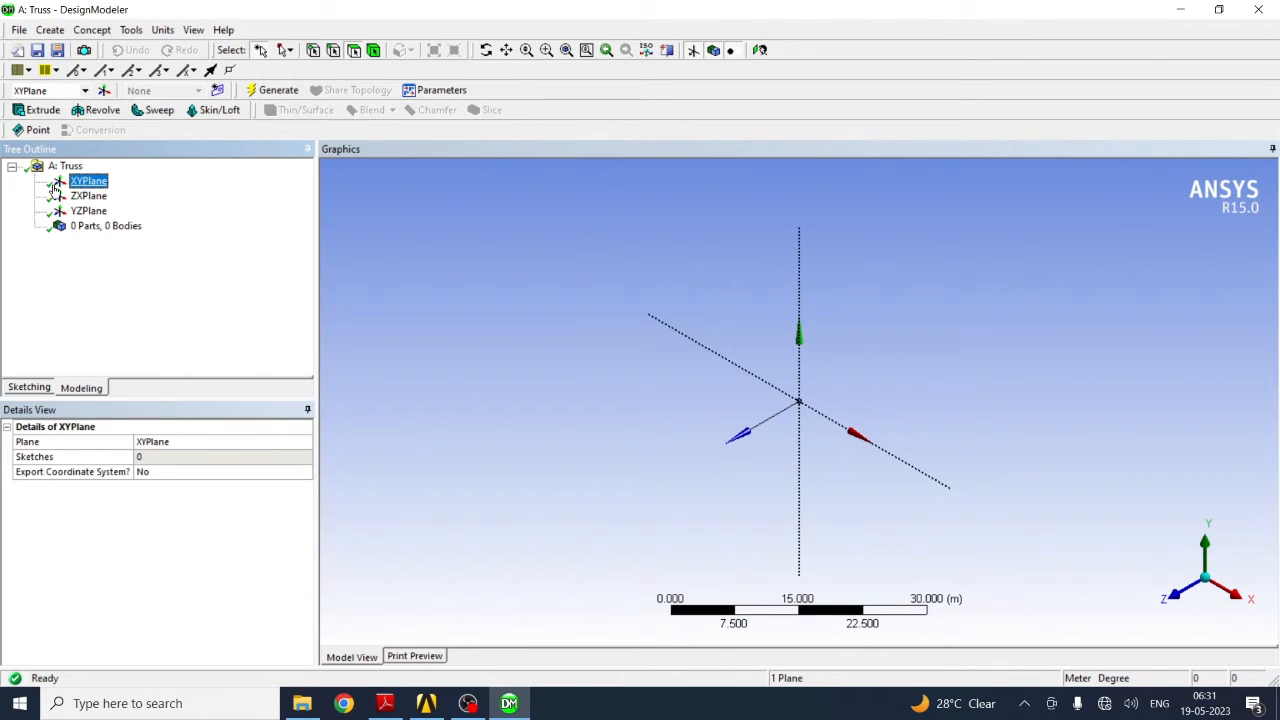
right_click(91, 181)
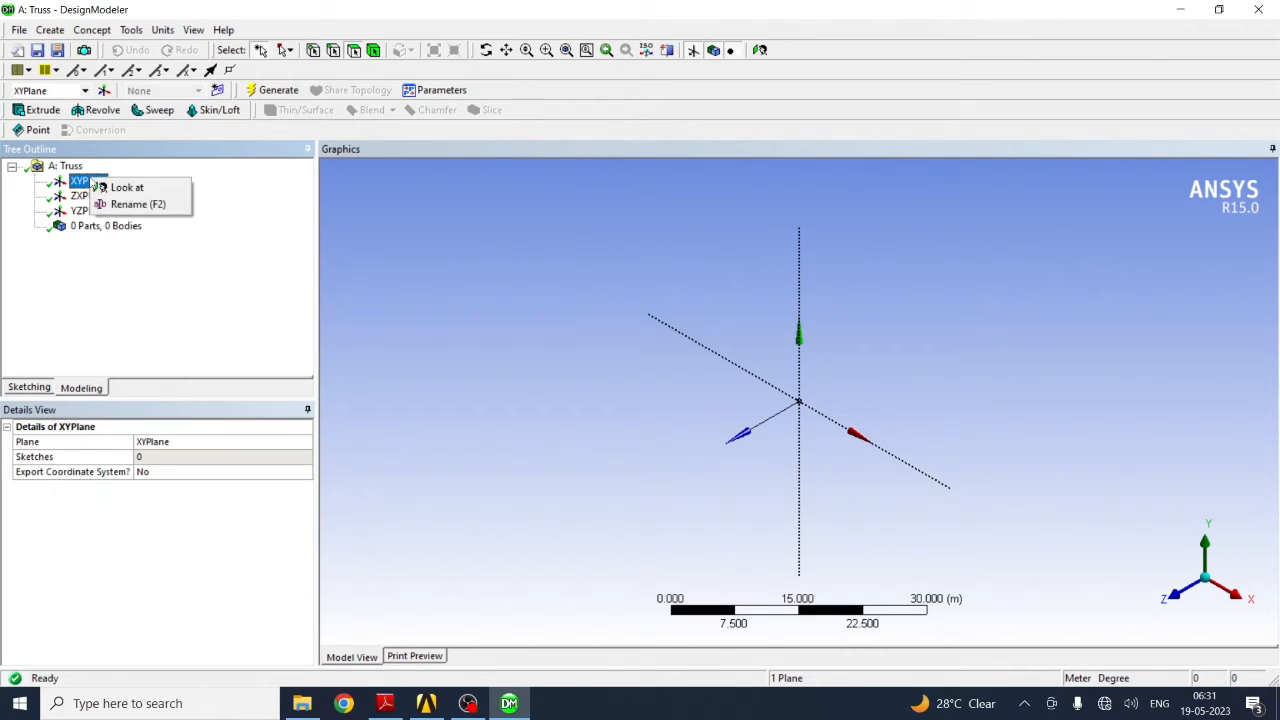
left_click(127, 189)
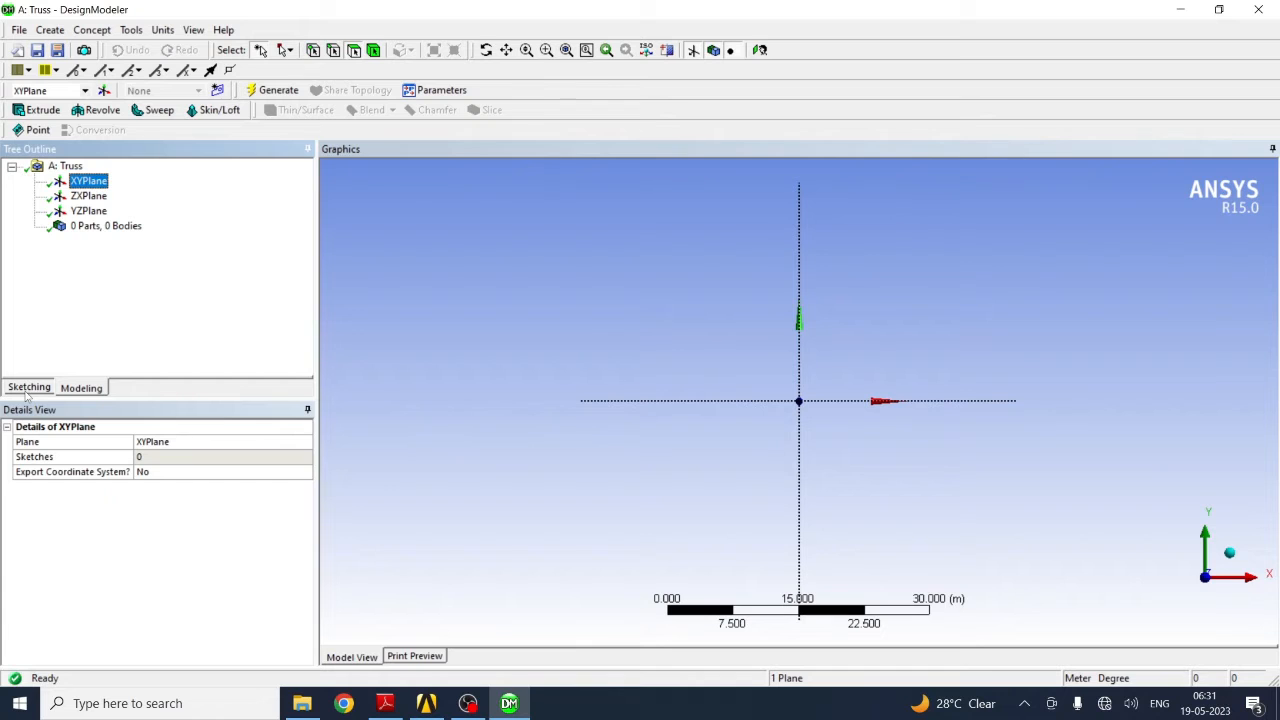
left_click(29, 388)
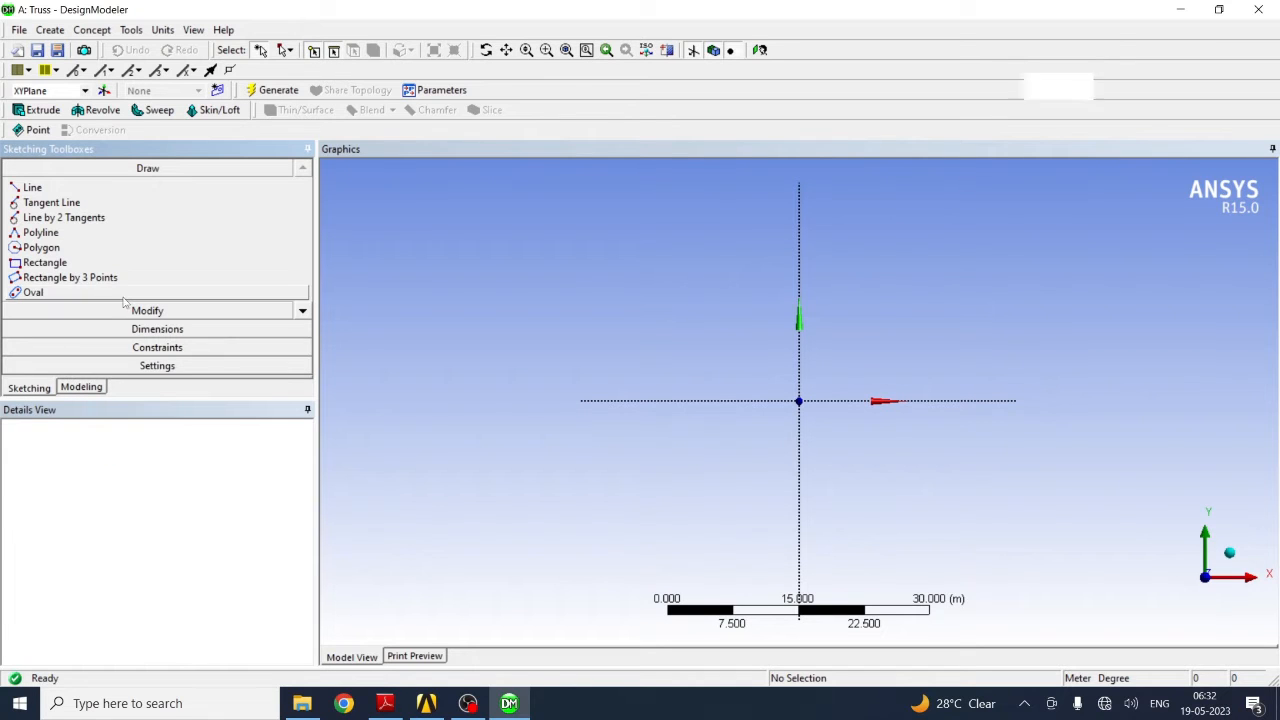
Sketch a right triangle from the origin with a vertical line about 17.6 m, a horizontal line about 17.4 m and a connecting diagonal
left_click(385, 703)
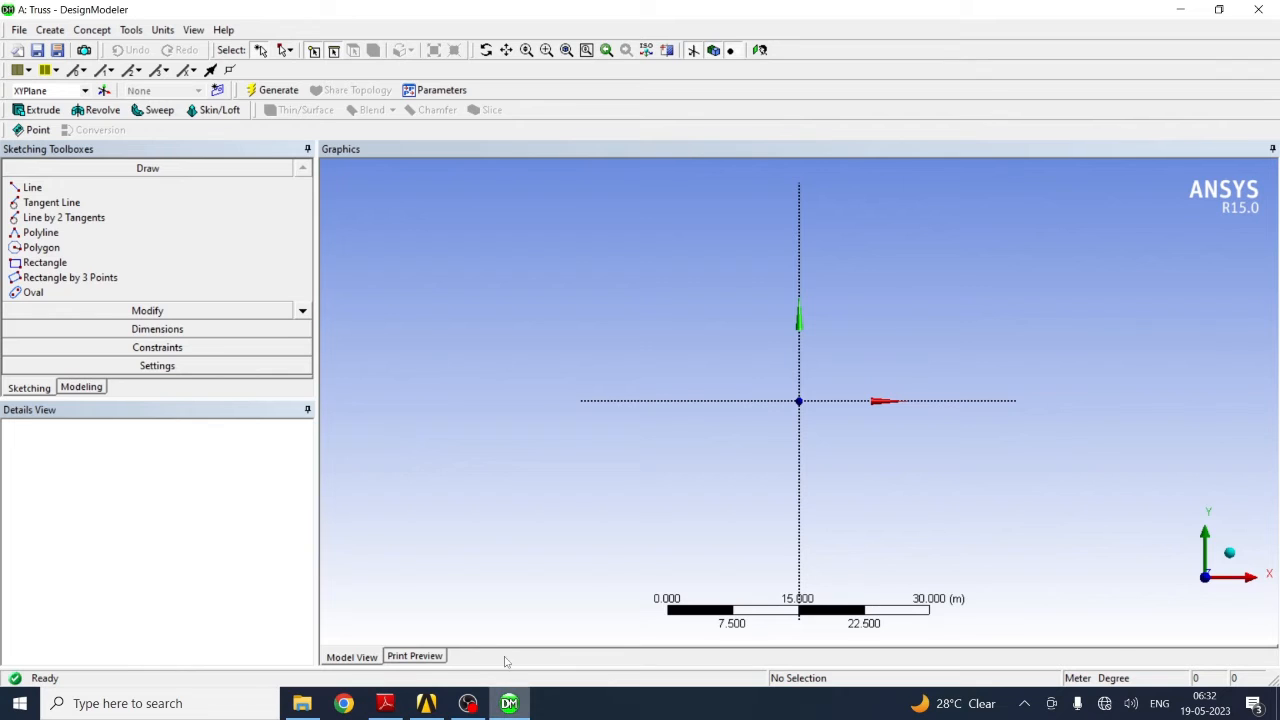
left_click(509, 703)
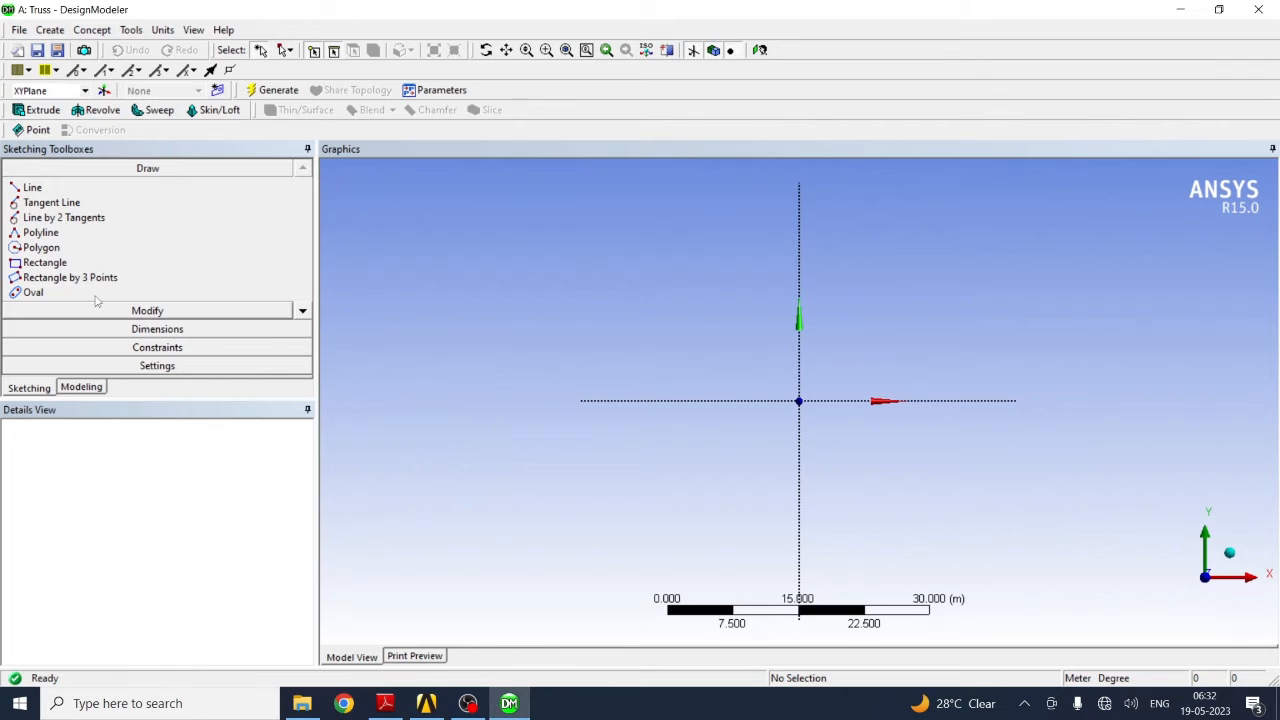
left_click(40, 190)
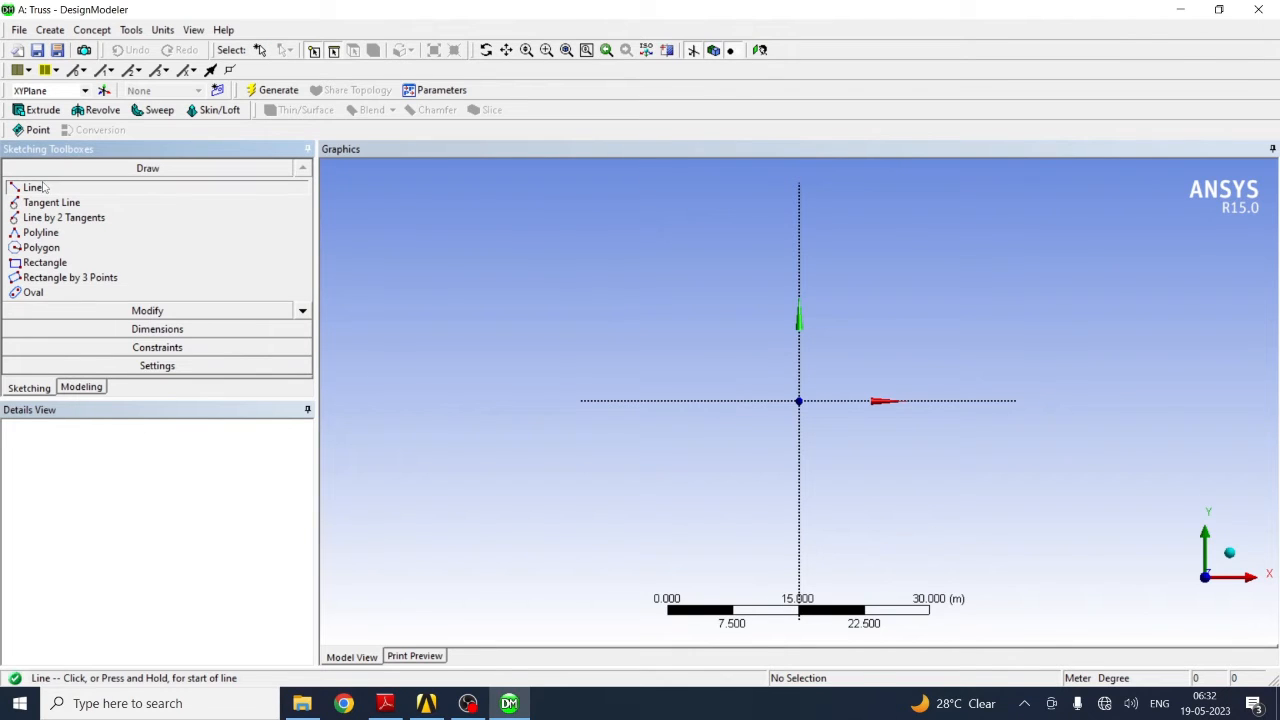
left_click(798, 400)
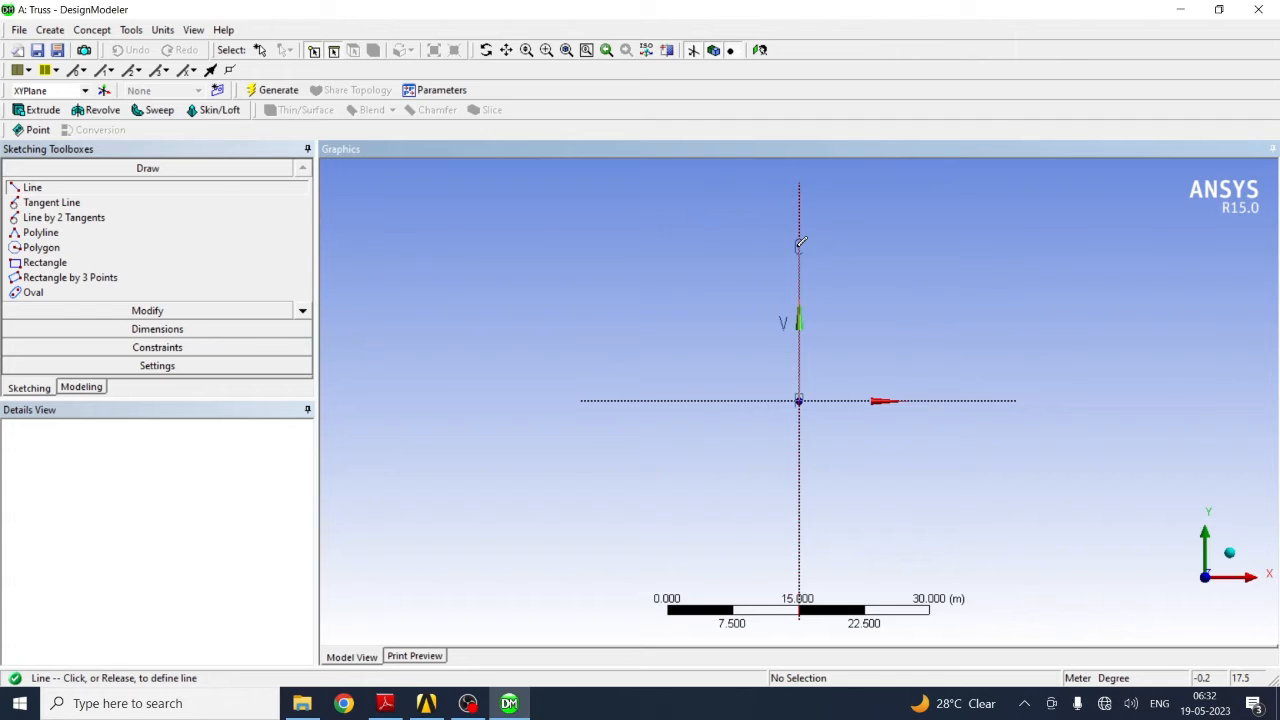
left_click(799, 245)
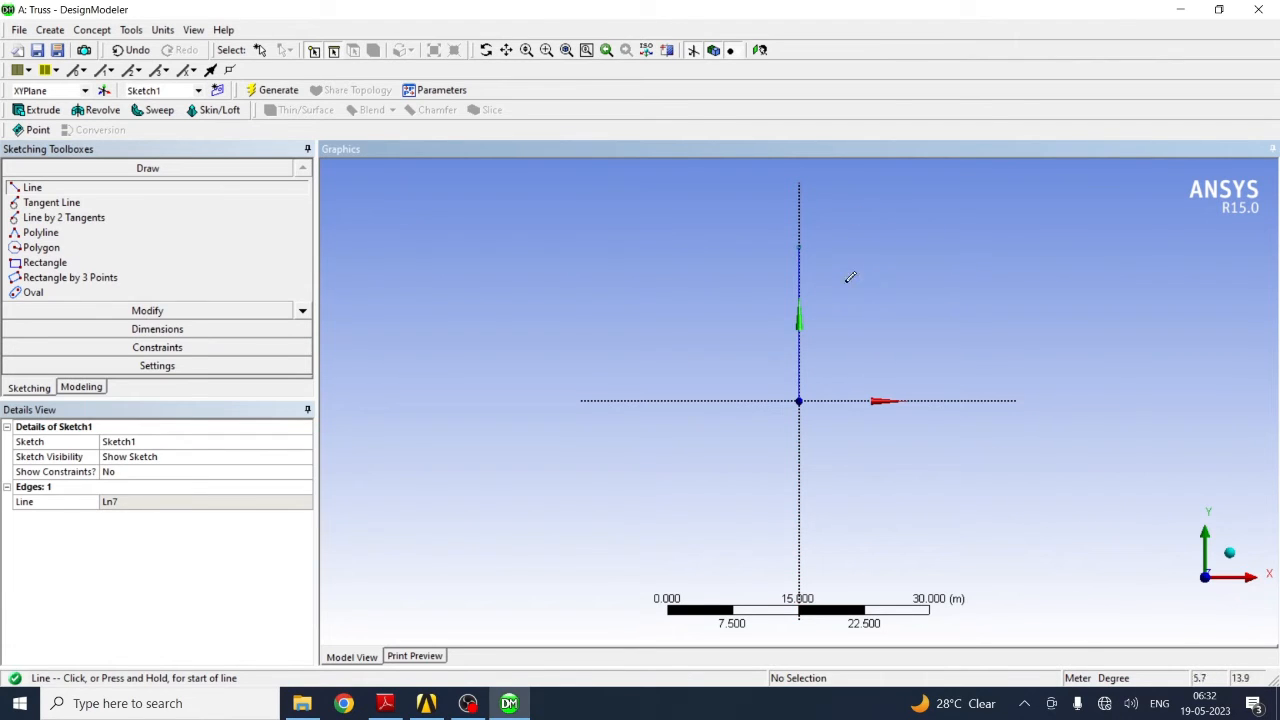
left_click(799, 401)
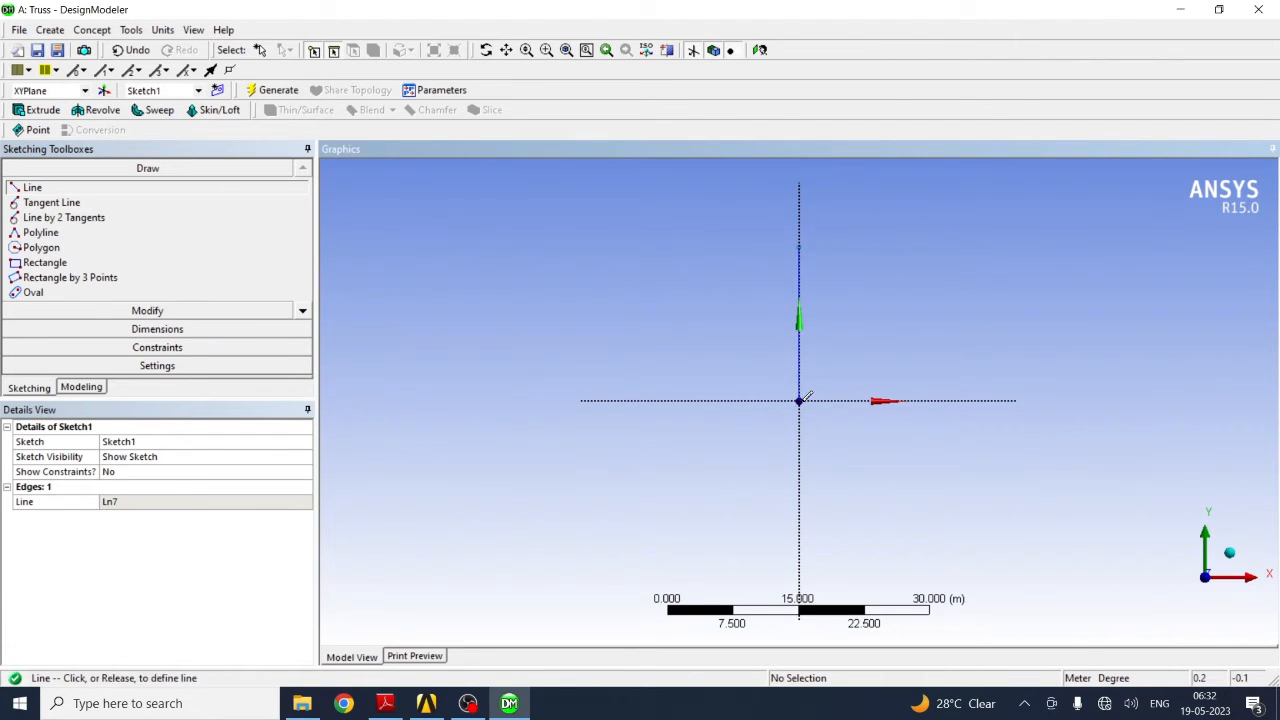
left_click(952, 400)
left_click(799, 247)
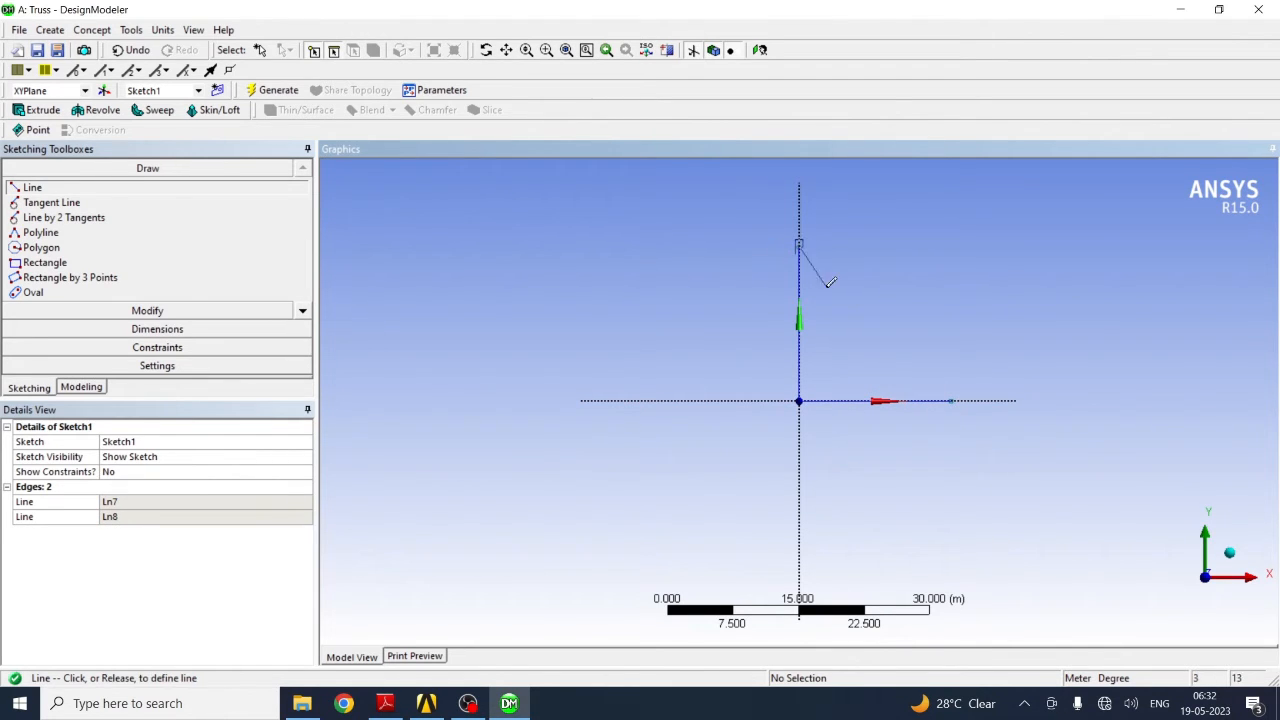
left_click(953, 399)
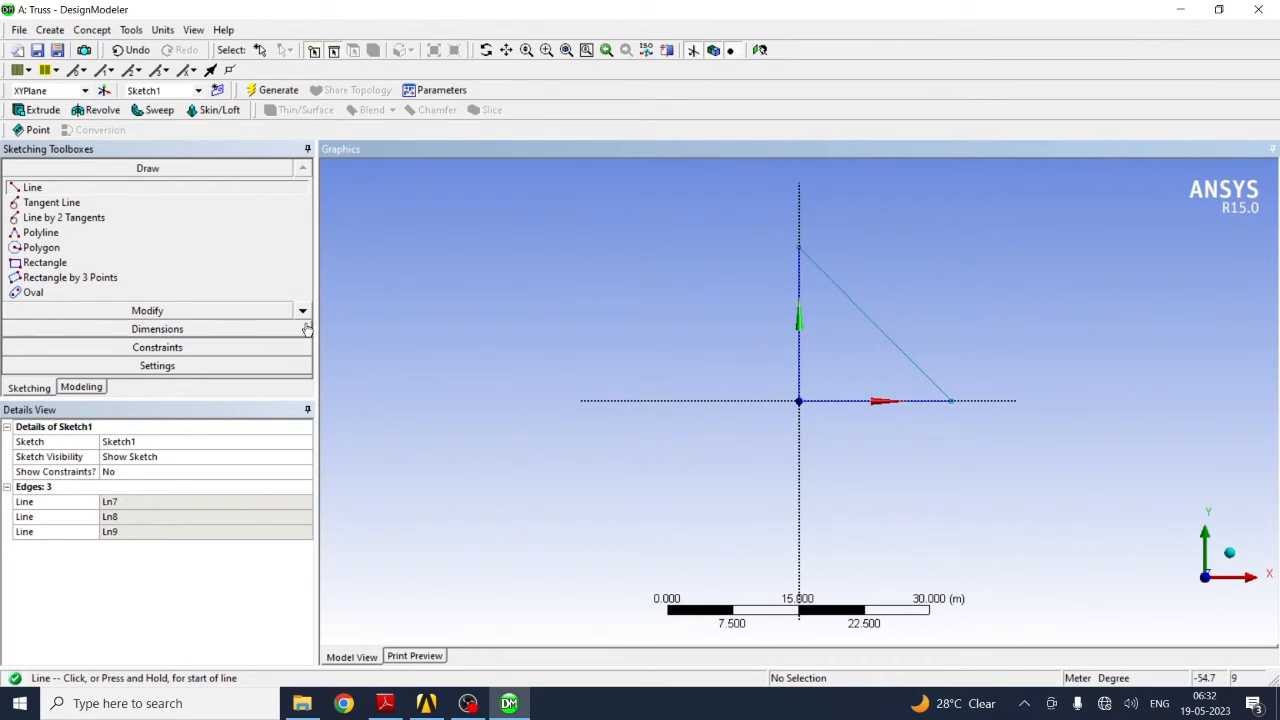
Add General dimensions to the triangle's horizontal and vertical lines
left_click(165, 329)
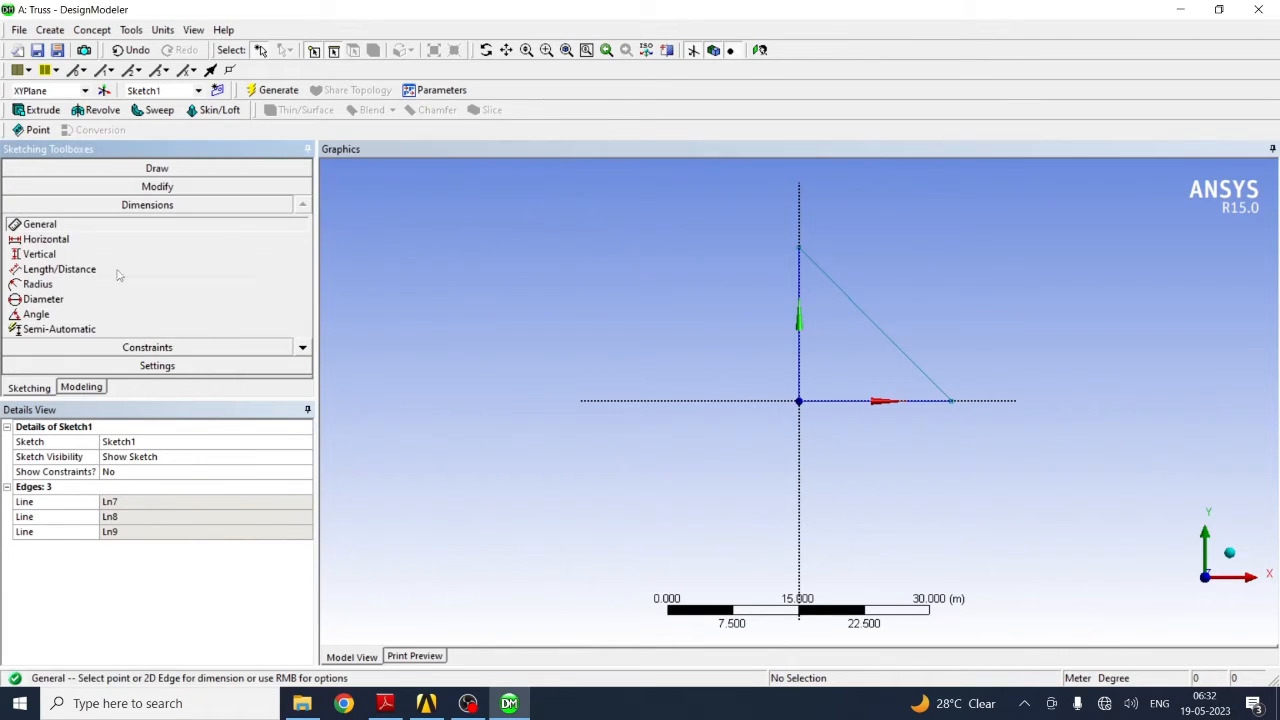
left_click(855, 402)
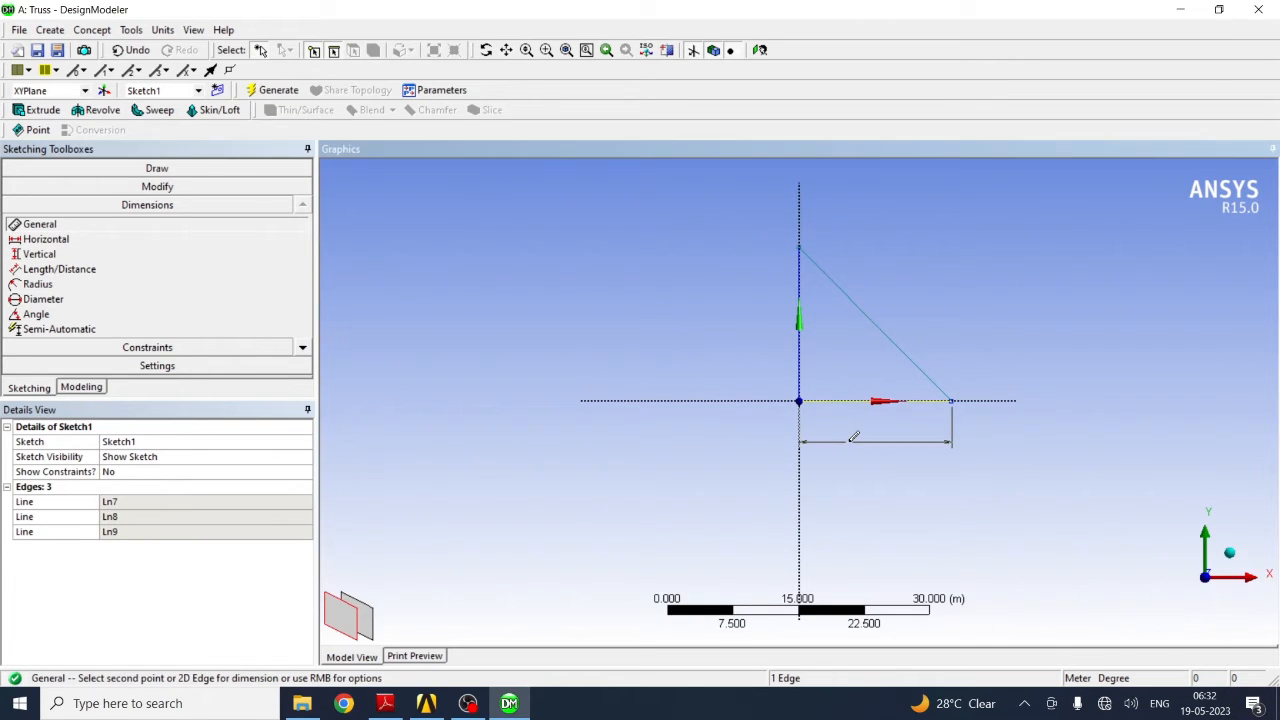
left_click(850, 442)
left_click(799, 350)
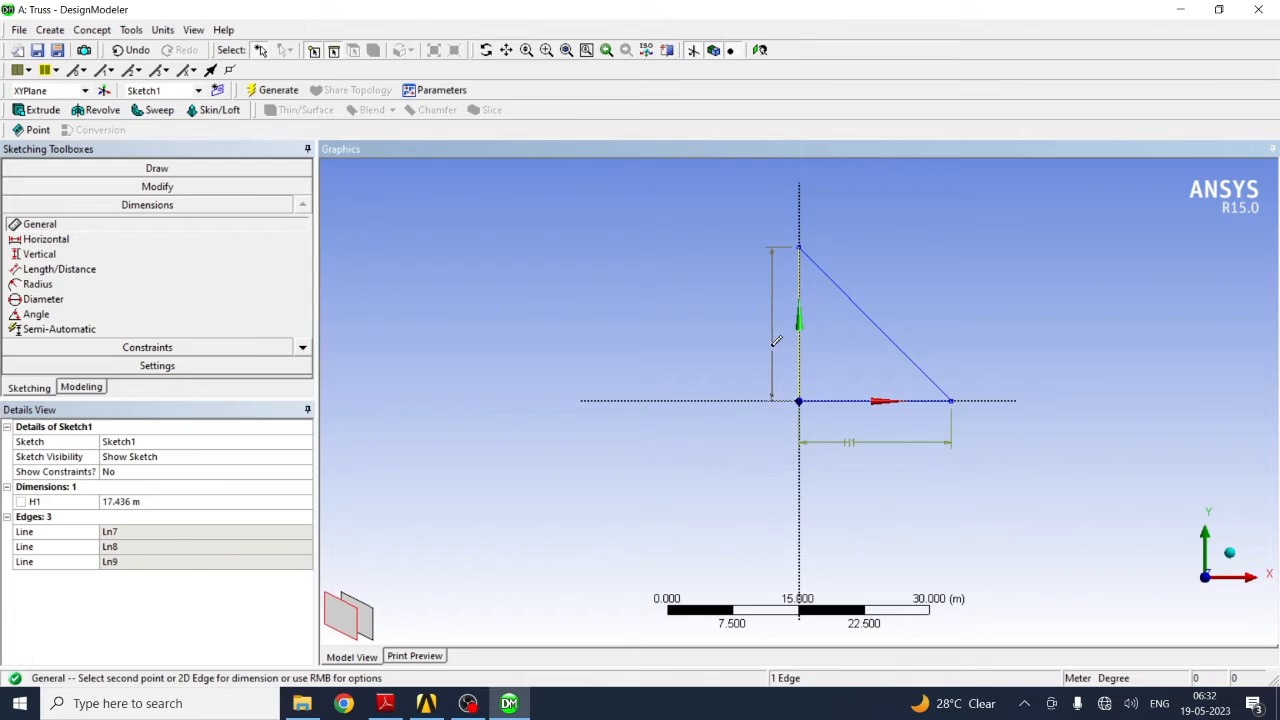
left_click(758, 330)
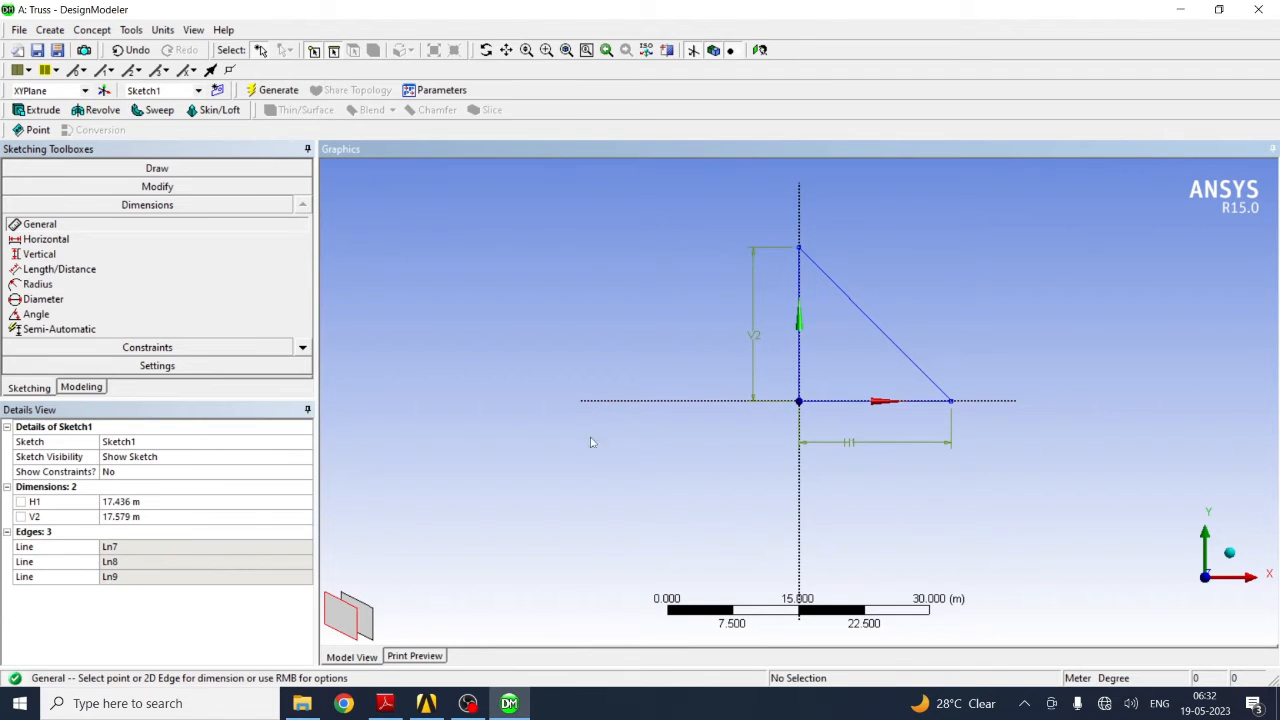
Set both the horizontal dimension H1 and the vertical dimension V2 of the triangle to 2 m
left_click(120, 500)
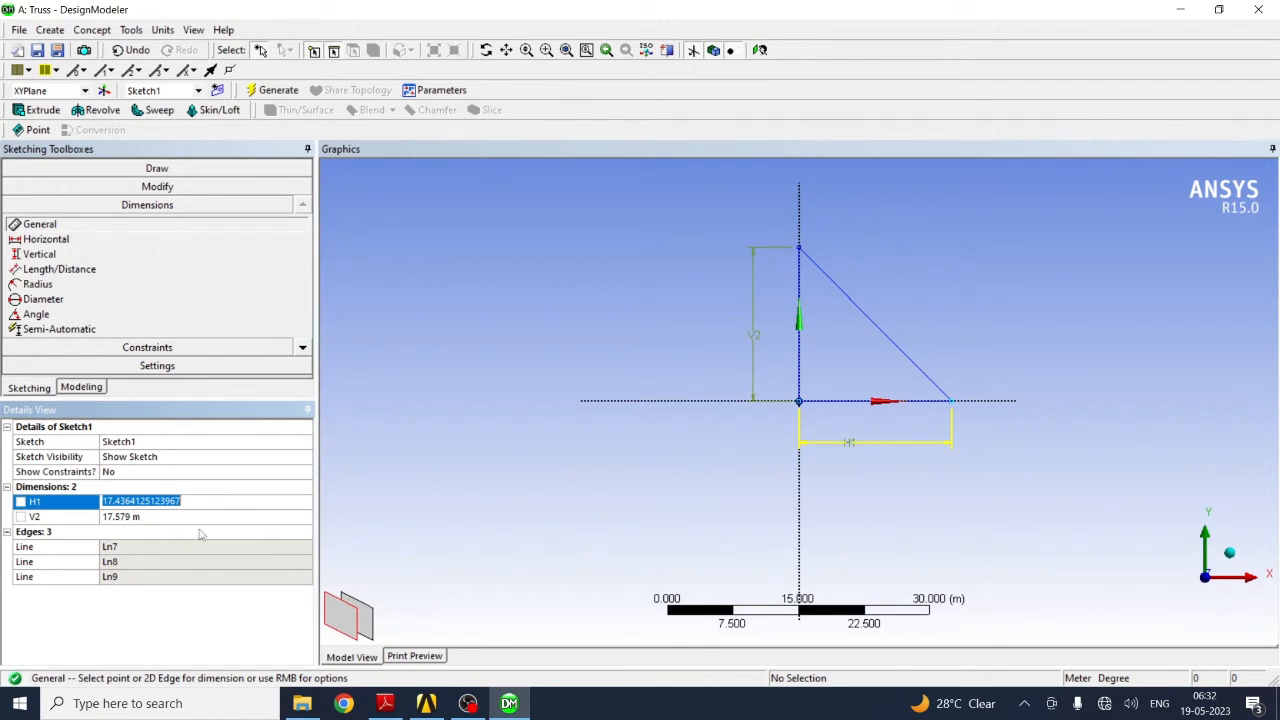
left_click(187, 602)
left_click(147, 501)
type("2")
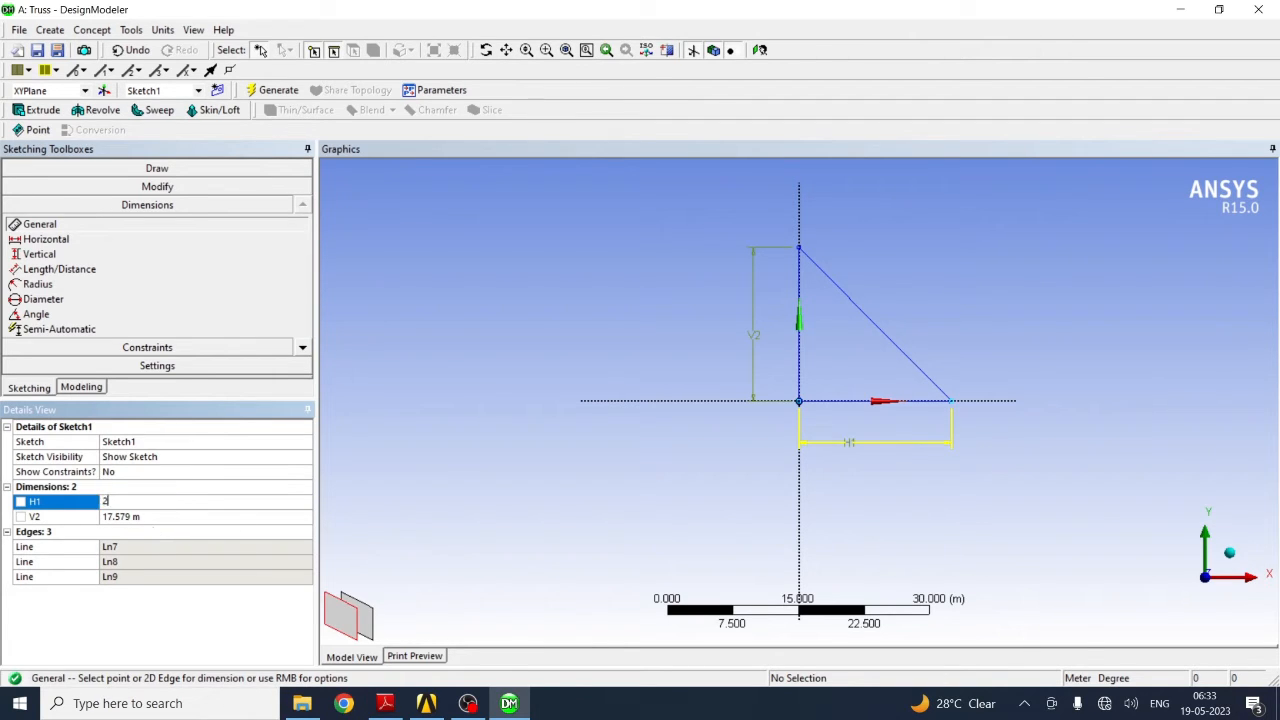
left_click(118, 517)
type("2")
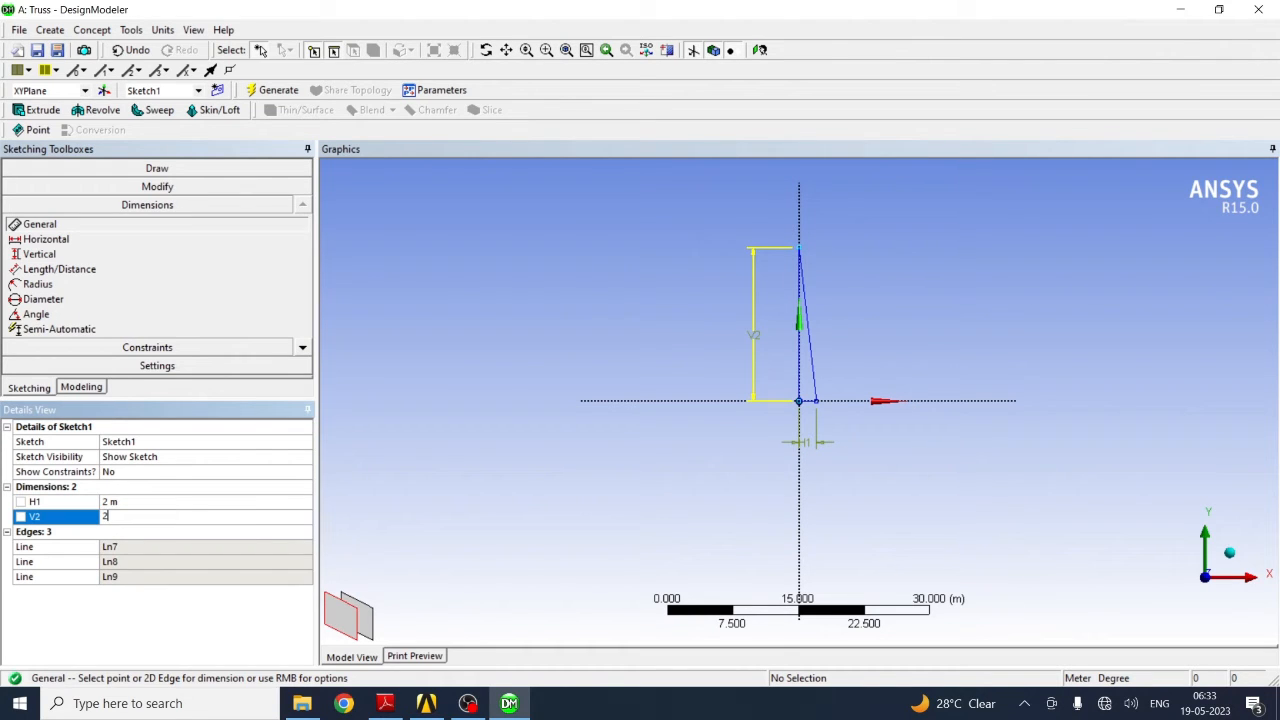
key("Return")
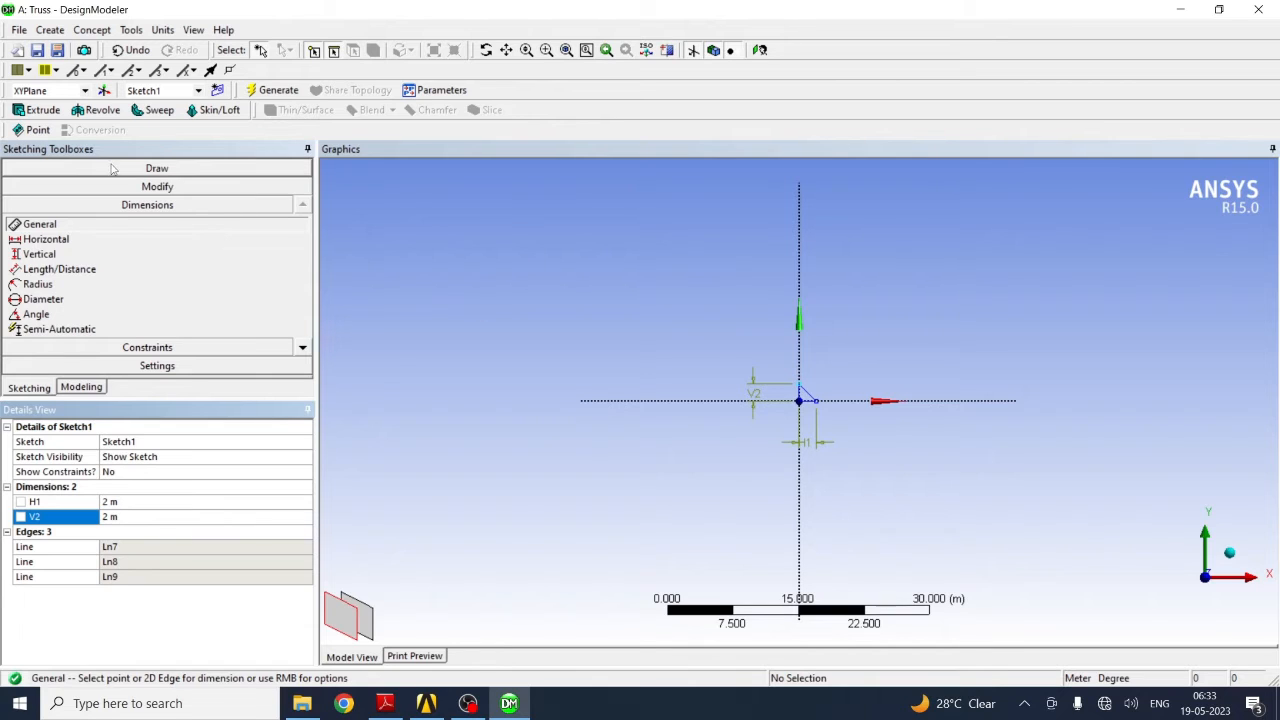
left_click(547, 50)
mouse_move(714, 326)
left_mouse_down()
mouse_move(846, 486)
mouse_move(910, 508)
left_mouse_up()
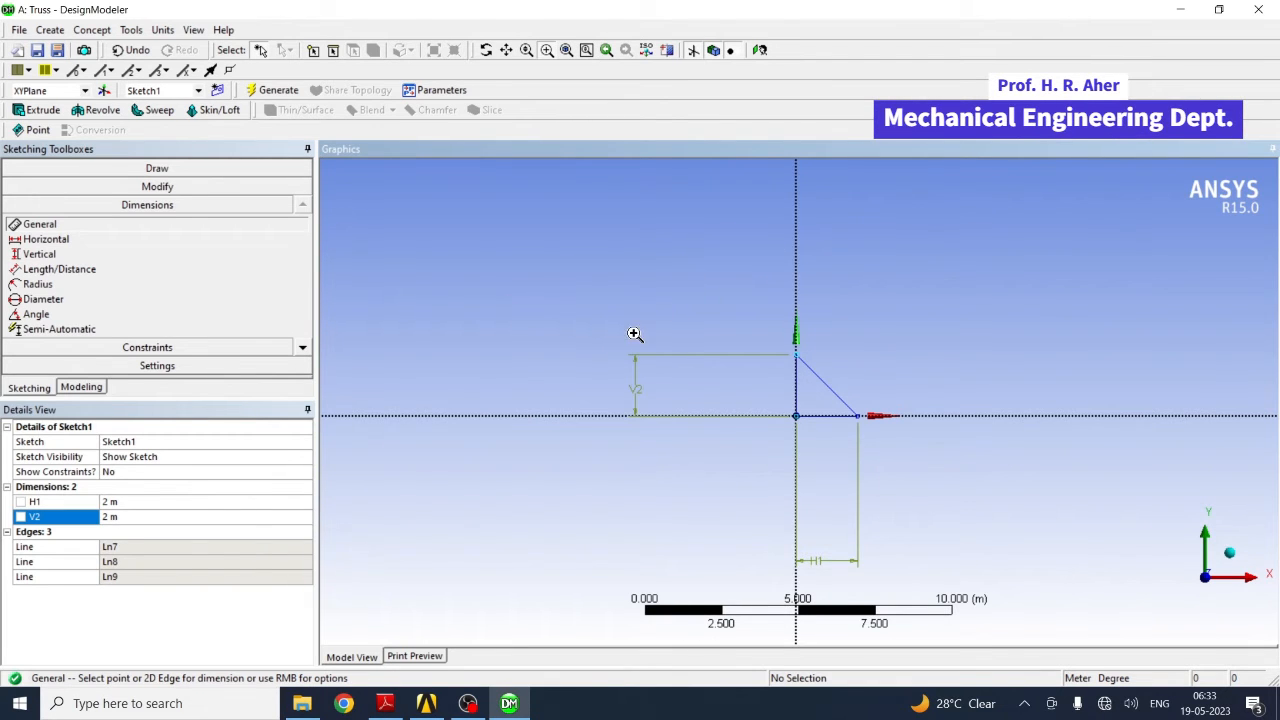
left_click(162, 30)
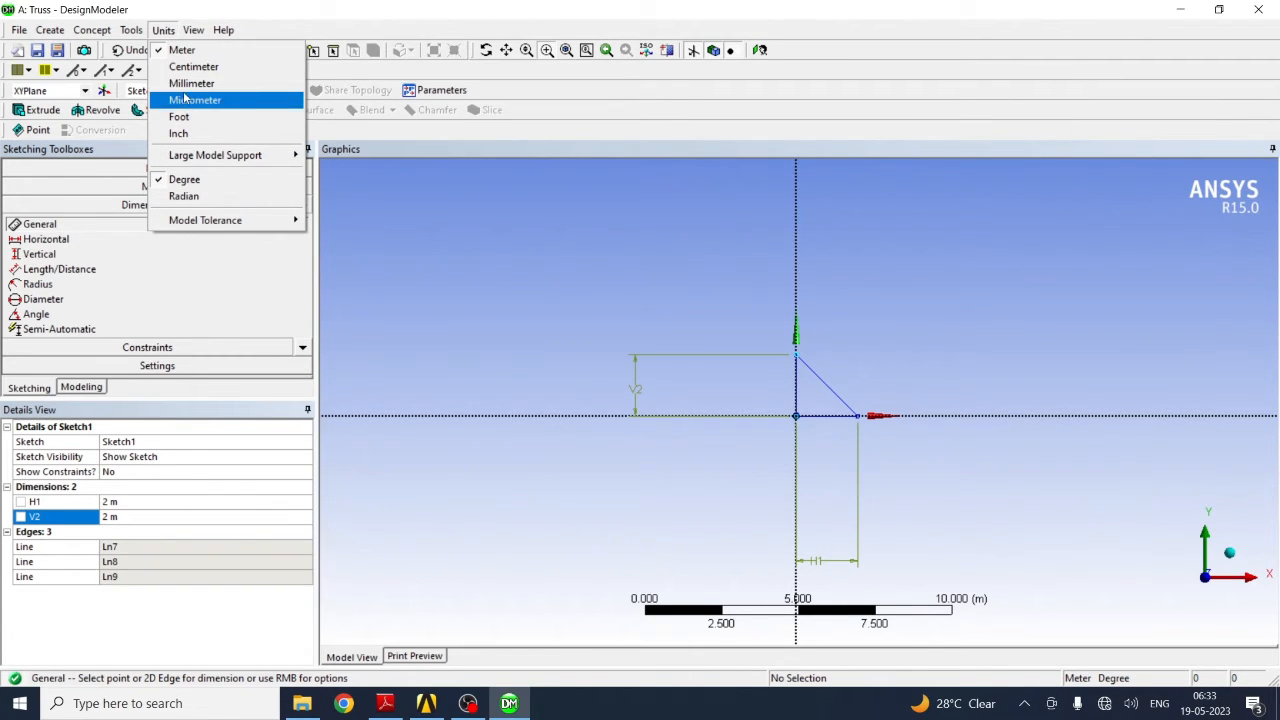
left_click(236, 30)
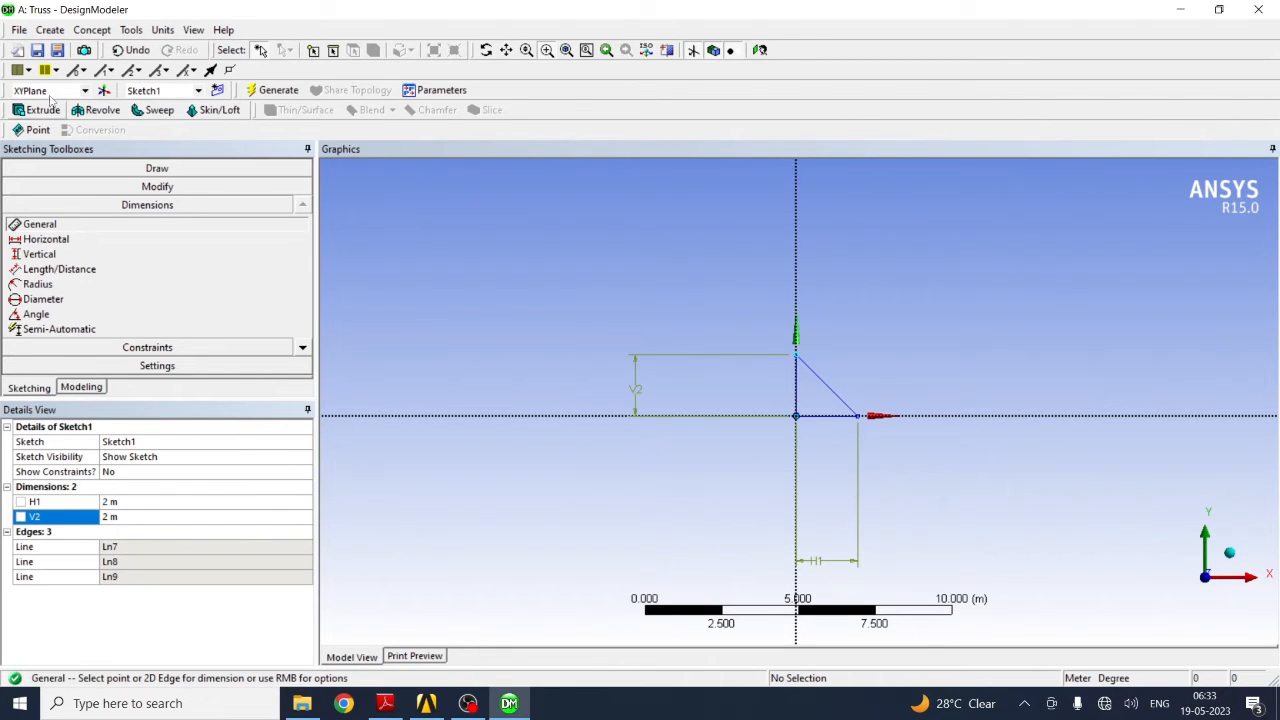
Create a line body from Sketch1 using Lines From Sketches with Add Material, and generate it
left_click(82, 388)
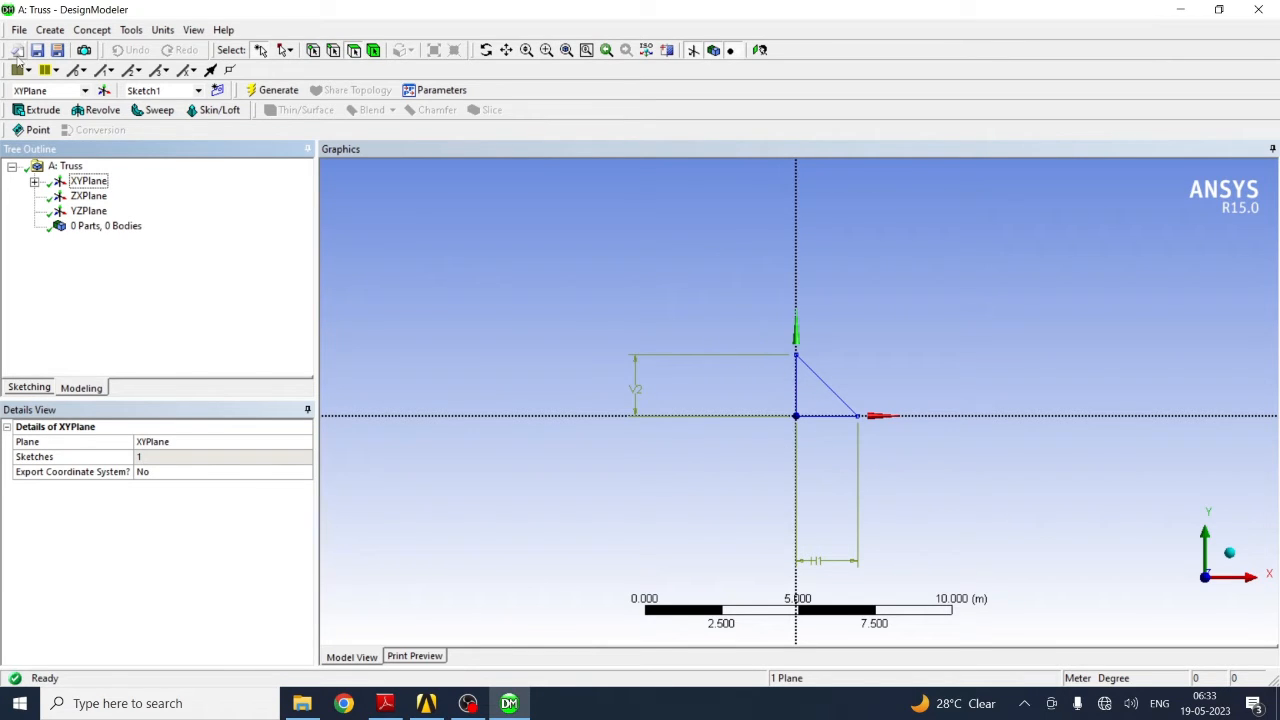
left_click(92, 31)
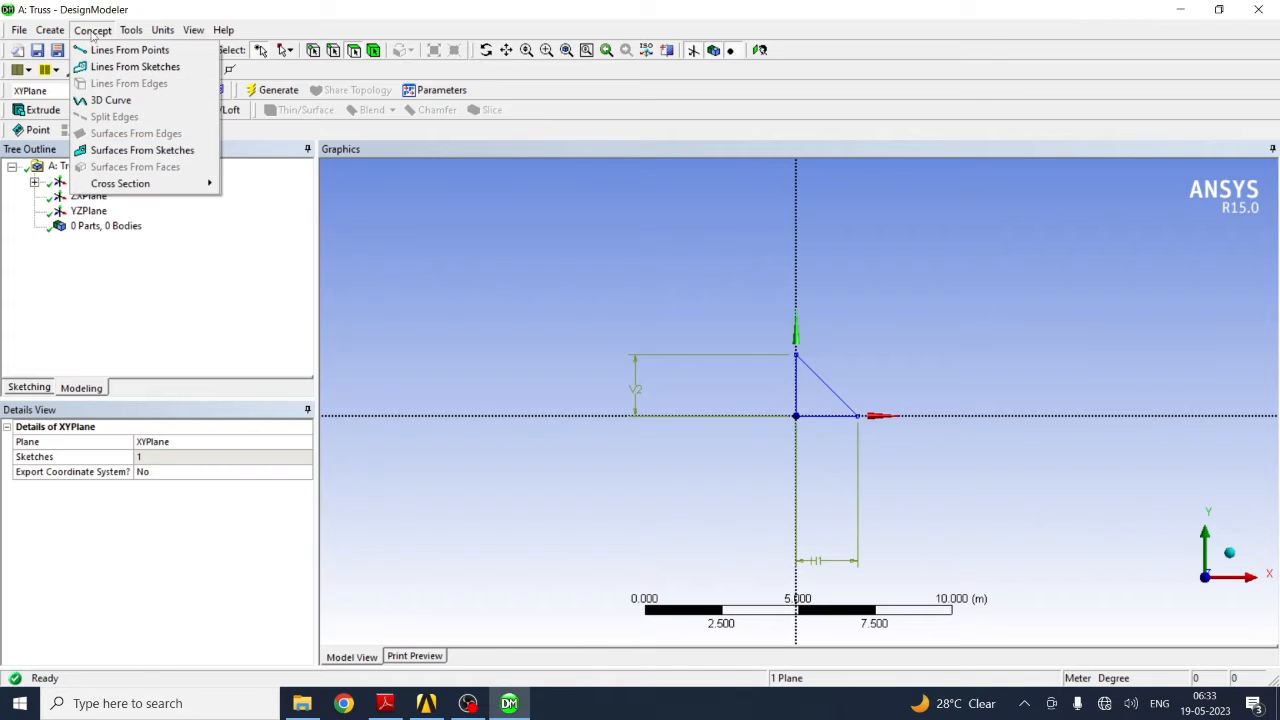
left_click(90, 33)
left_click(86, 35)
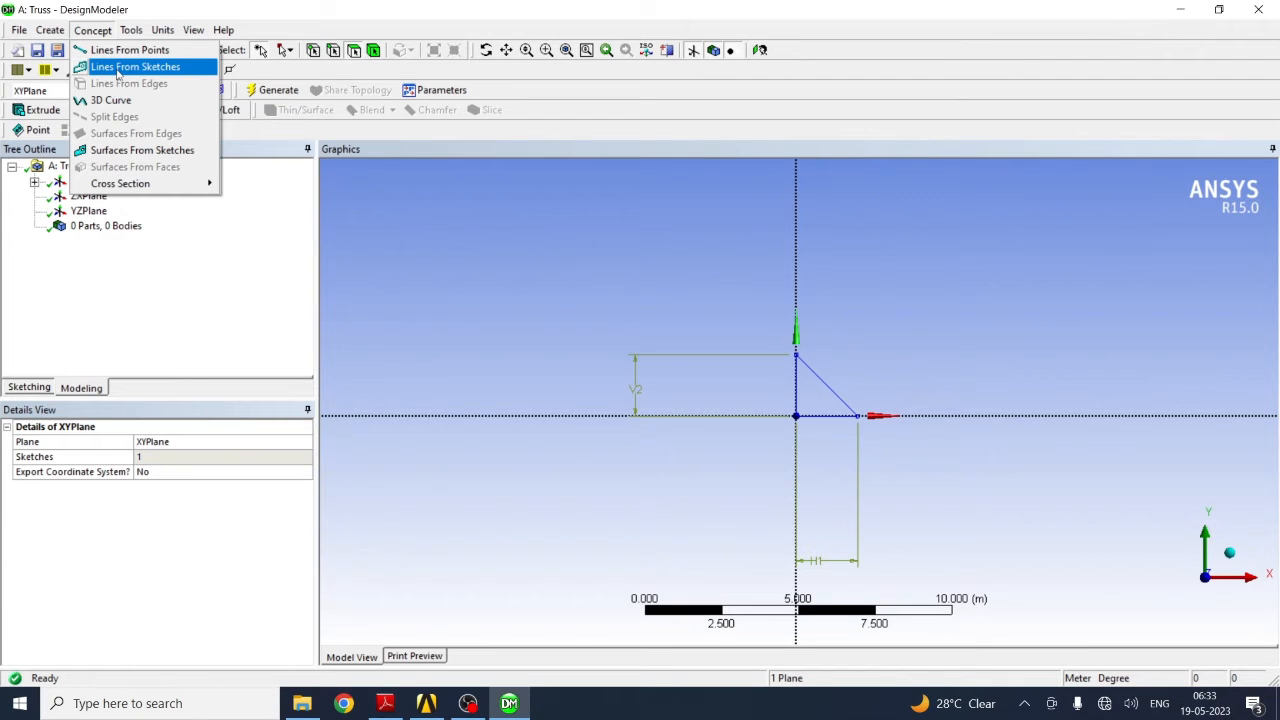
left_click(118, 70)
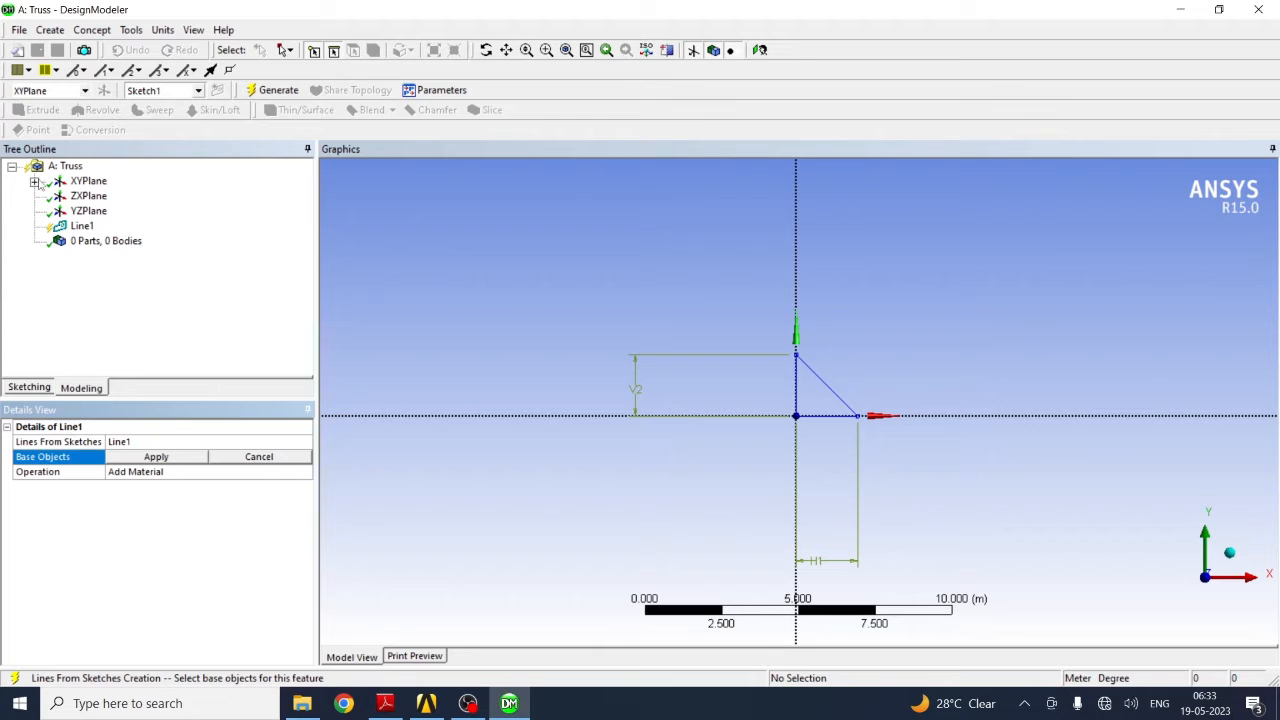
left_click(35, 182)
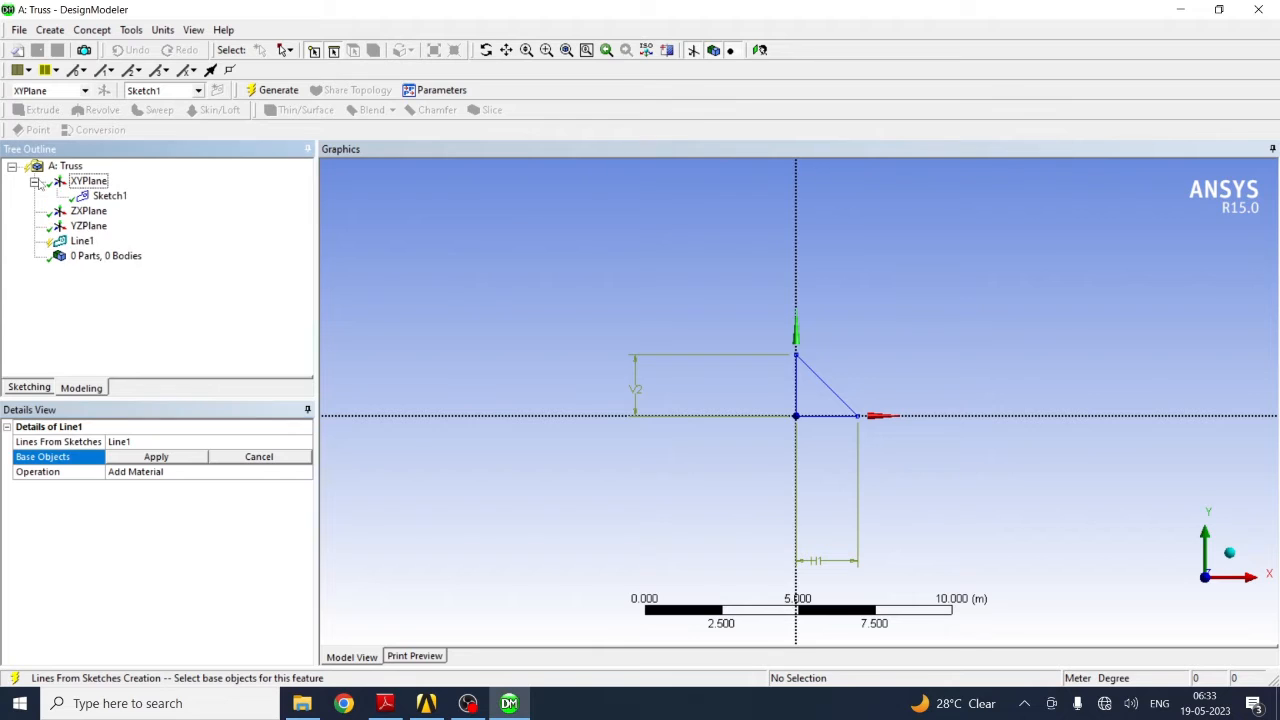
left_click(111, 197)
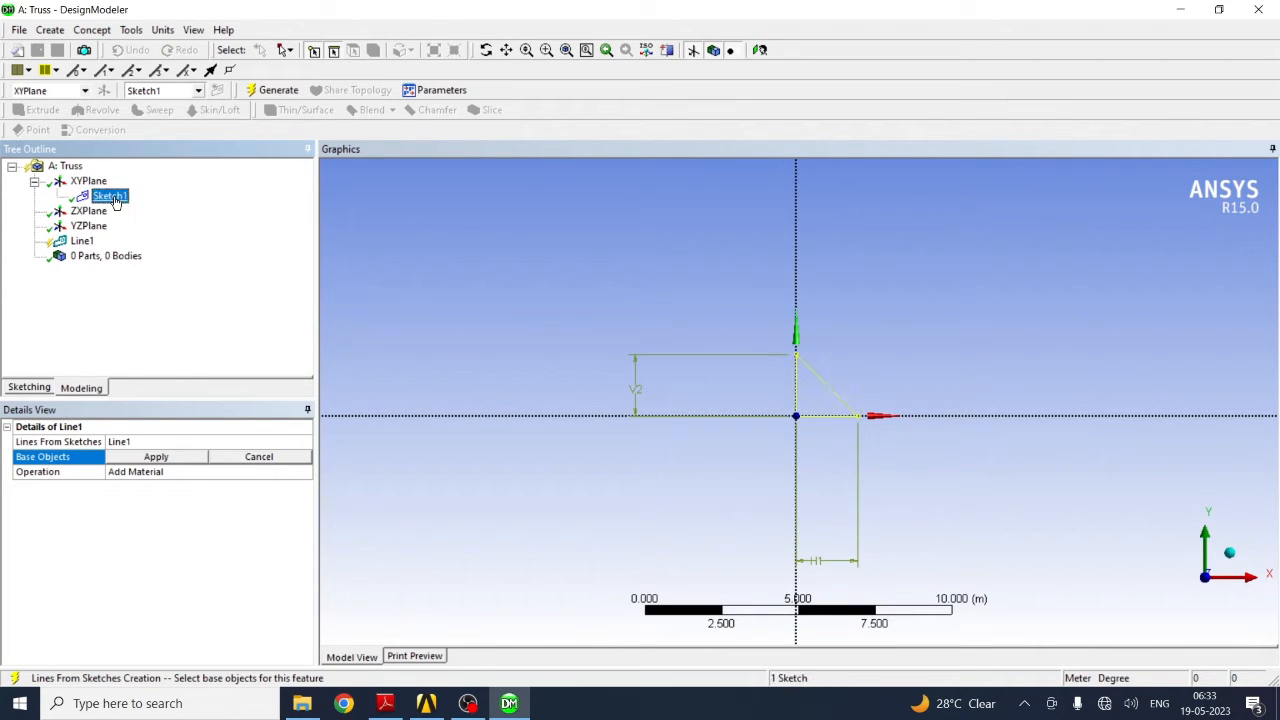
left_click(157, 457)
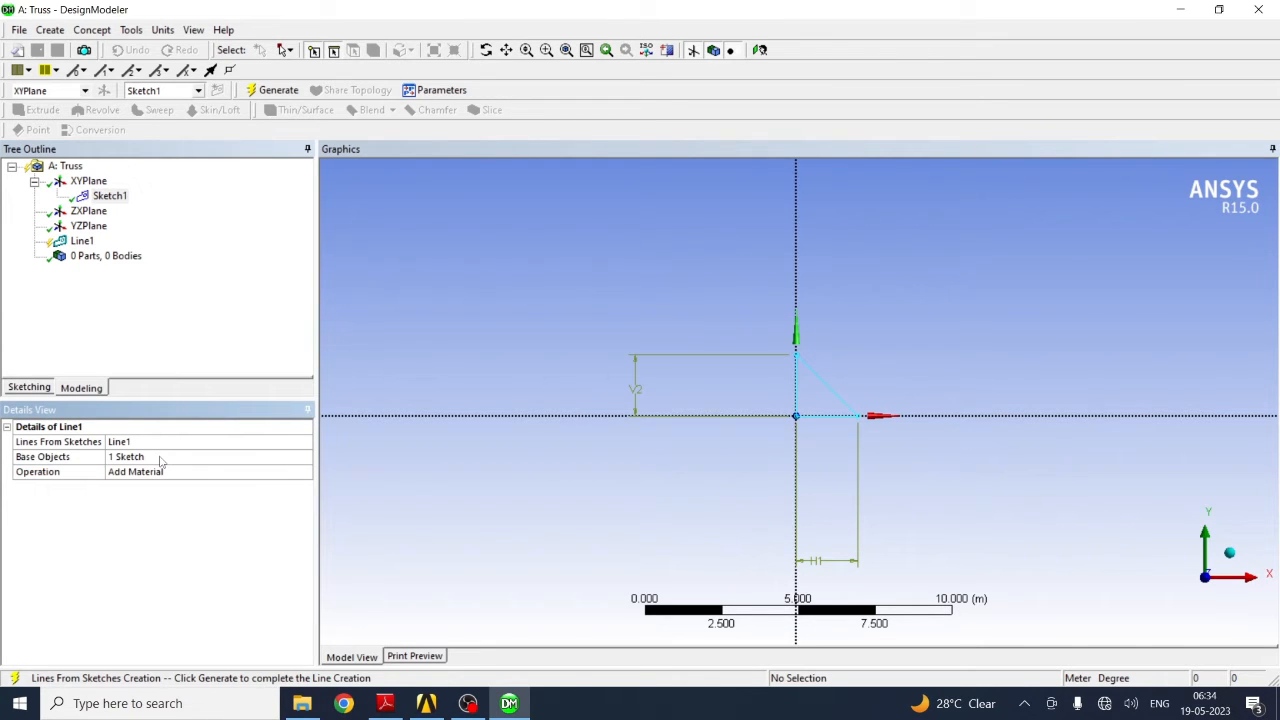
left_click(267, 91)
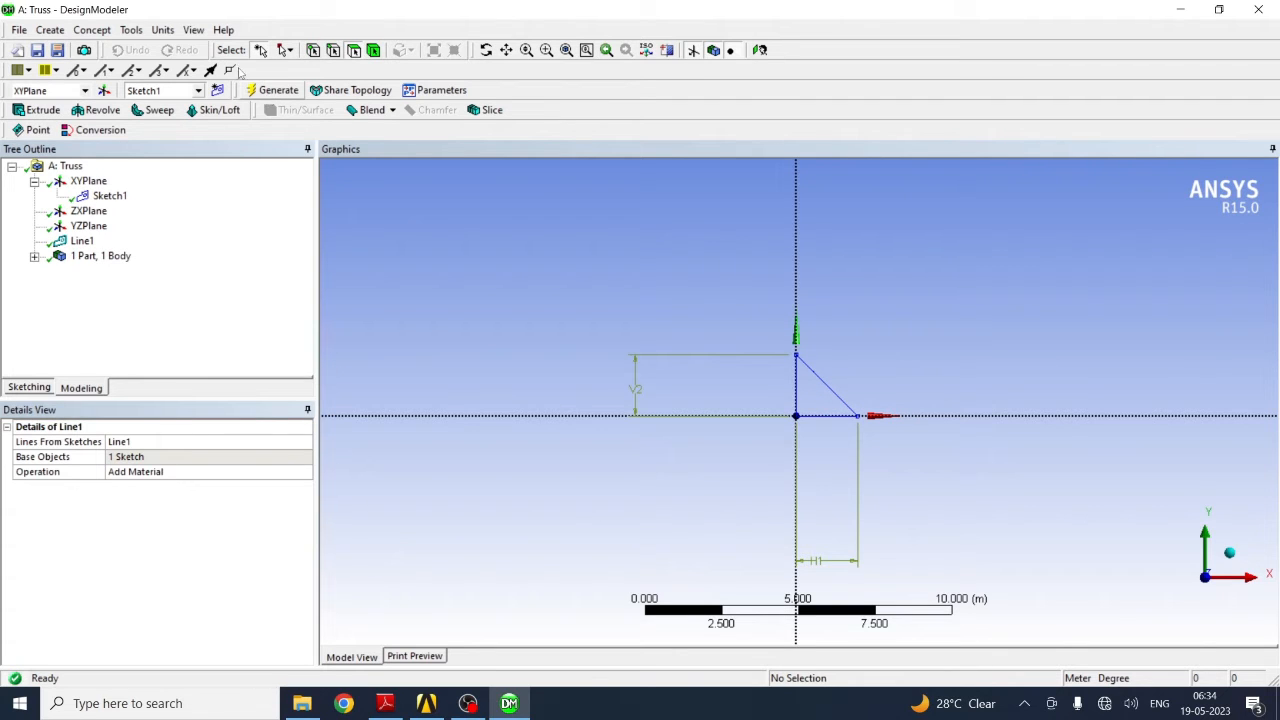
Add a circular cross section with a 0.01 m radius and check it against the bar diameter in CAELAB.pdf
left_click(100, 34)
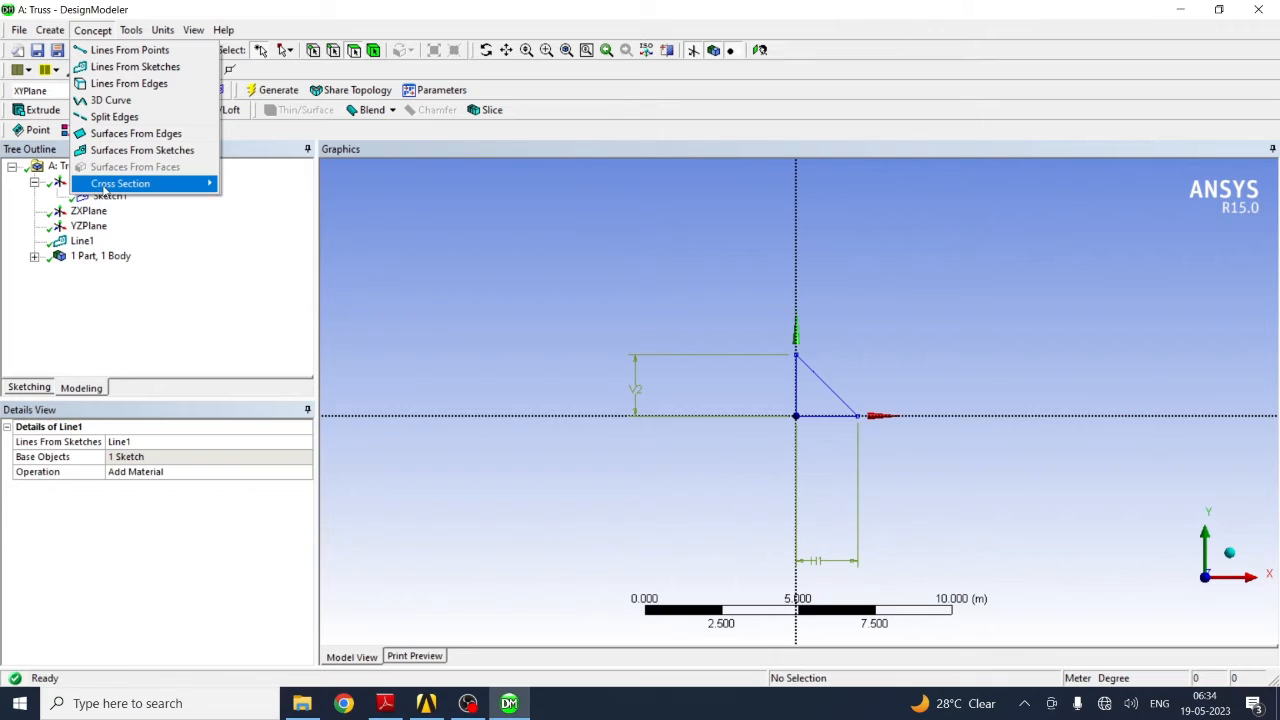
mouse_move(103, 187)
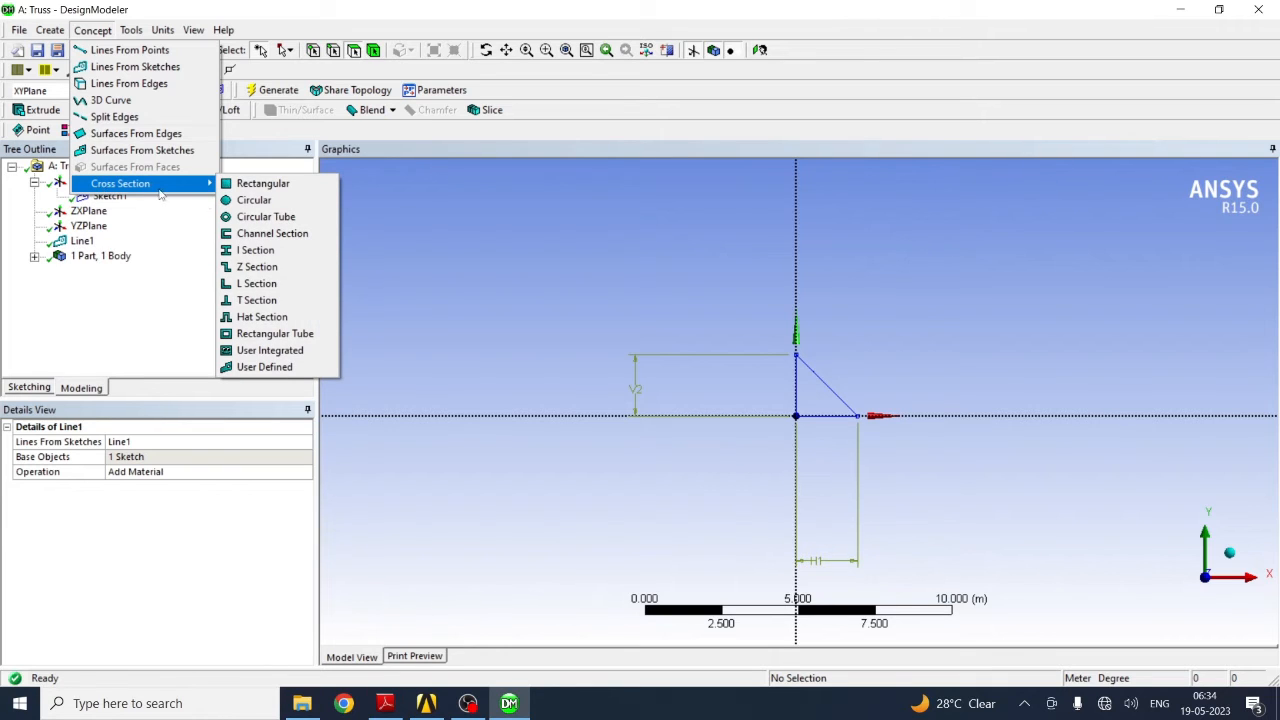
left_click(240, 202)
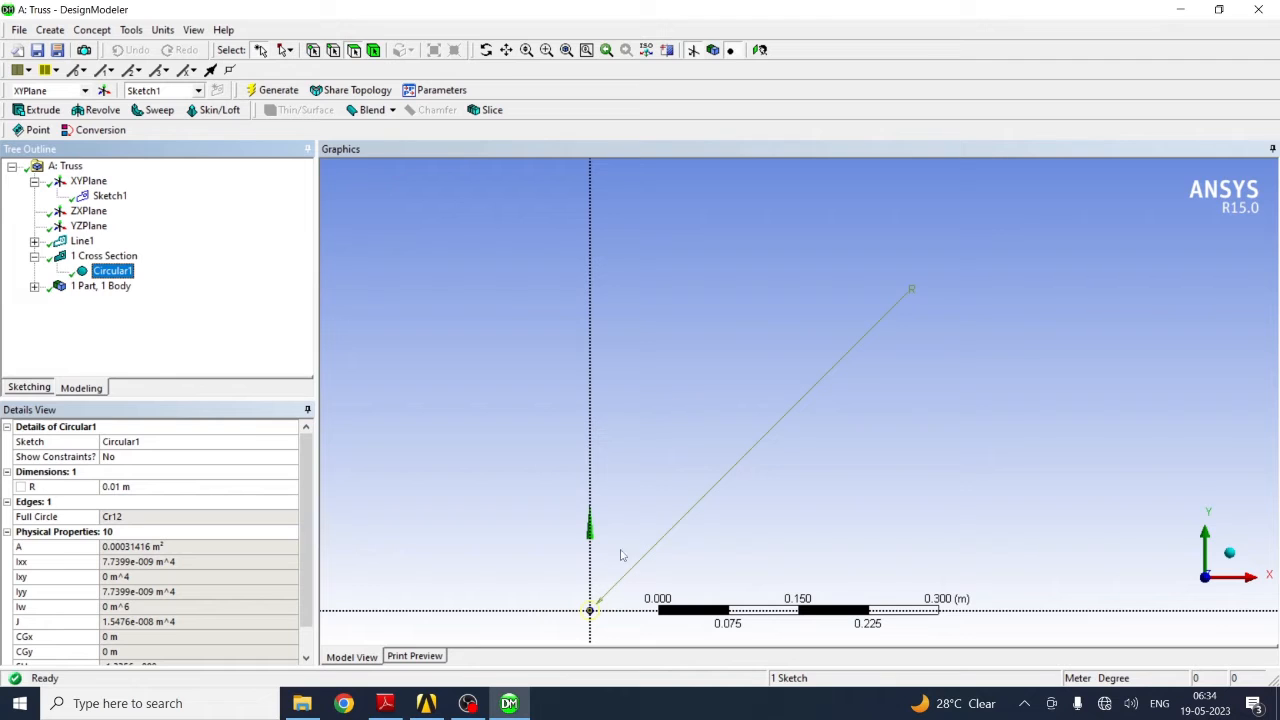
left_click(393, 697)
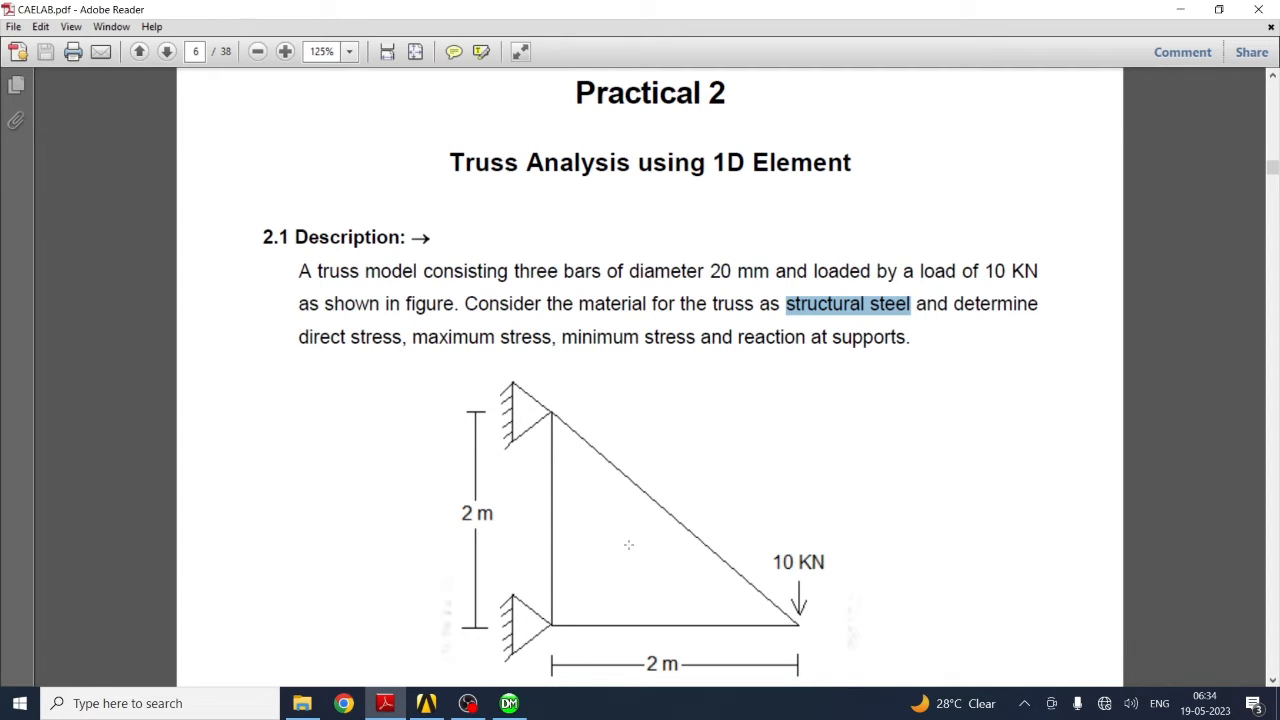
mouse_move(413, 710)
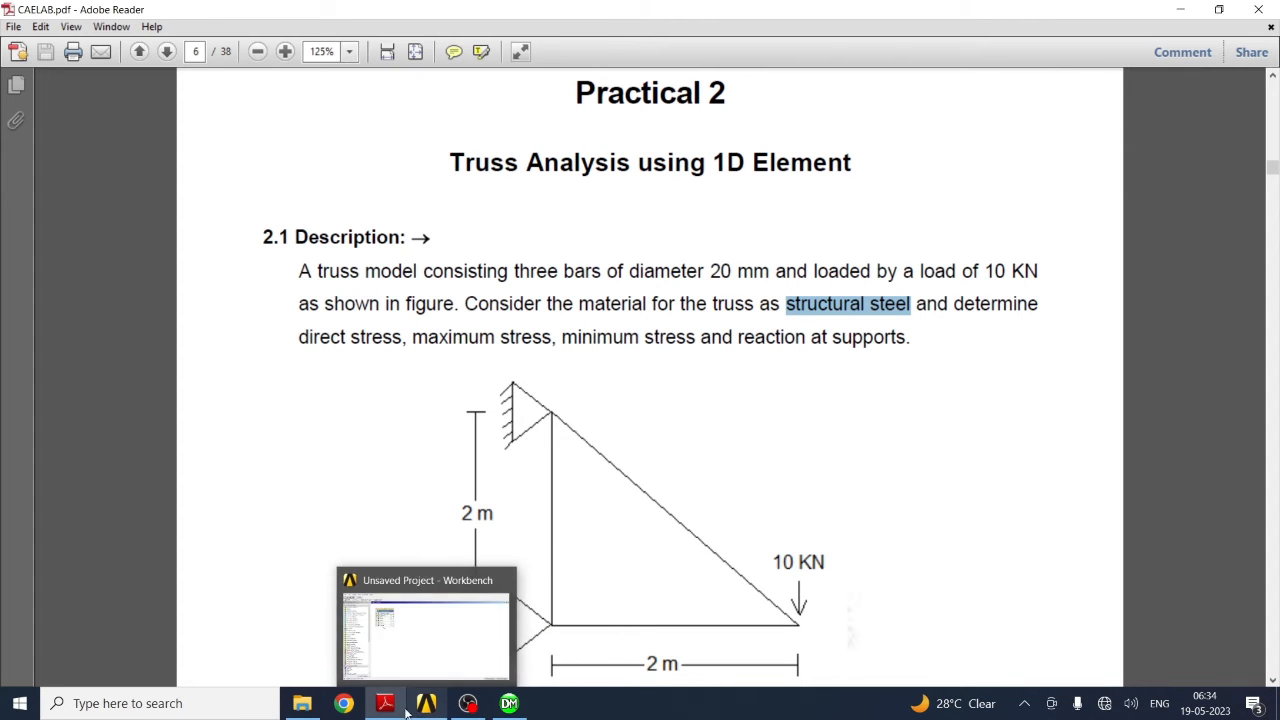
left_click(509, 703)
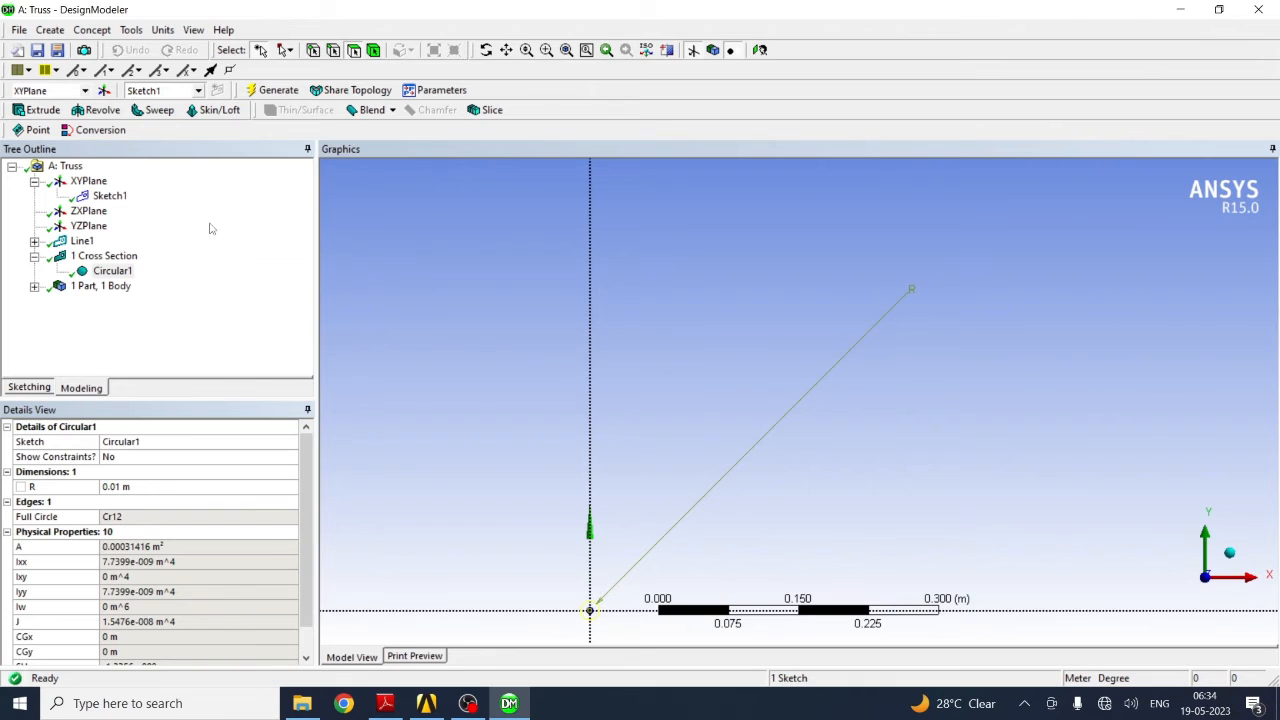
Assign the Circular1 cross section to the truss's Line Body and regenerate the geometry
left_click(34, 287)
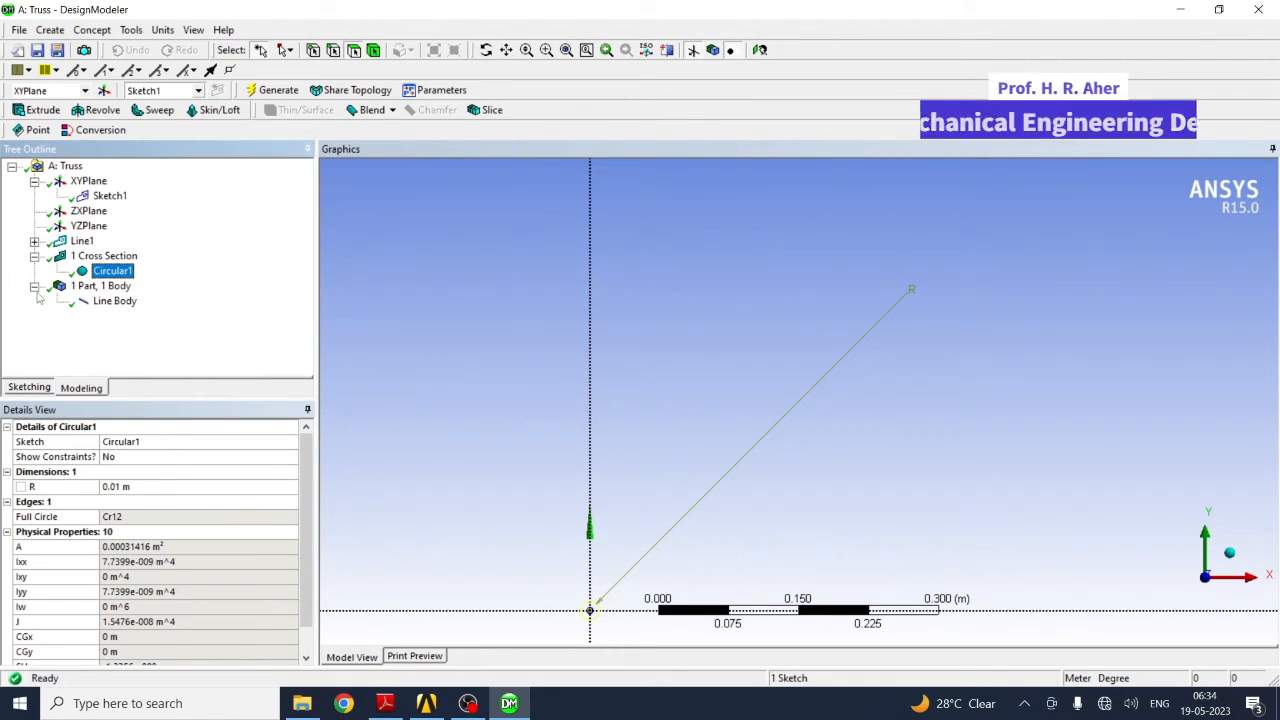
left_click(111, 302)
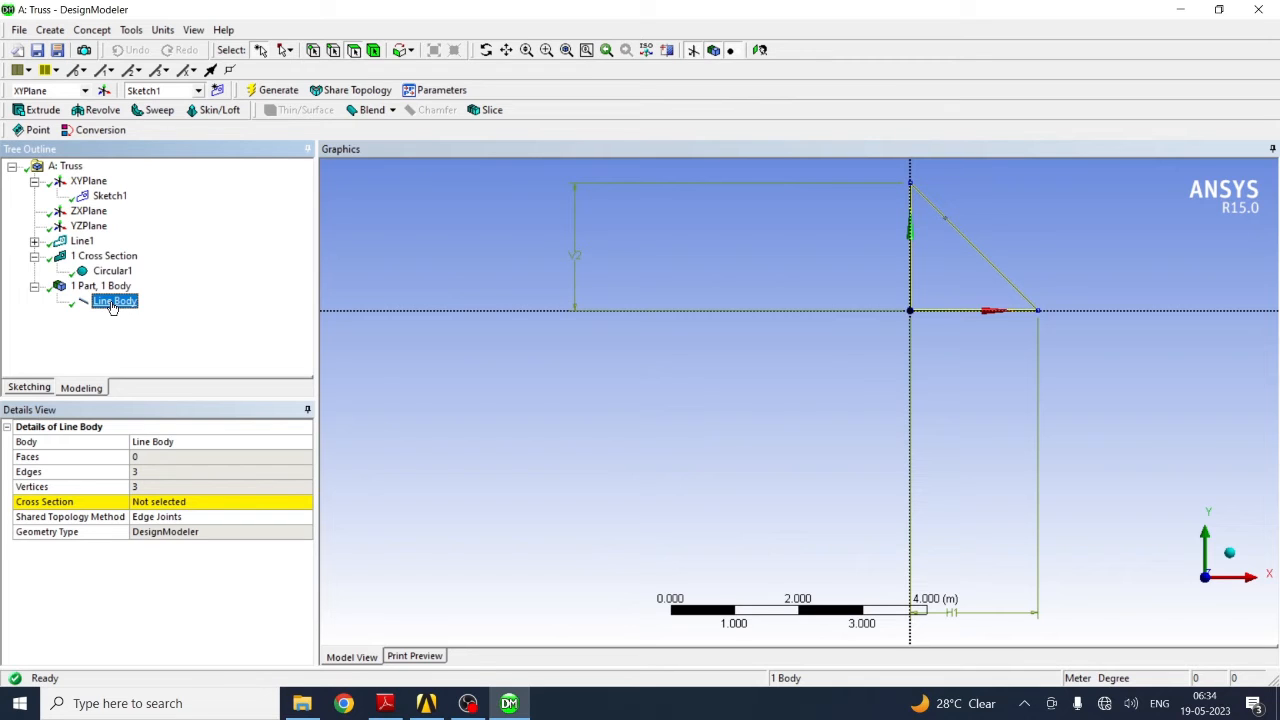
left_click(166, 509)
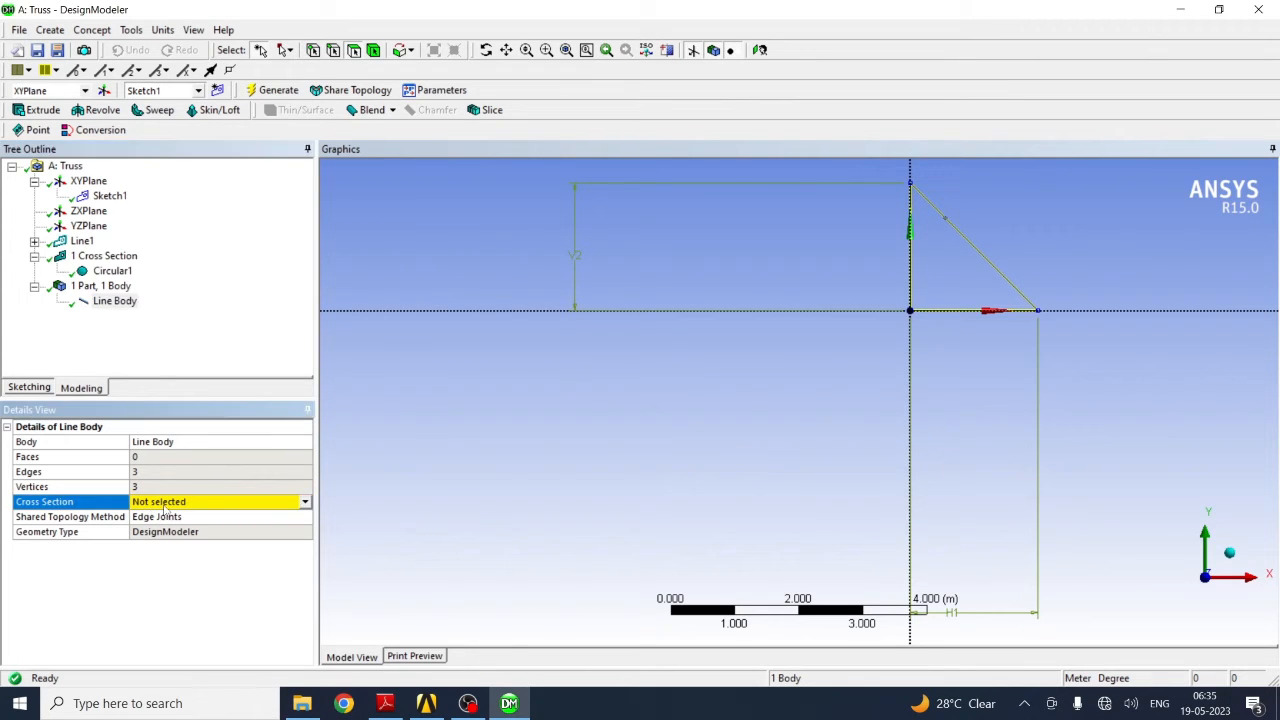
left_click(306, 503)
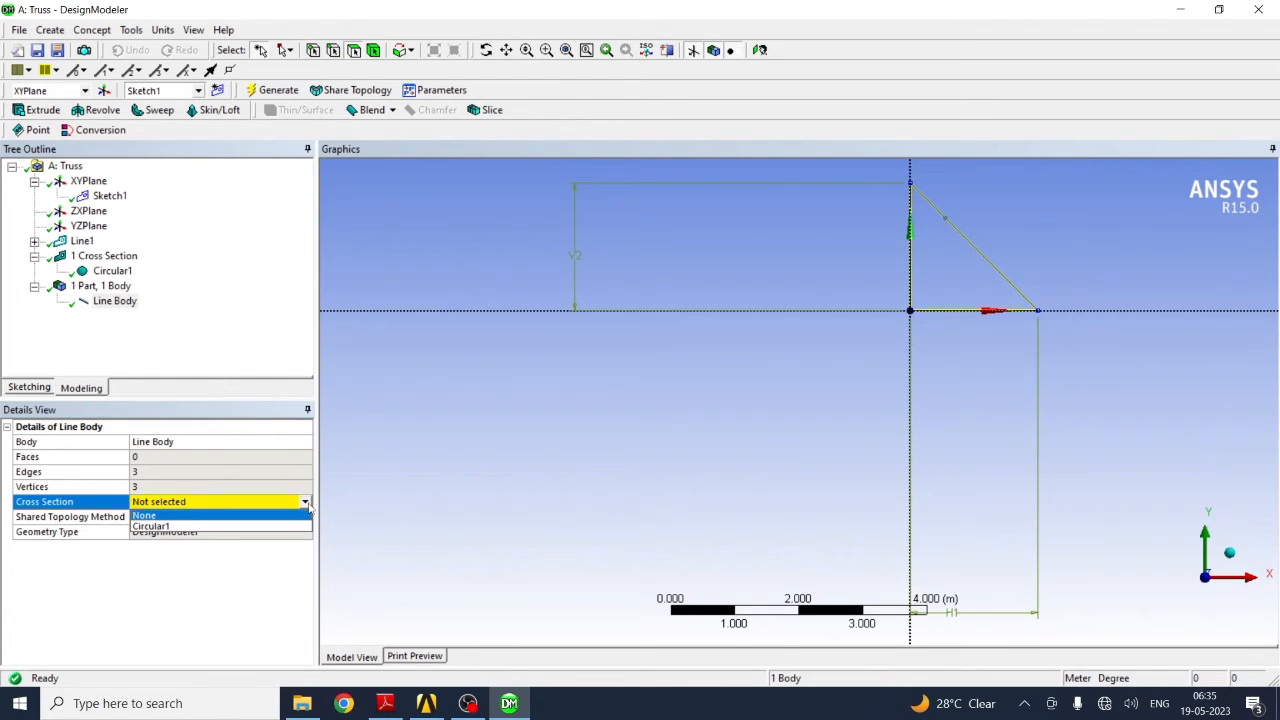
left_click(162, 527)
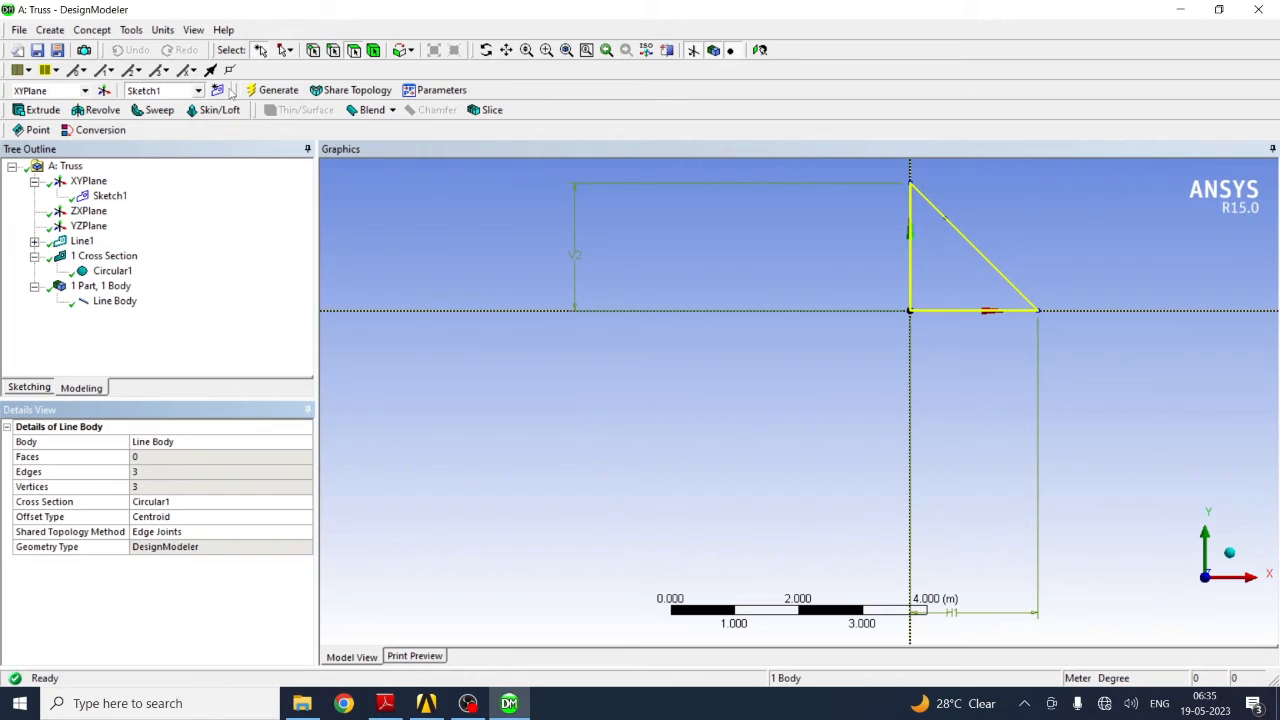
left_click(278, 92)
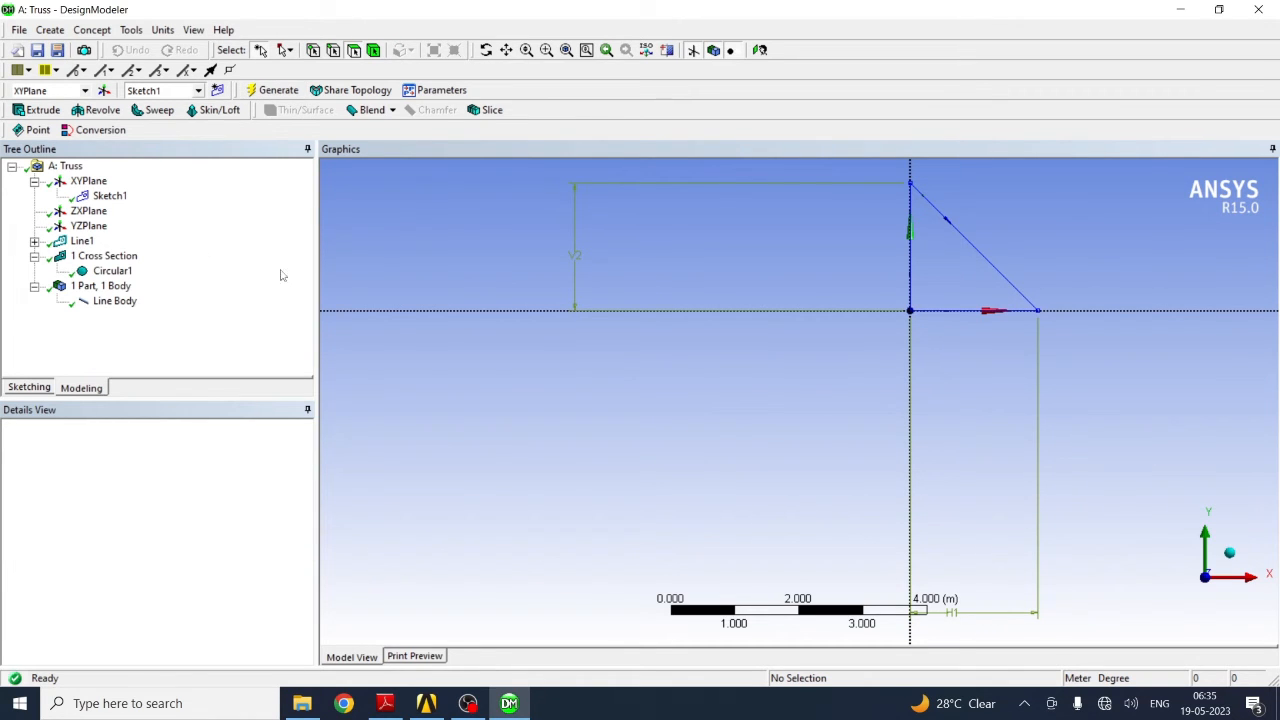
Return to the Workbench project schematic and open the Truss system's Model in Mechanical
left_click(1180, 10)
left_click(624, 400)
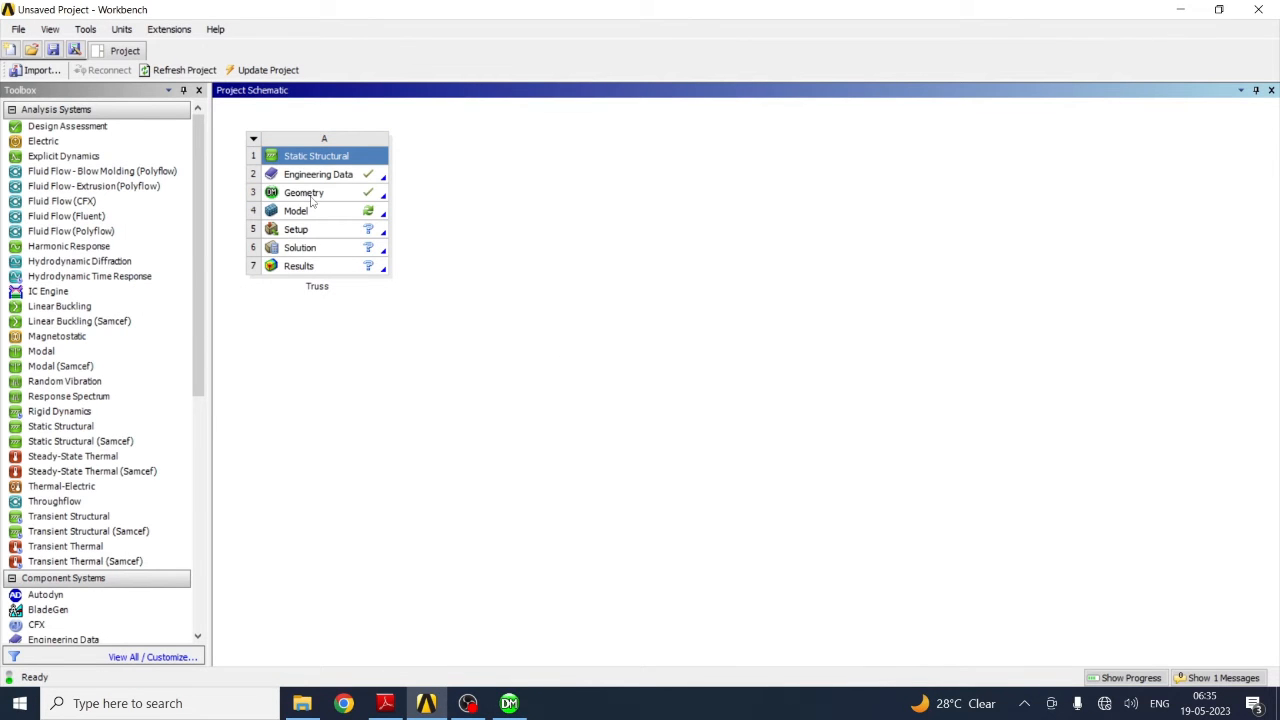
double_click(309, 212)
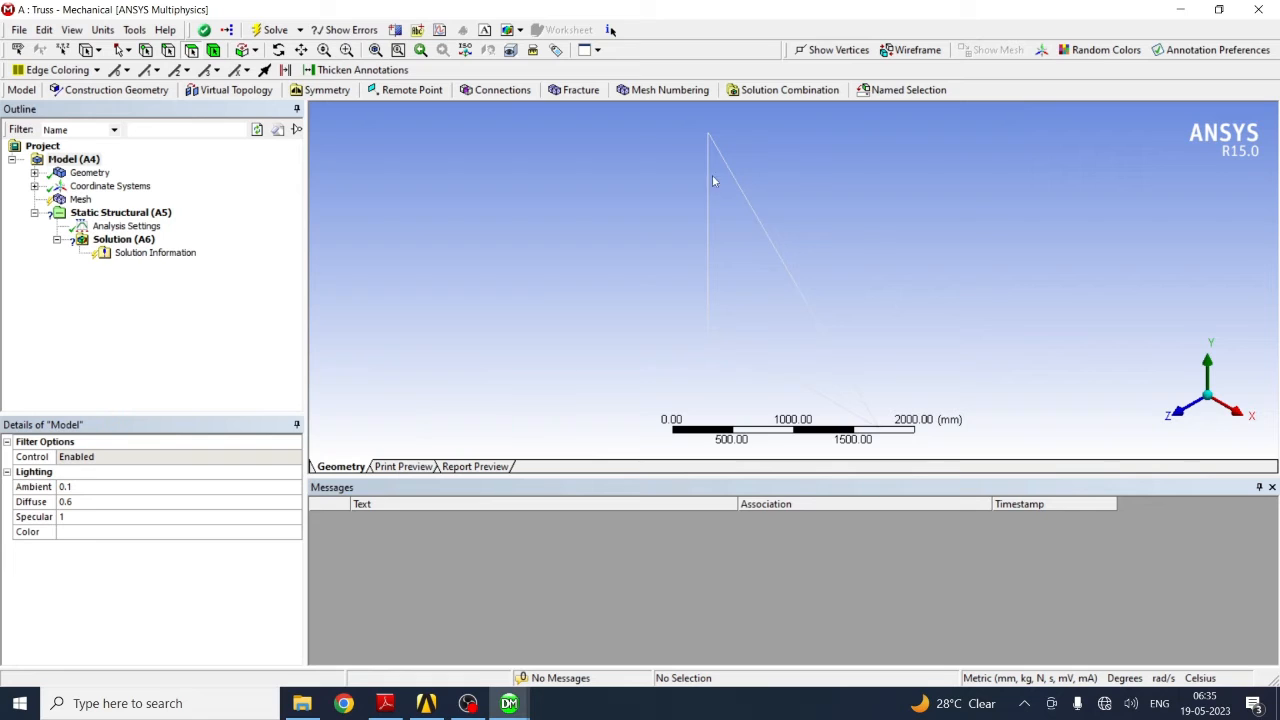
Generate a mesh of the truss with the default settings
left_click(80, 200)
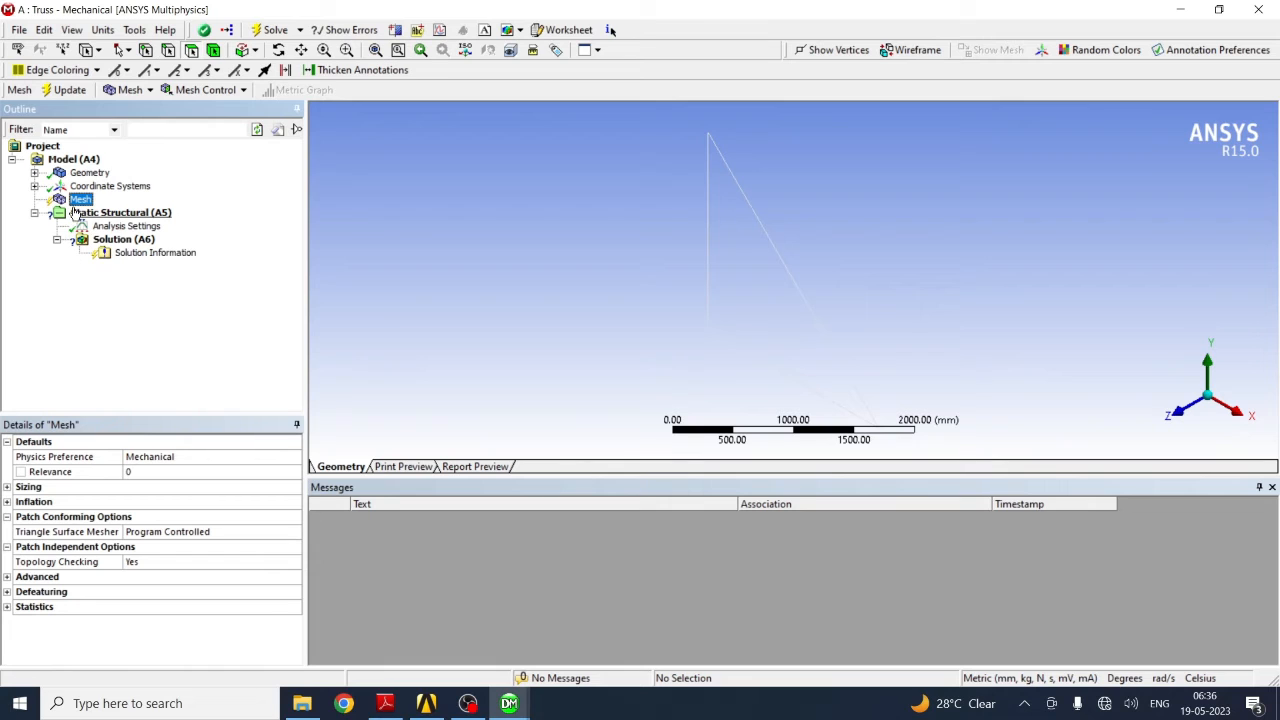
right_click(82, 204)
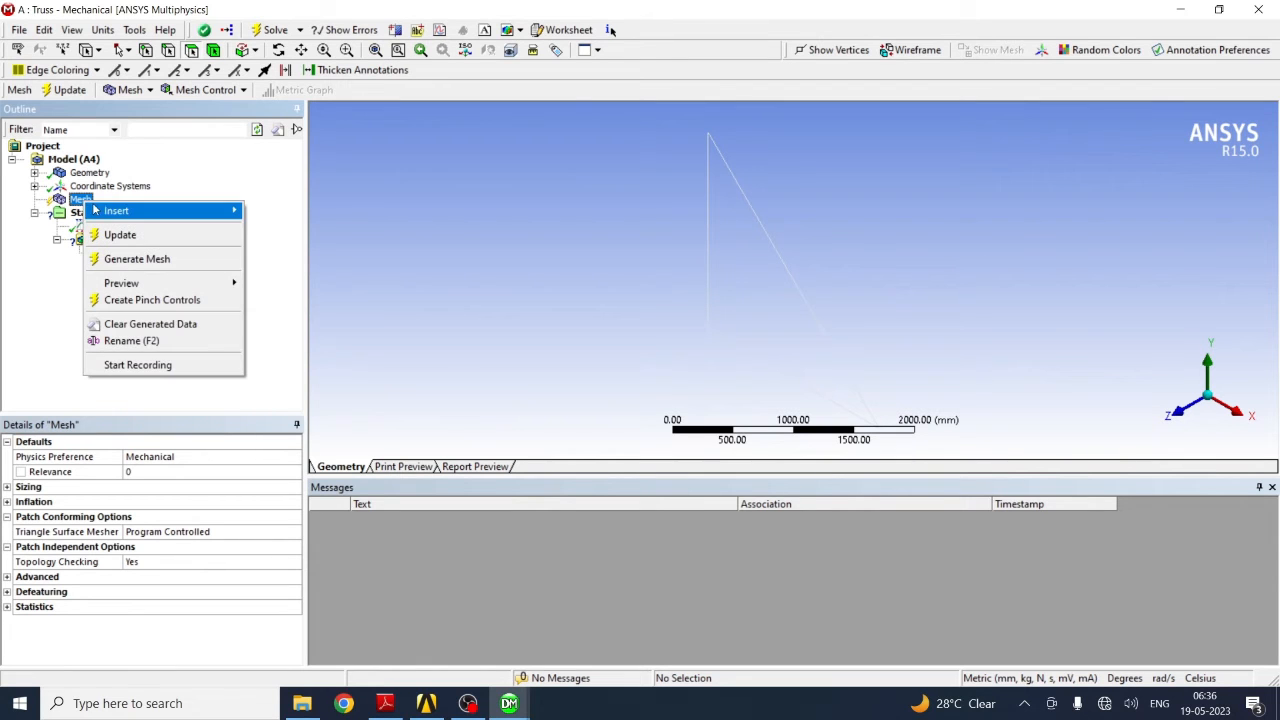
left_click(136, 259)
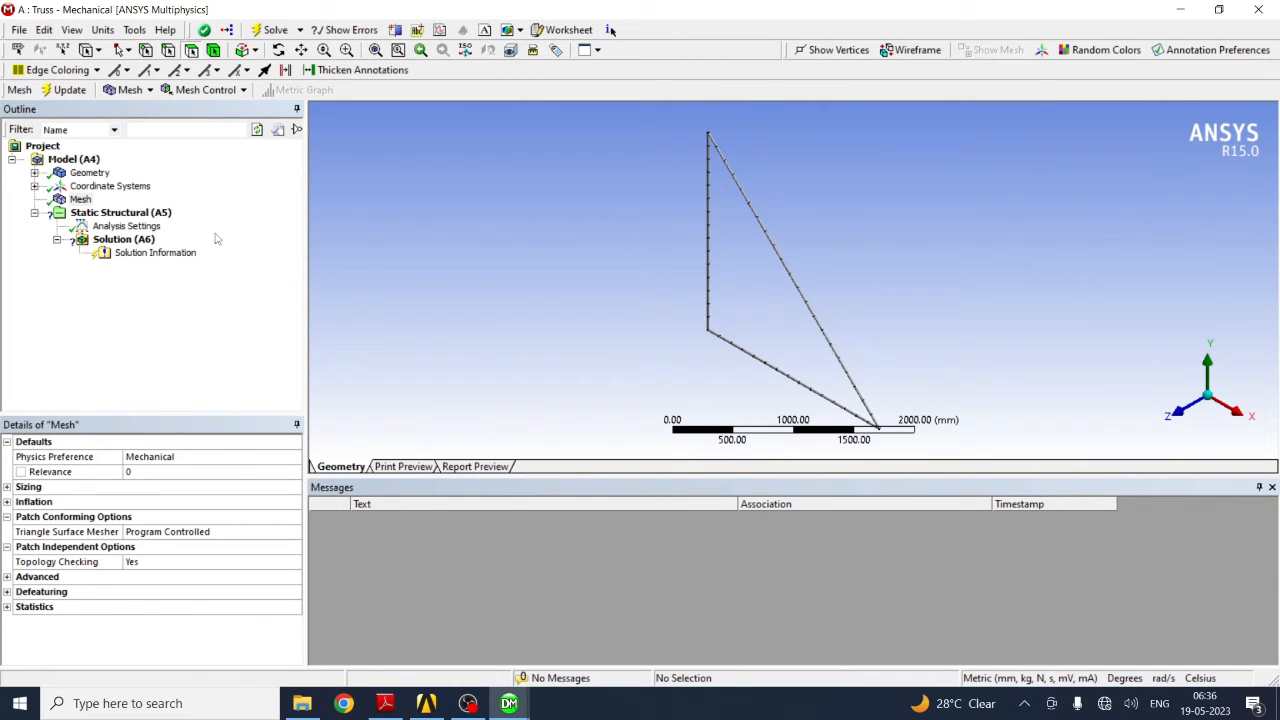
Insert a Sizing control under the truss model's Mesh
right_click(95, 188)
left_click(80, 212)
right_click(80, 212)
left_click(82, 200)
right_click(84, 201)
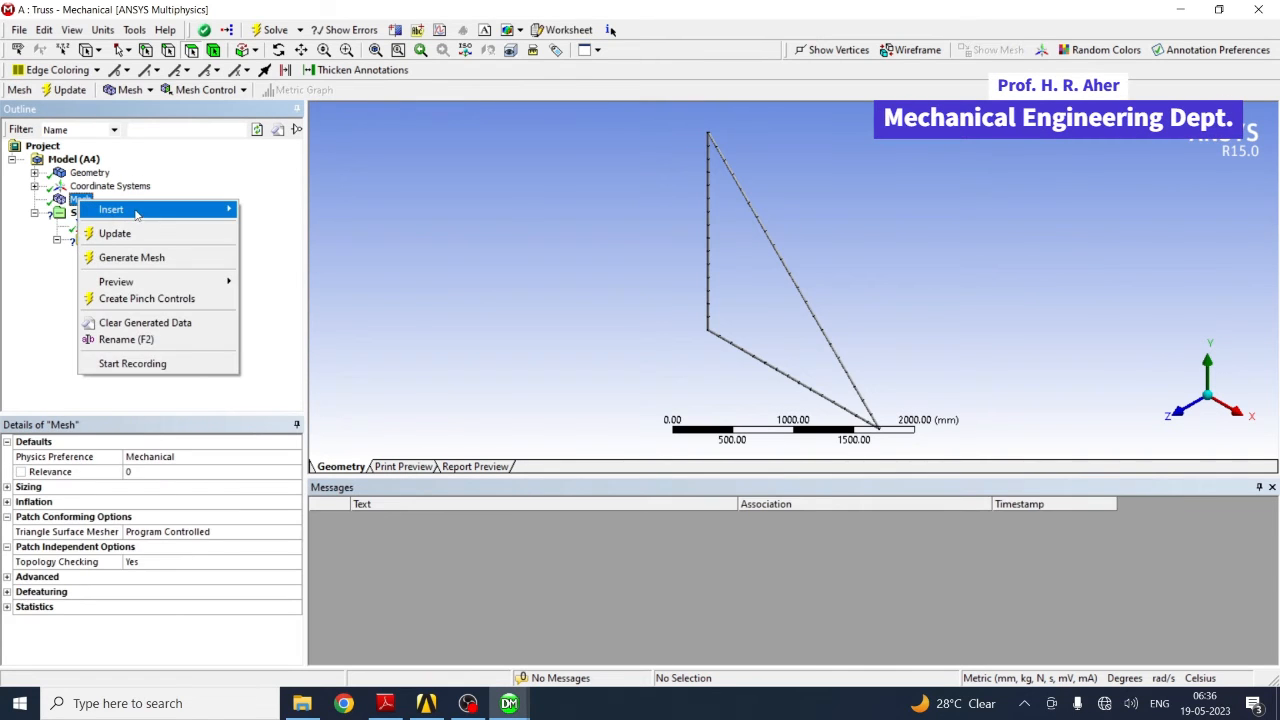
mouse_move(138, 212)
left_click(268, 233)
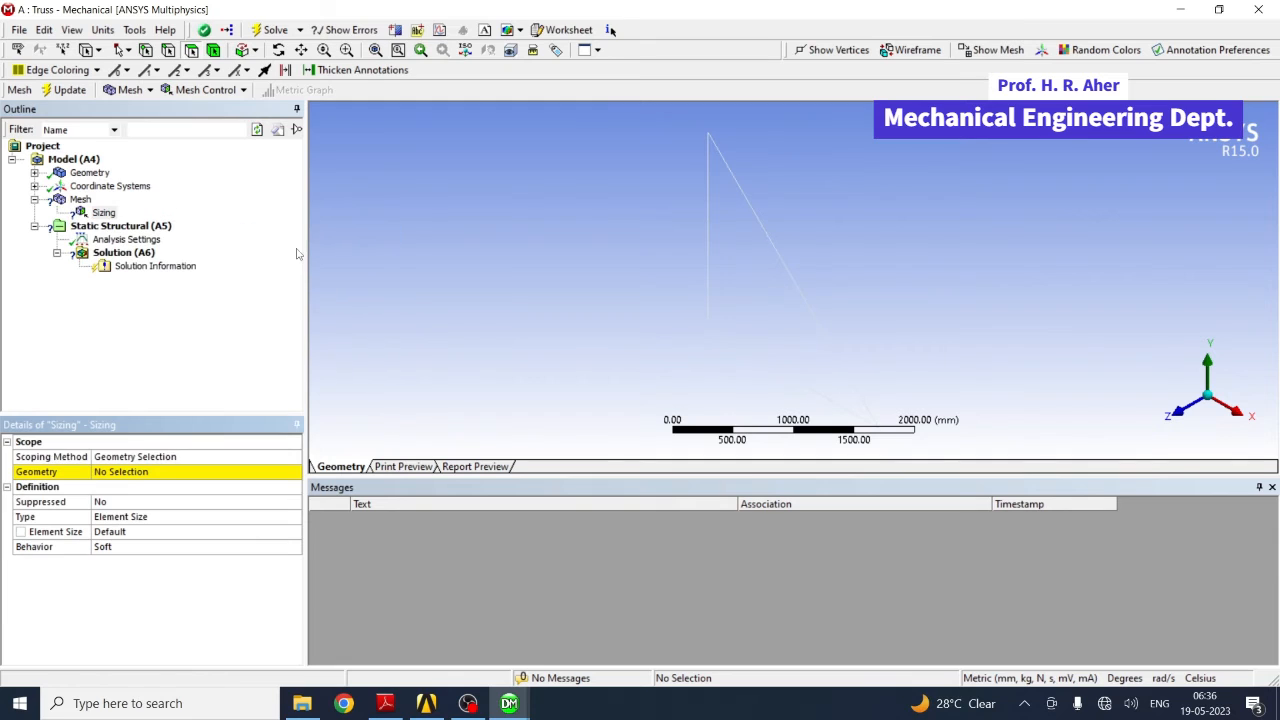
Scope the sizing control to the whole truss line body using body selection
left_click(123, 473)
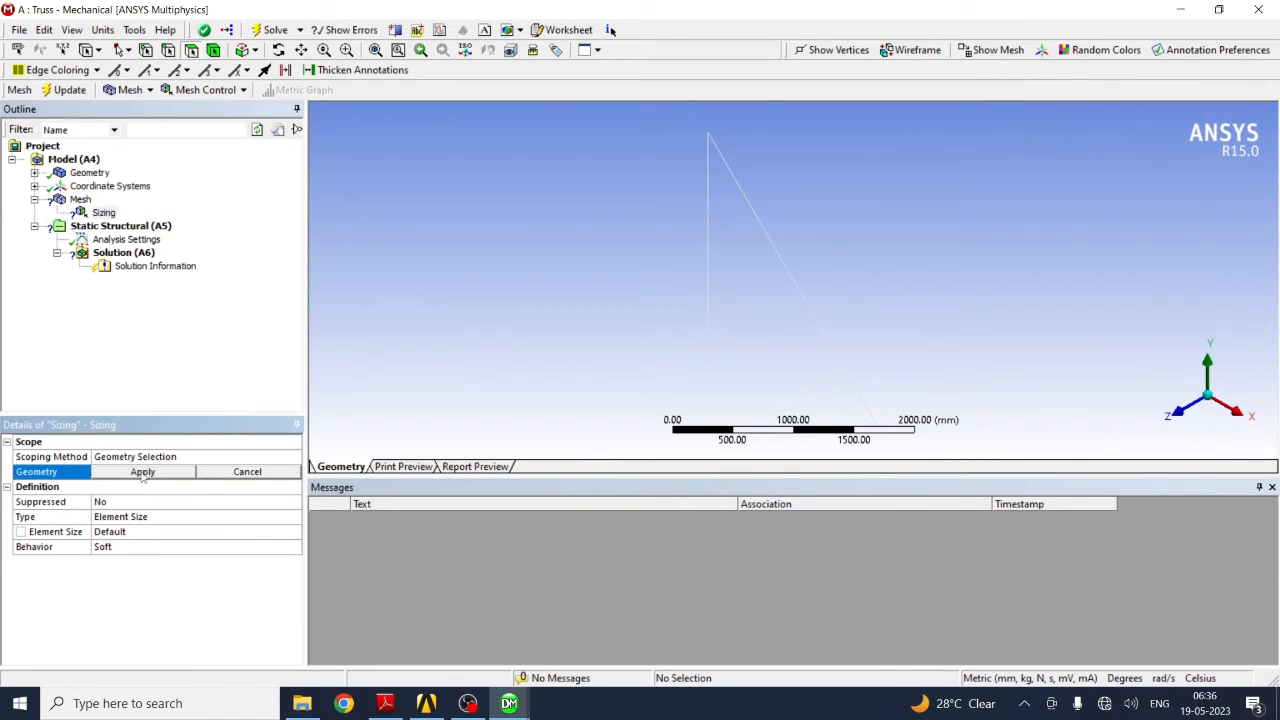
left_click(143, 473)
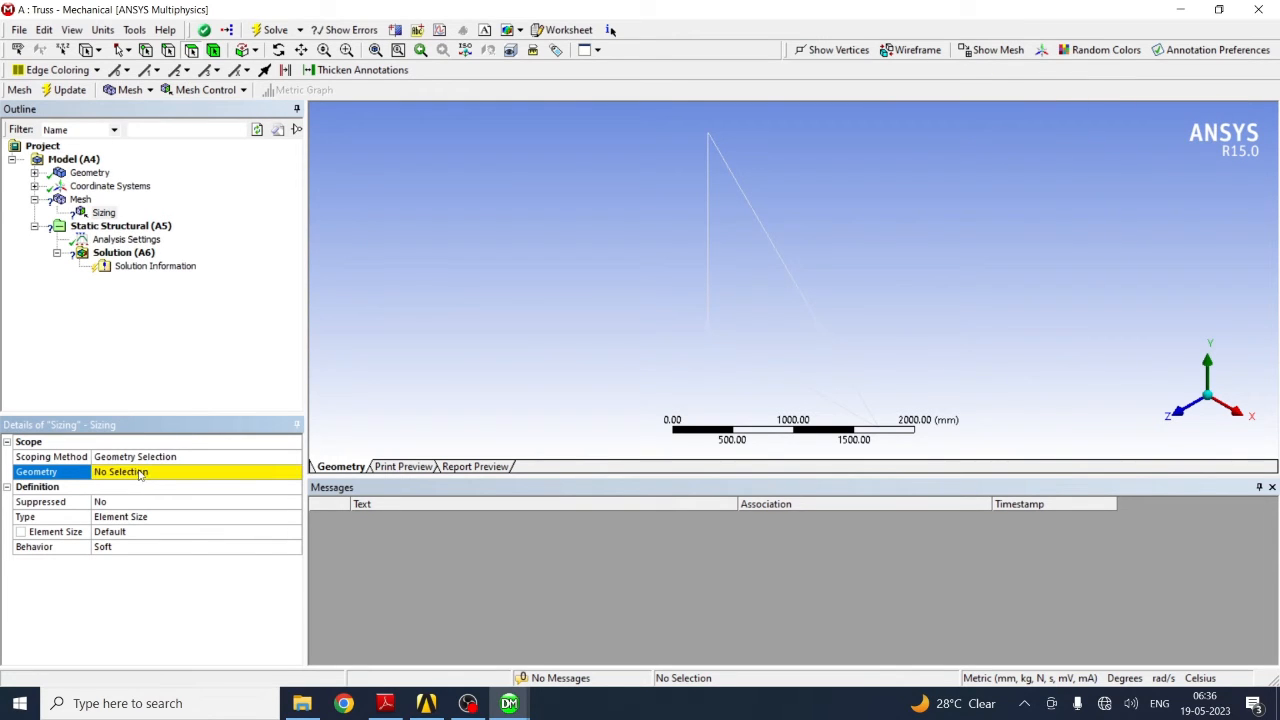
left_click(213, 50)
left_click(754, 257)
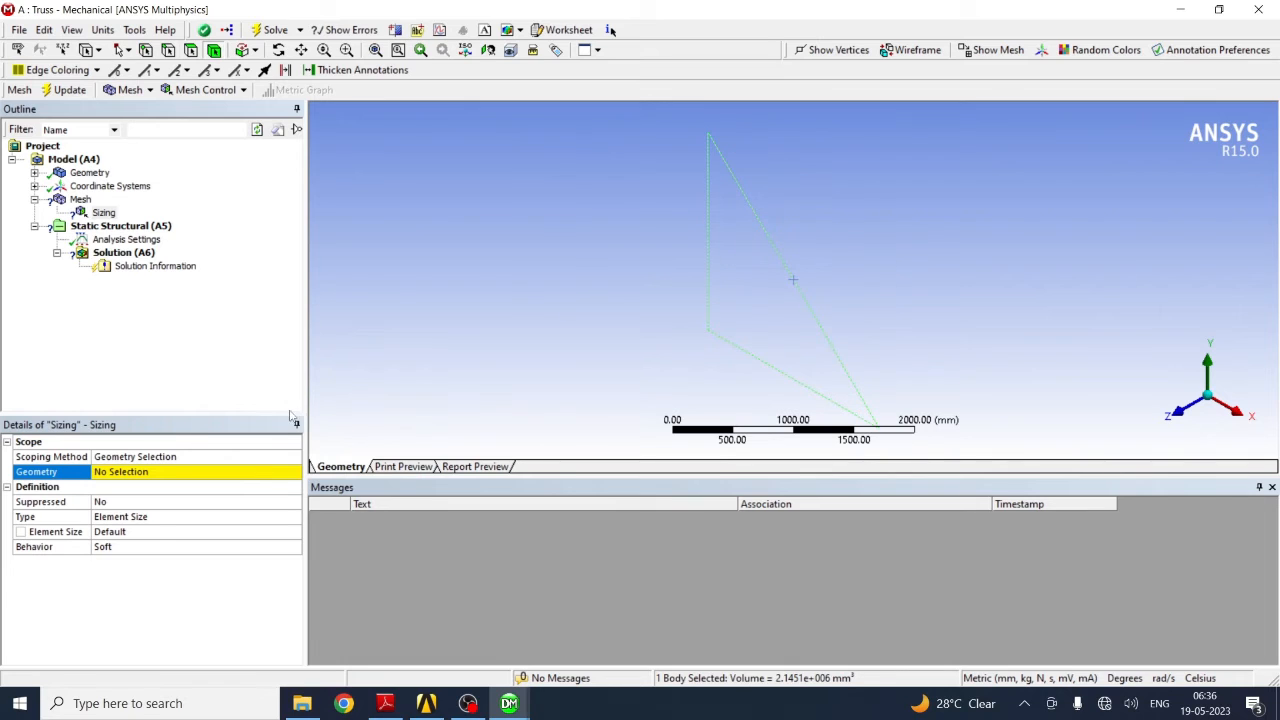
left_click(132, 475)
left_click(123, 479)
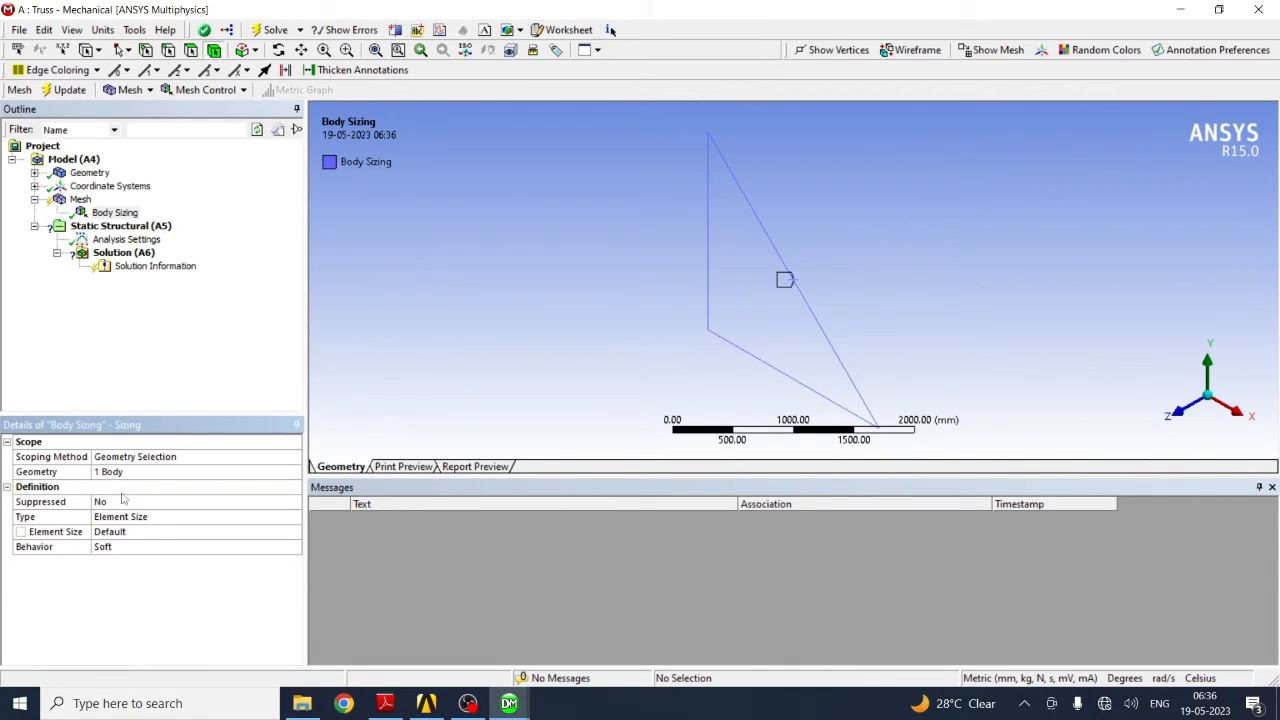
Set the body sizing's element size to 50 mm and regenerate the mesh
left_click(111, 532)
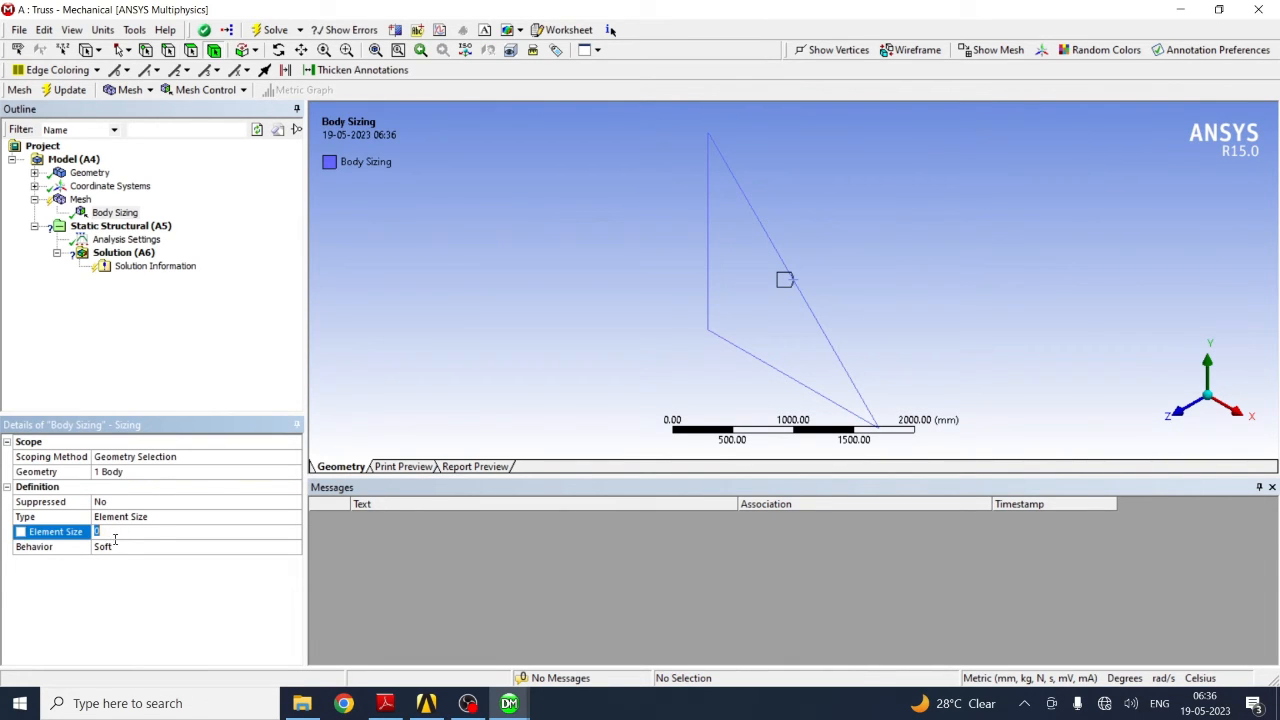
type("50")
left_click(137, 598)
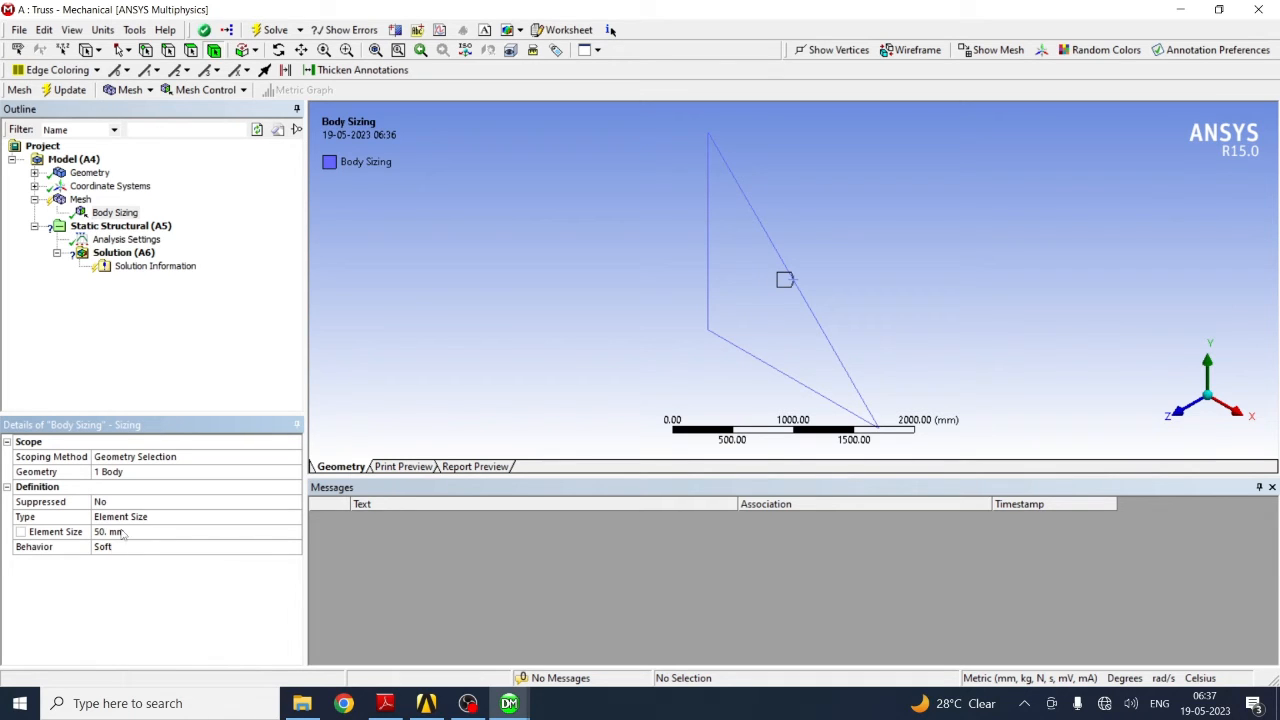
right_click(80, 199)
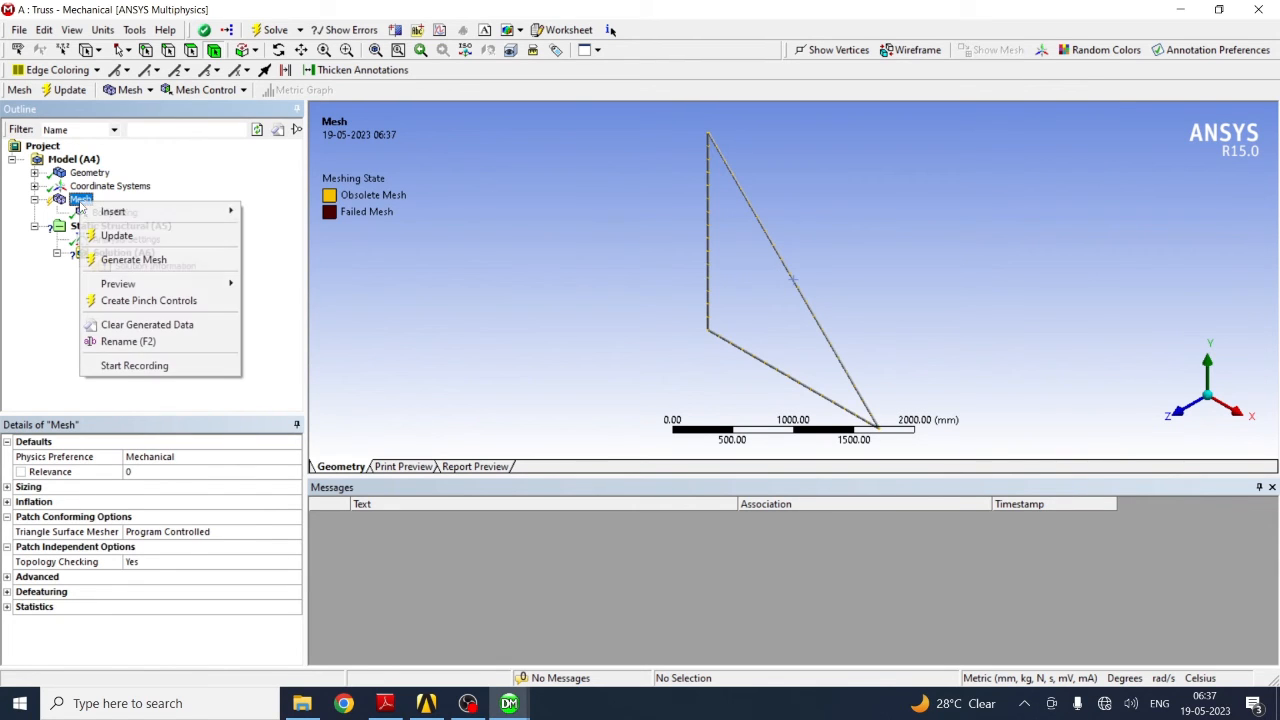
left_click(133, 259)
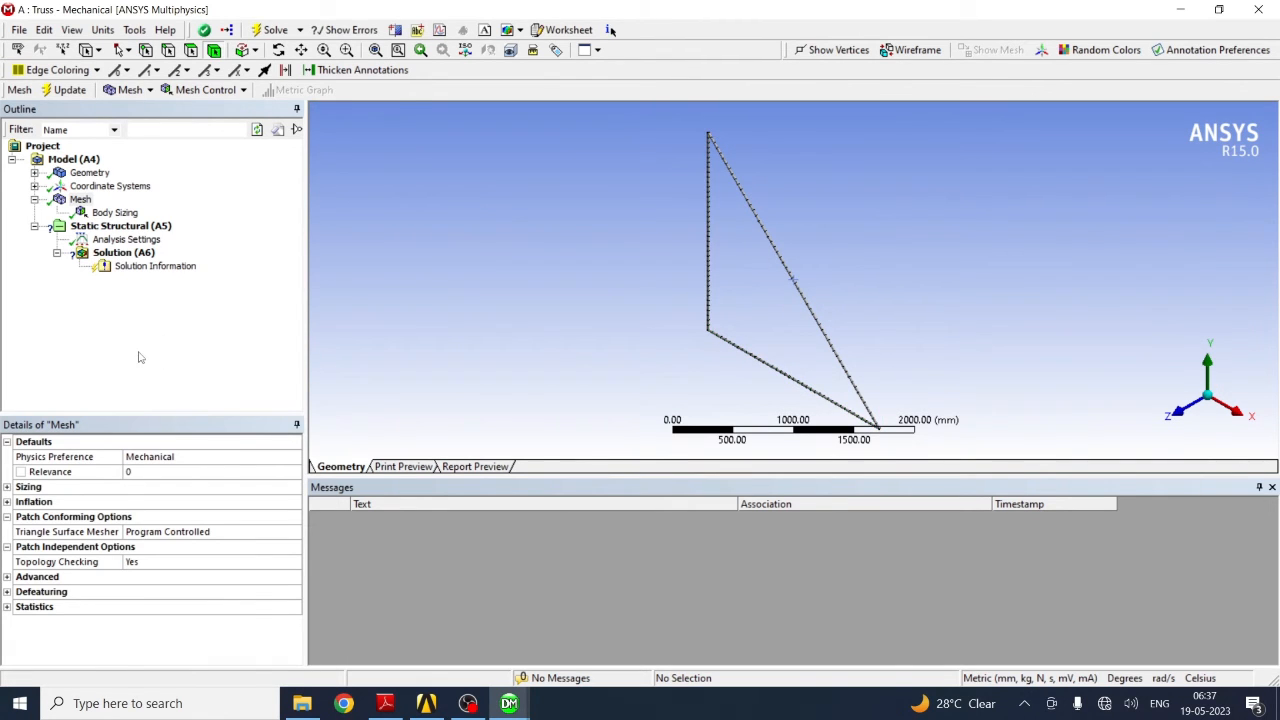
right_click(121, 231)
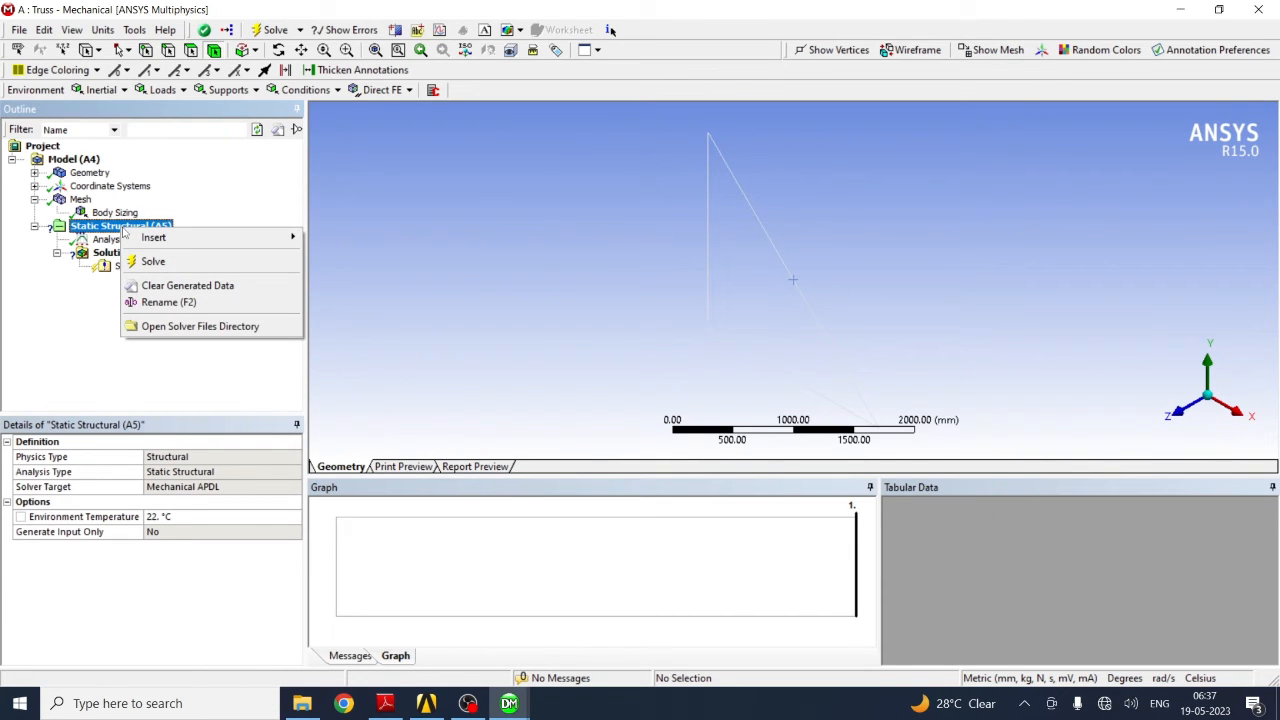
left_click(82, 319)
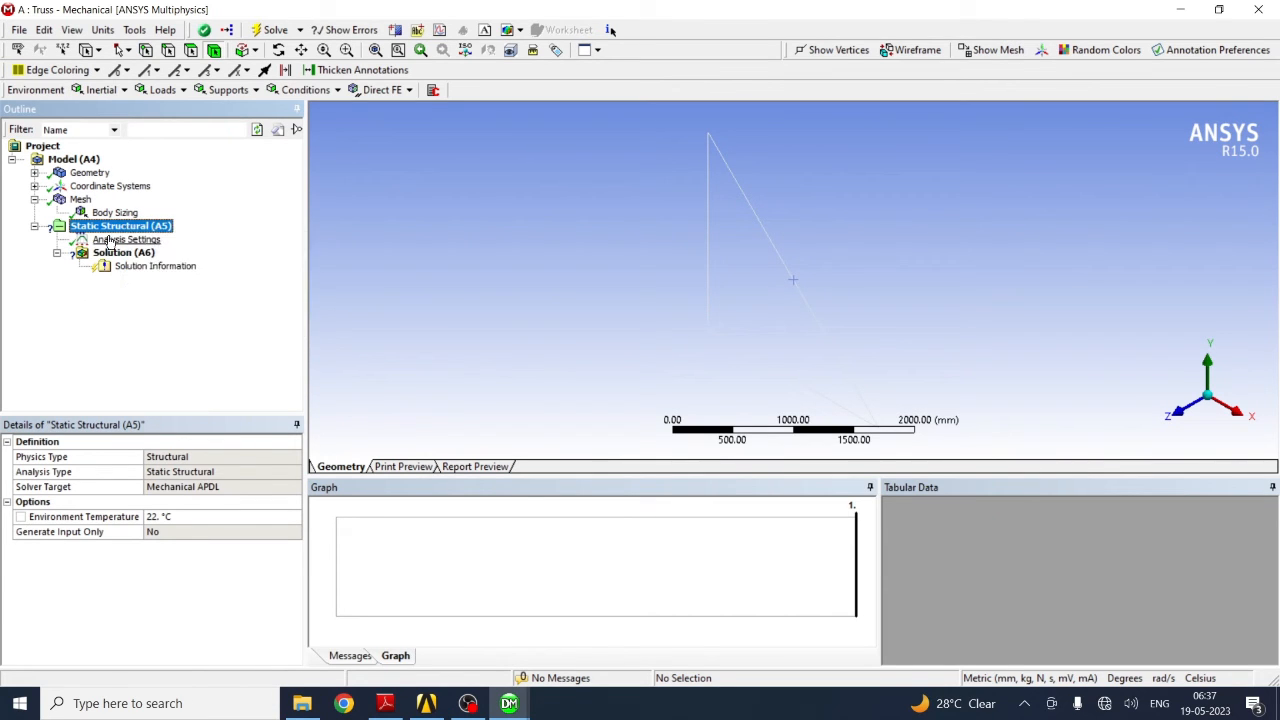
right_click(107, 229)
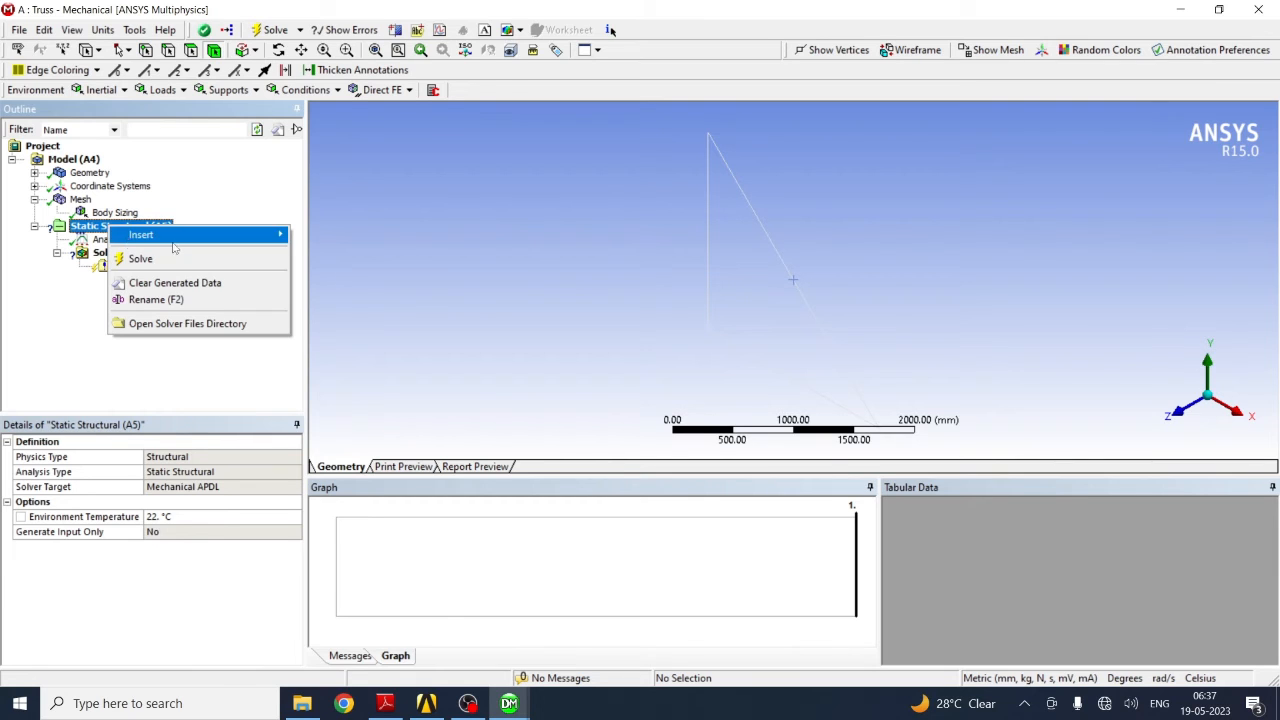
mouse_move(152, 235)
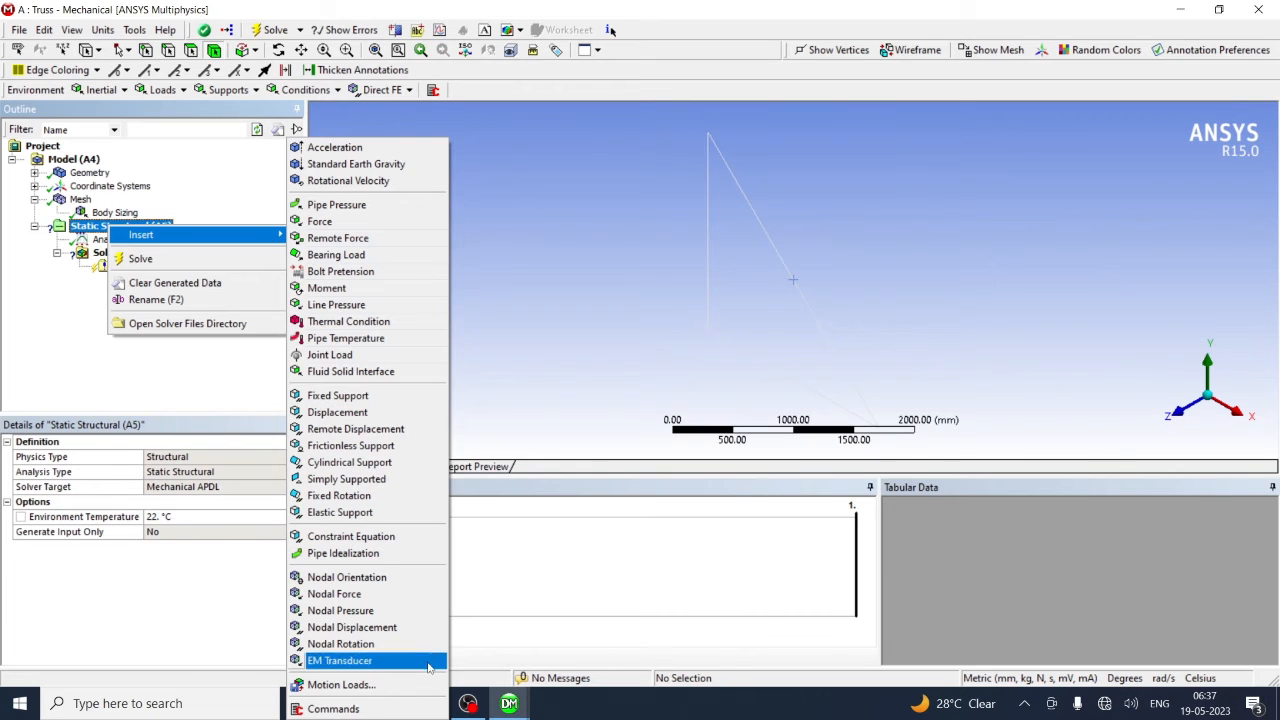
left_click(21, 346)
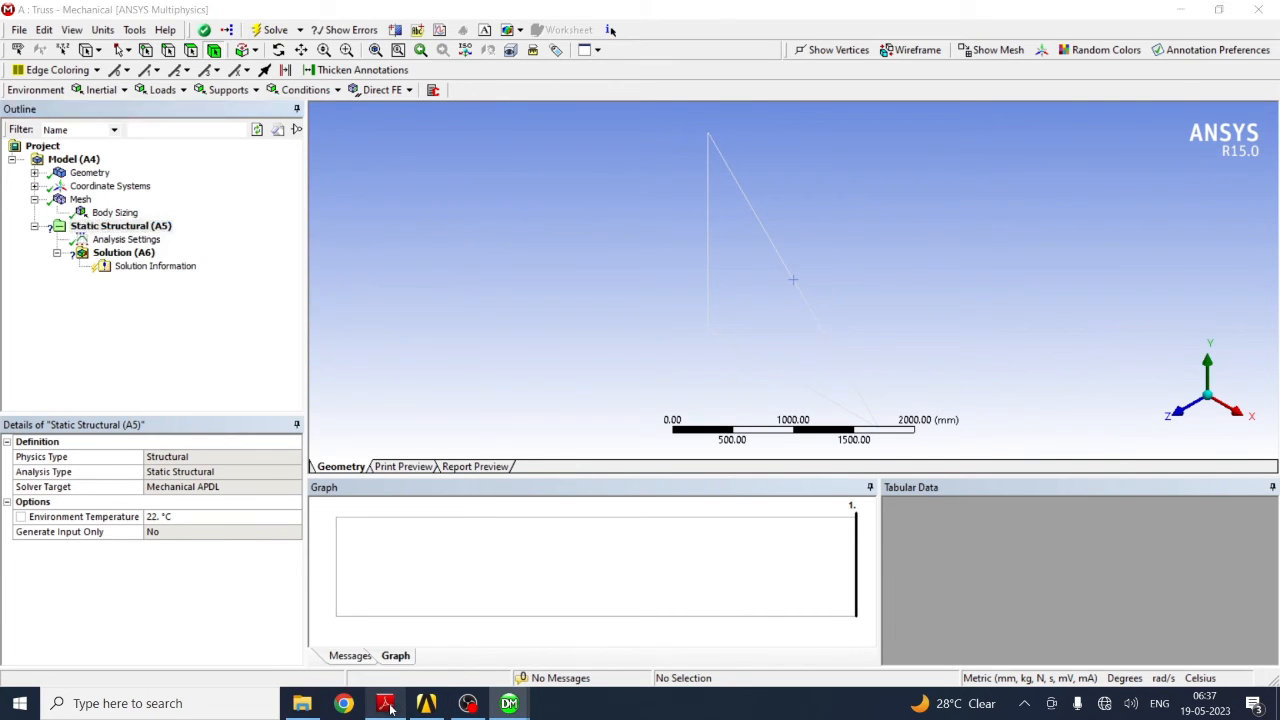
Switch to the CAELAB.pdf problem statement to check the truss's supports and load, and return to the Mechanical window
left_click(385, 703)
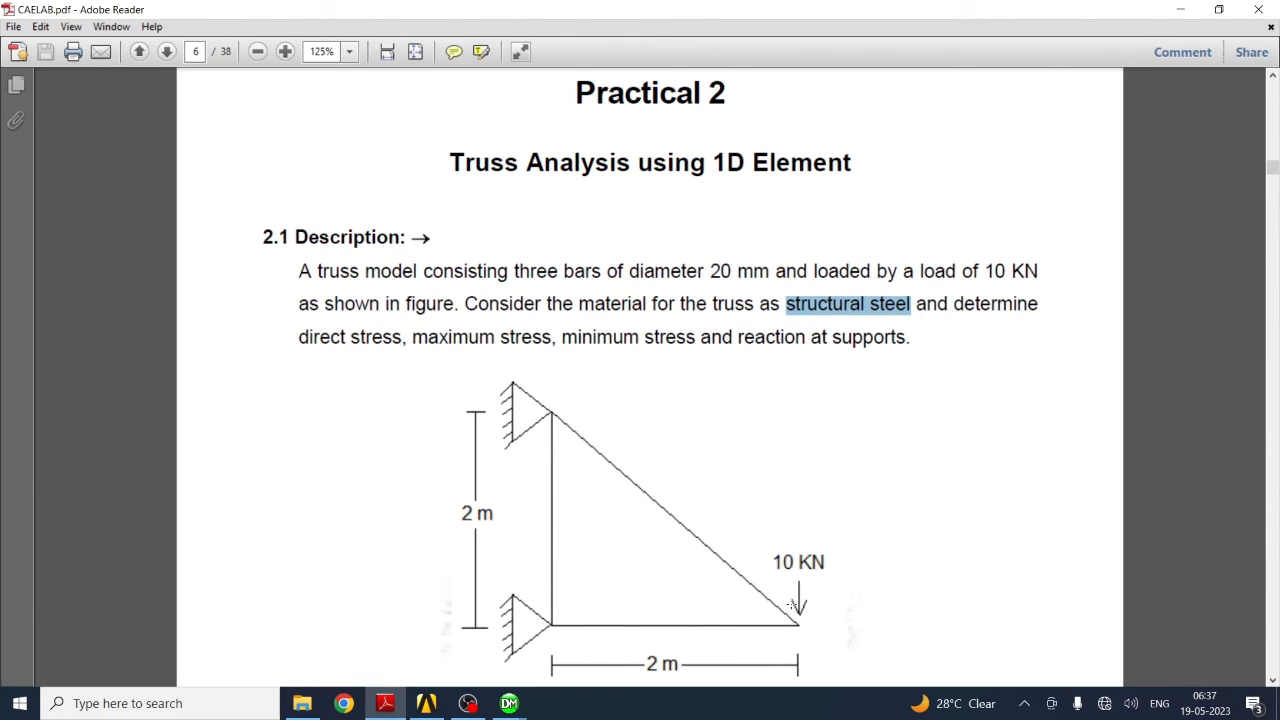
left_click(509, 705)
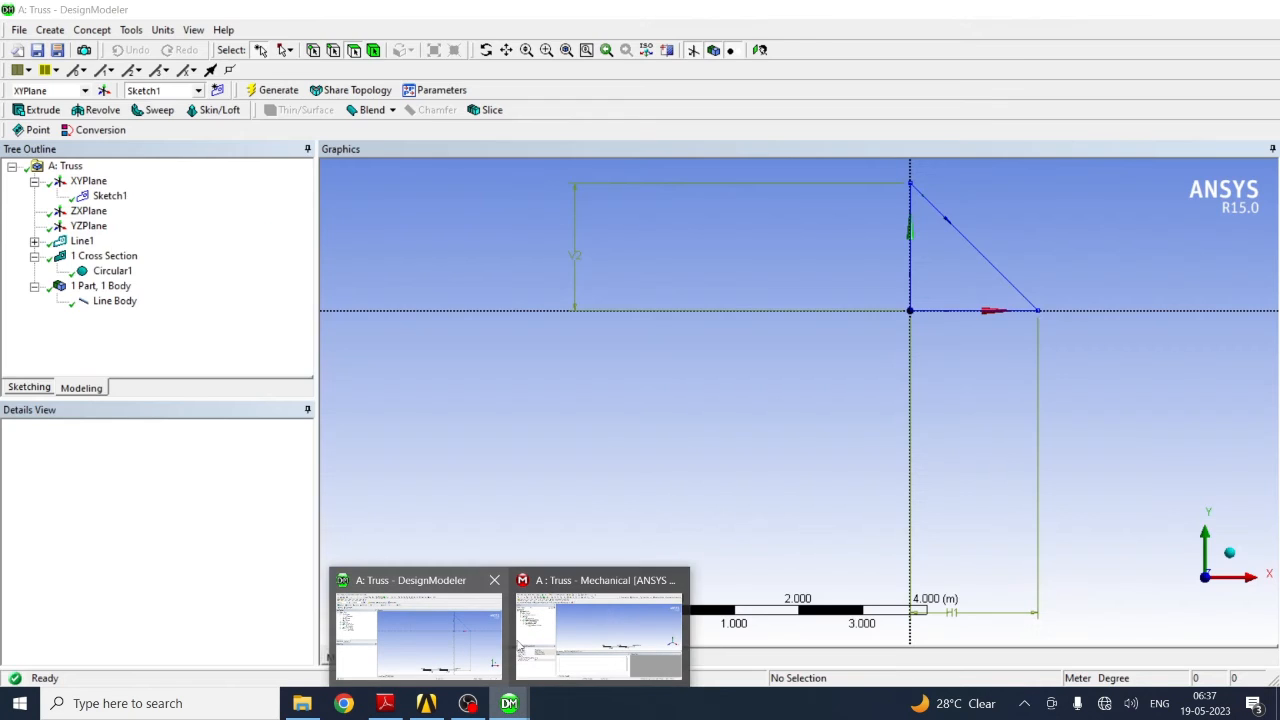
left_click(520, 648)
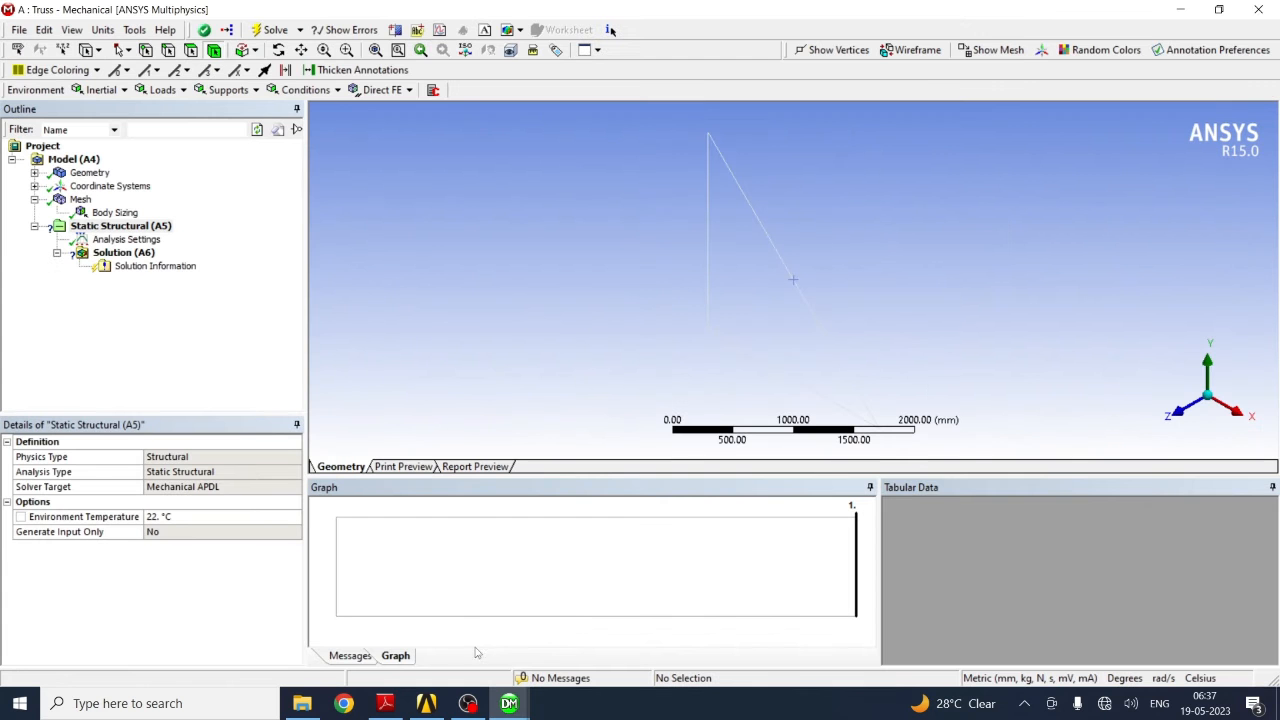
Add a fixed support to the static structural analysis on the vertex at the upper end of the truss's vertical bar
right_click(143, 232)
mouse_move(236, 238)
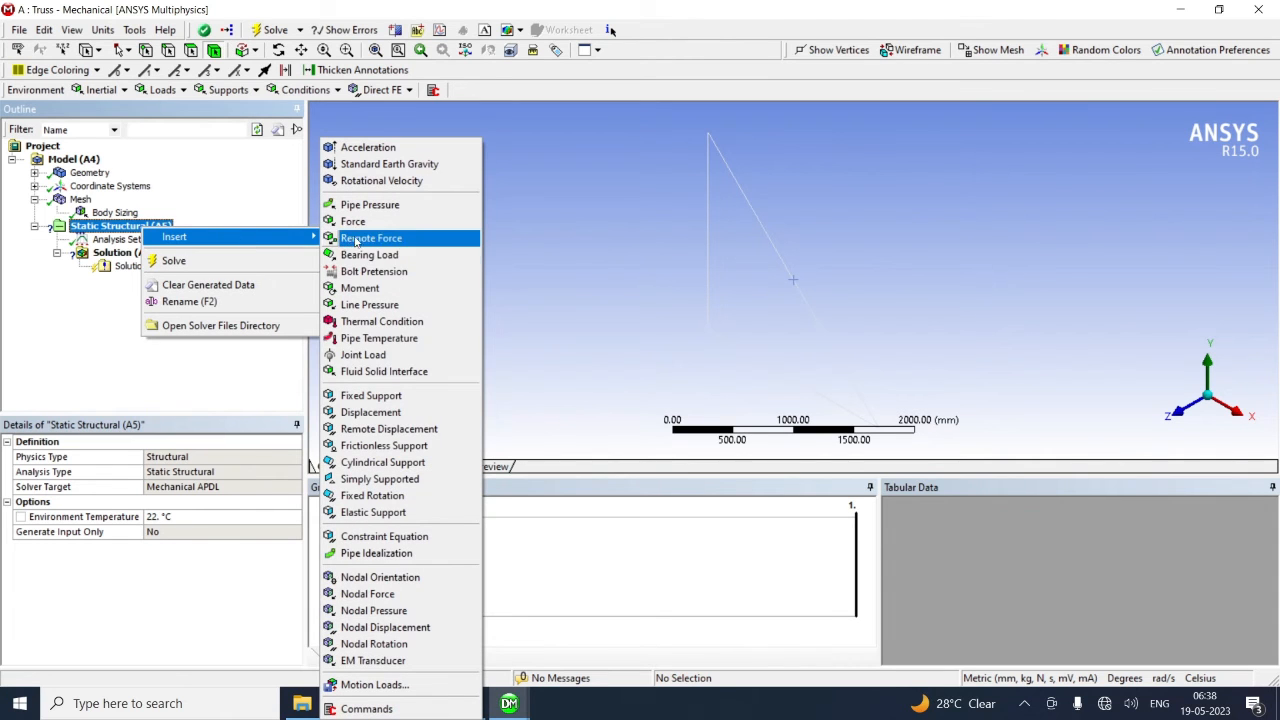
left_click(368, 396)
left_click(142, 326)
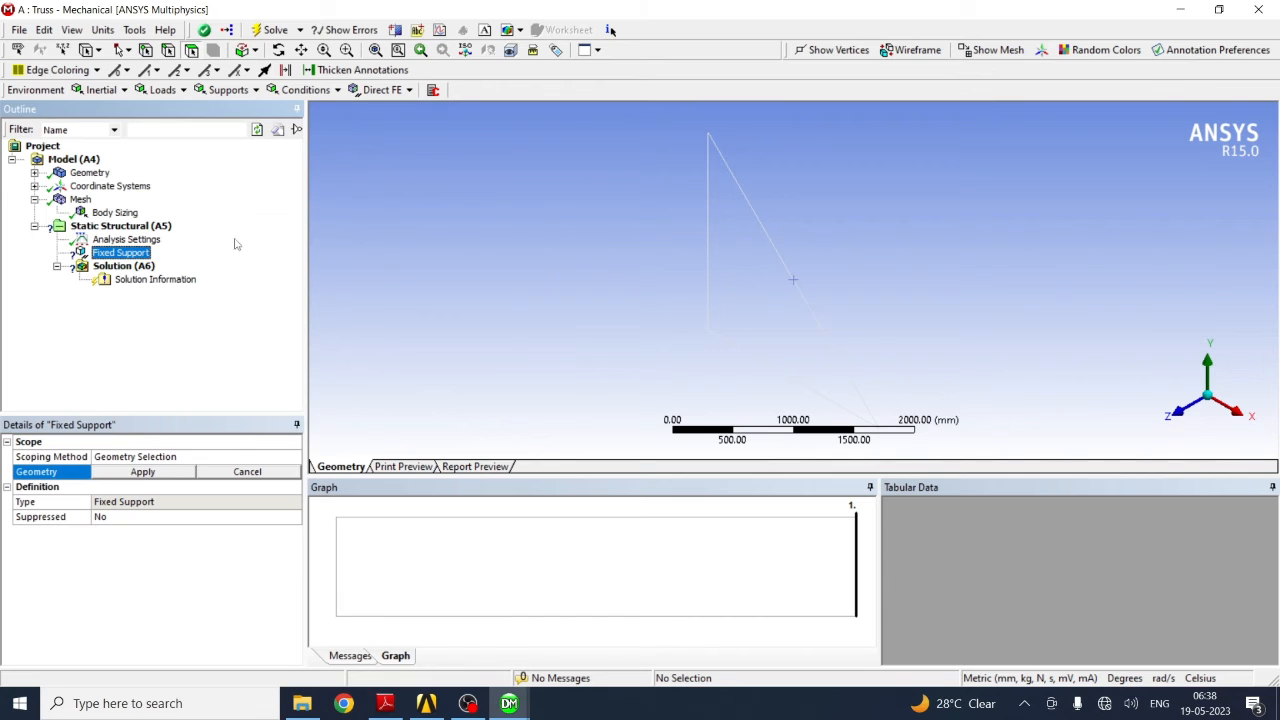
left_click(144, 52)
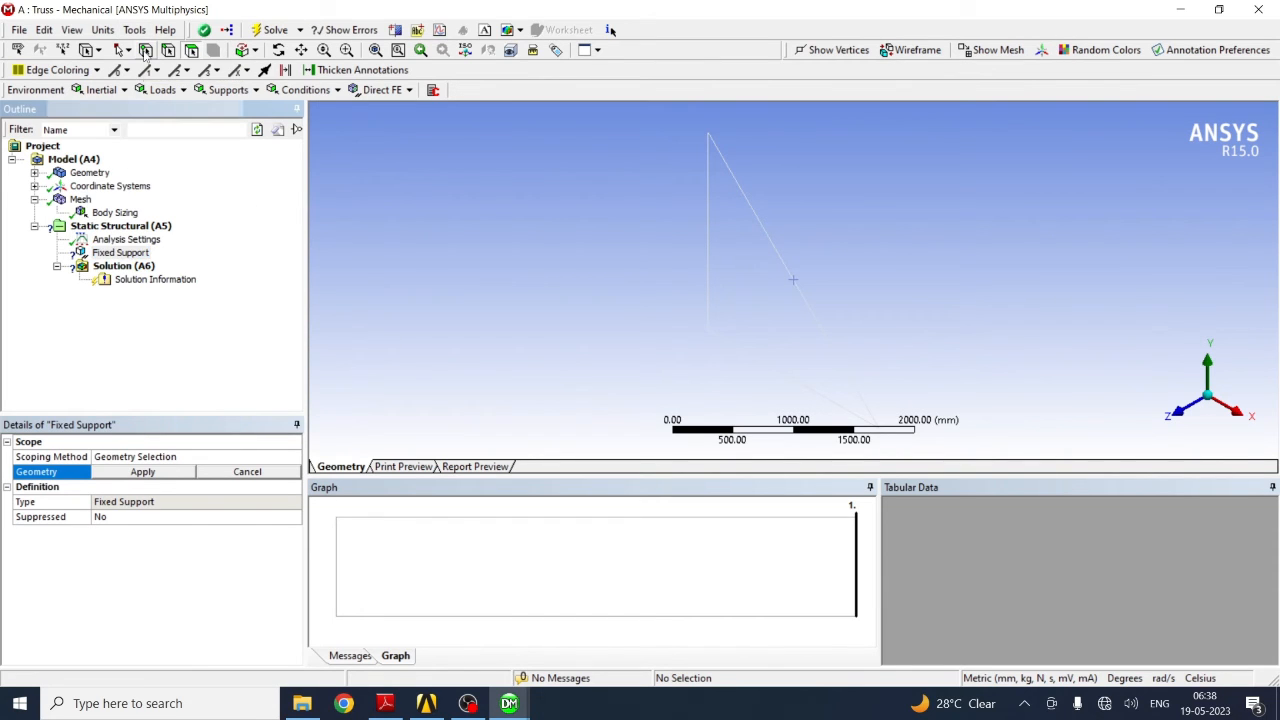
left_click(707, 135)
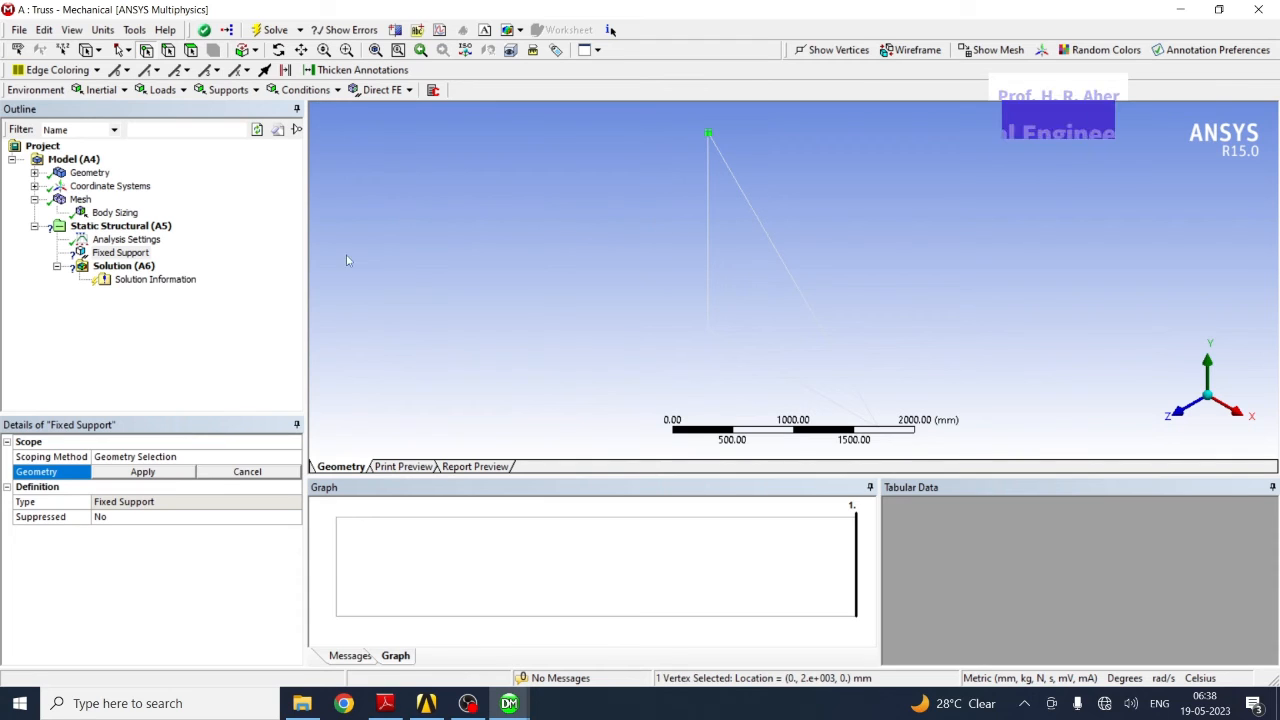
left_click(143, 473)
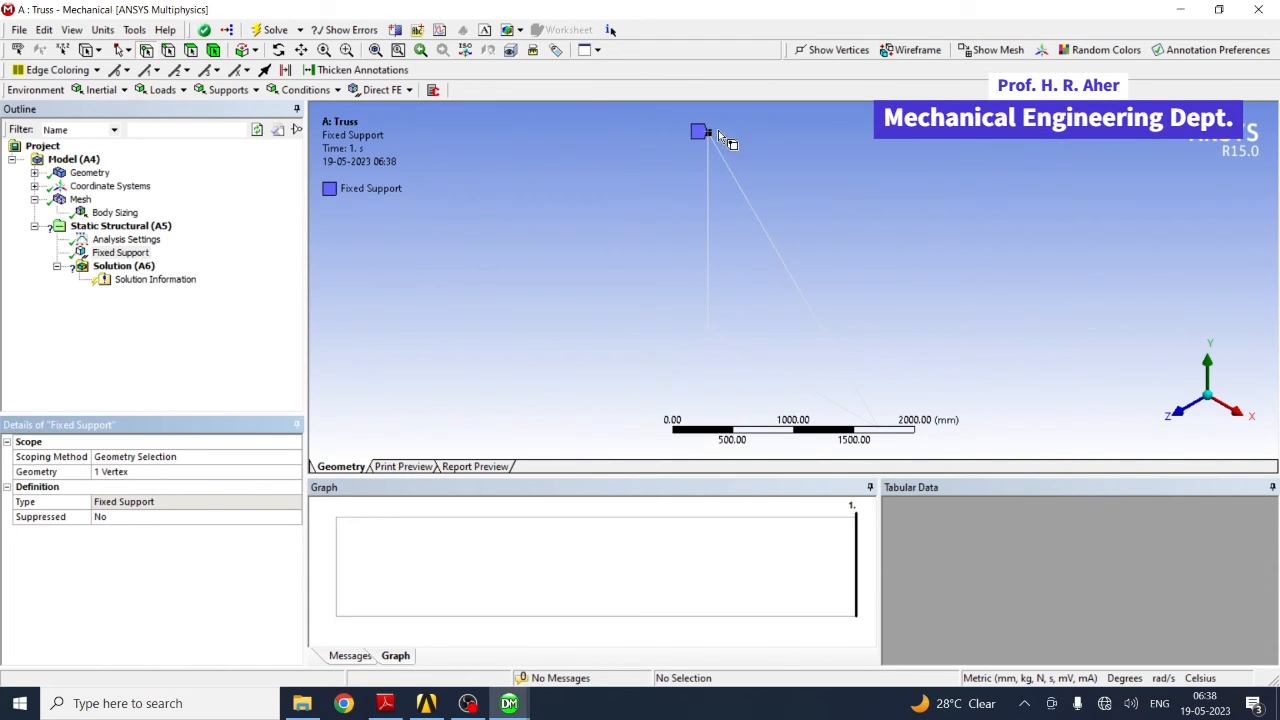
Add a second fixed support on the vertex at the origin, the lower end of the vertical bar
right_click(150, 230)
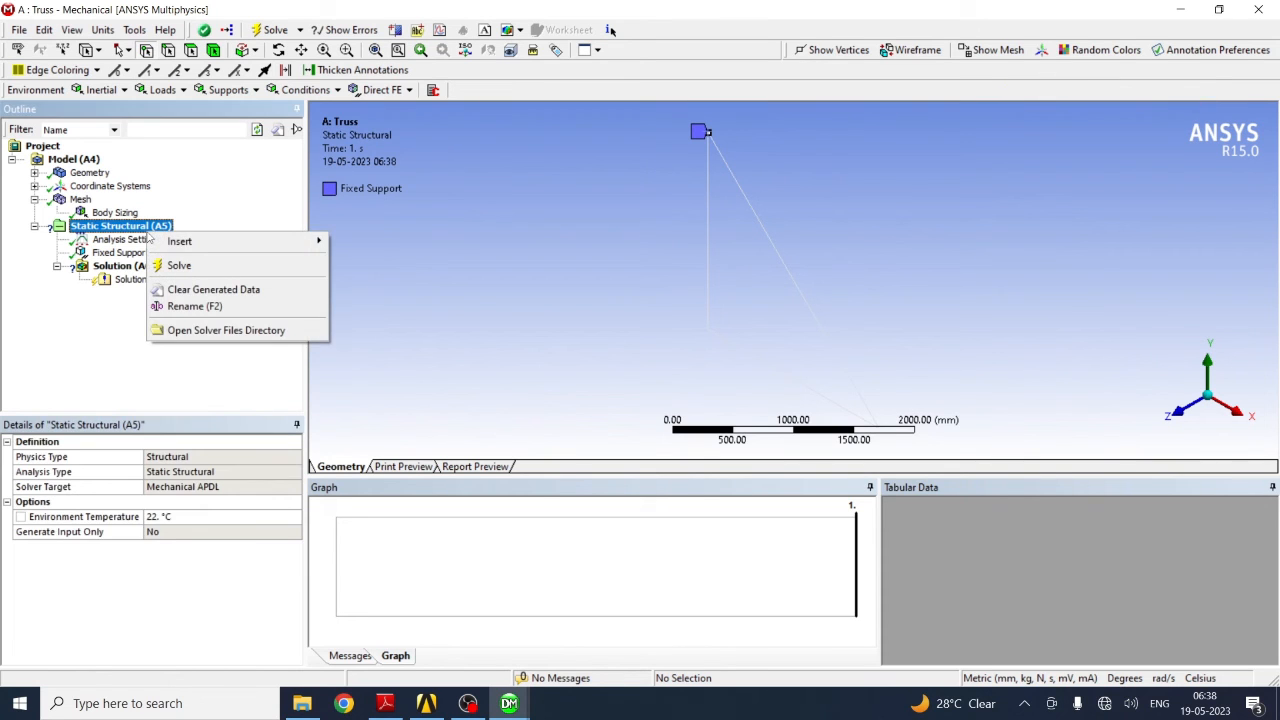
mouse_move(180, 241)
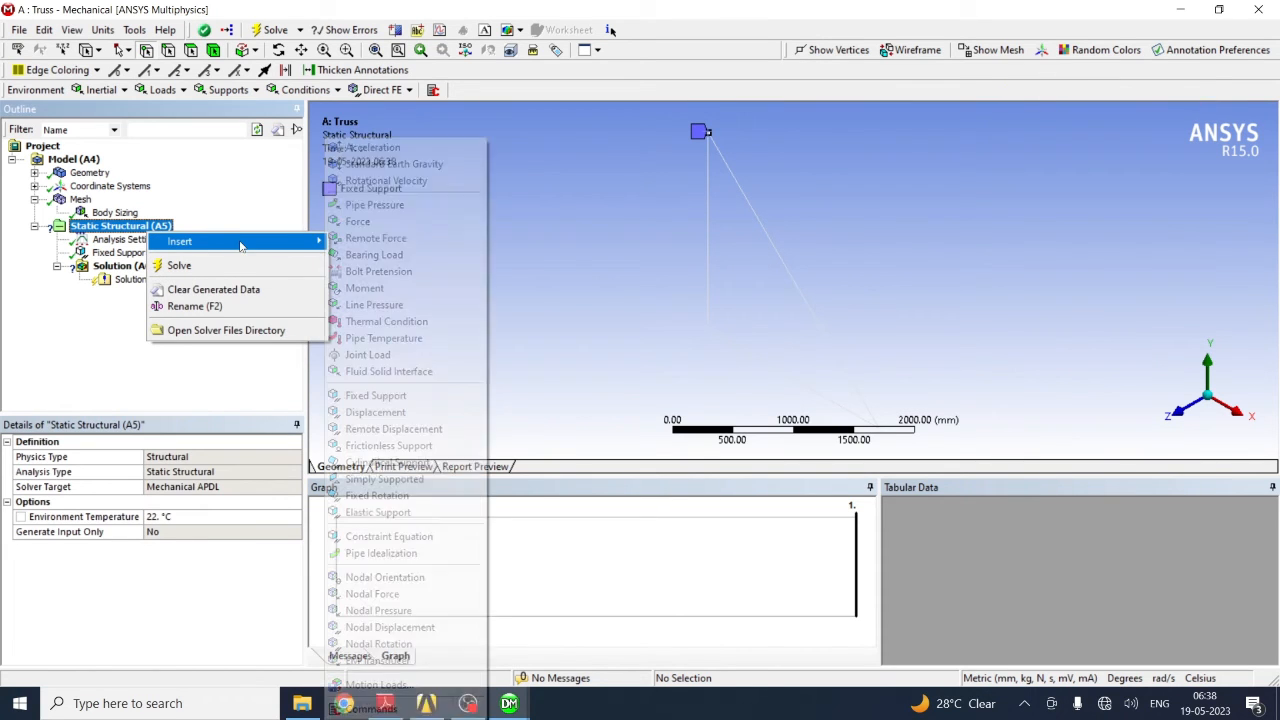
left_click(398, 398)
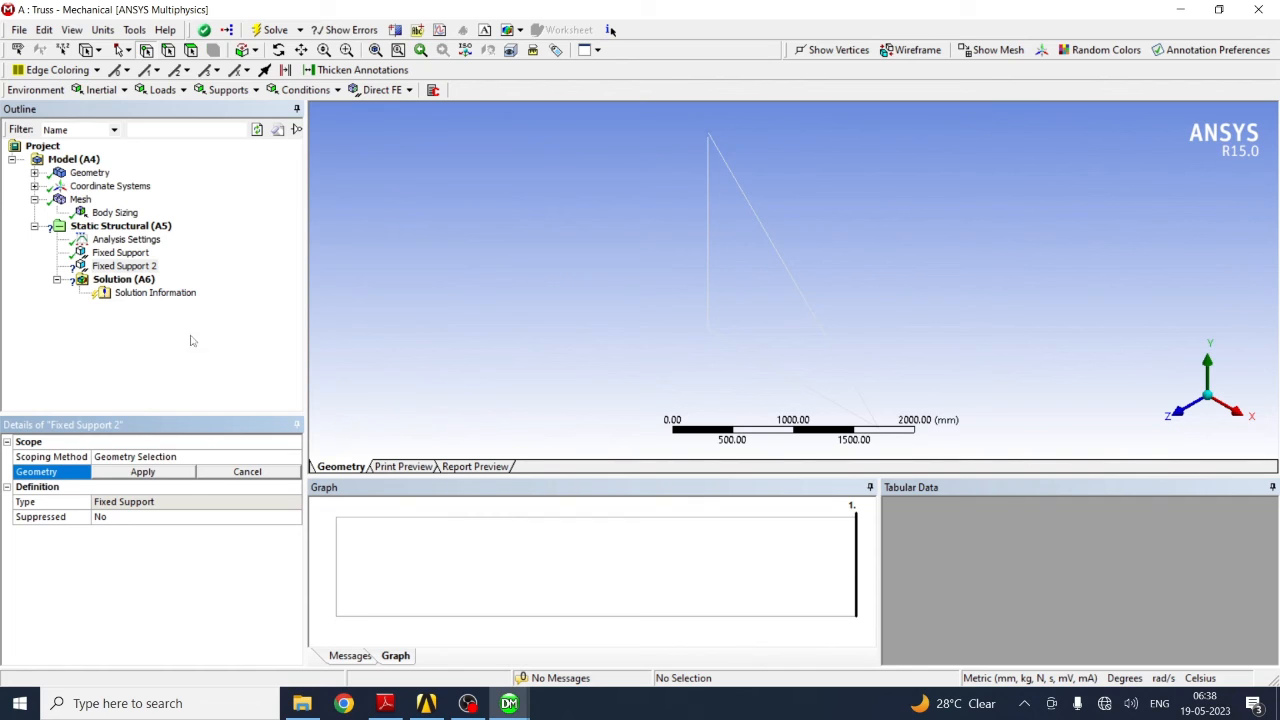
left_click(711, 332)
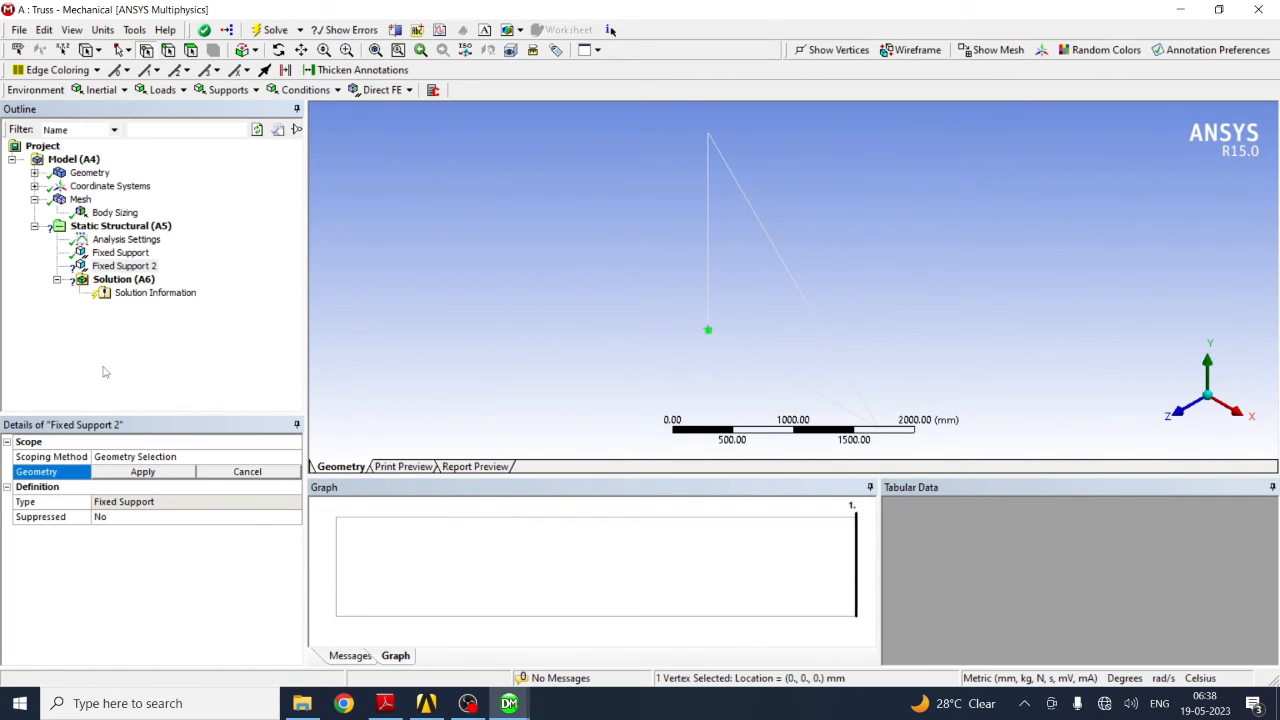
left_click(141, 472)
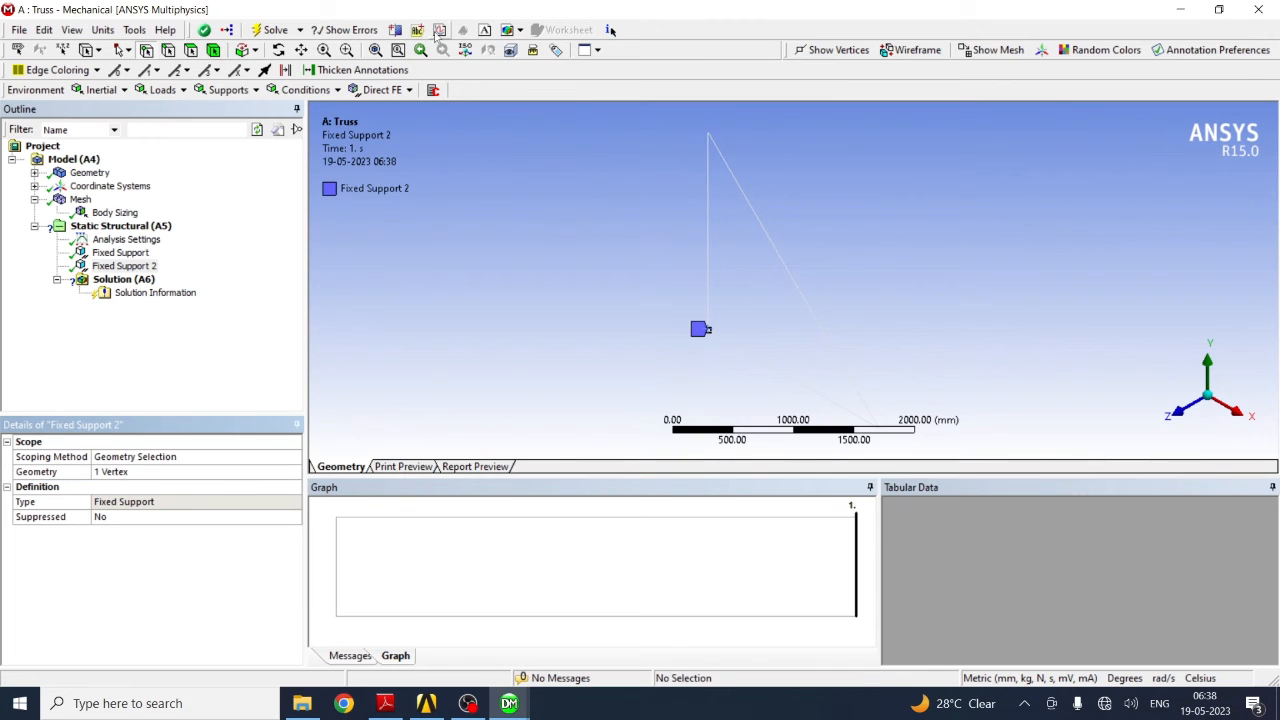
Insert a force load and scope it to the truss's free vertex, where the horizontal and inclined bars meet
mouse_move(928, 291)
middle_mouse_down()
mouse_move(883, 291)
mouse_move(914, 263)
middle_mouse_up()
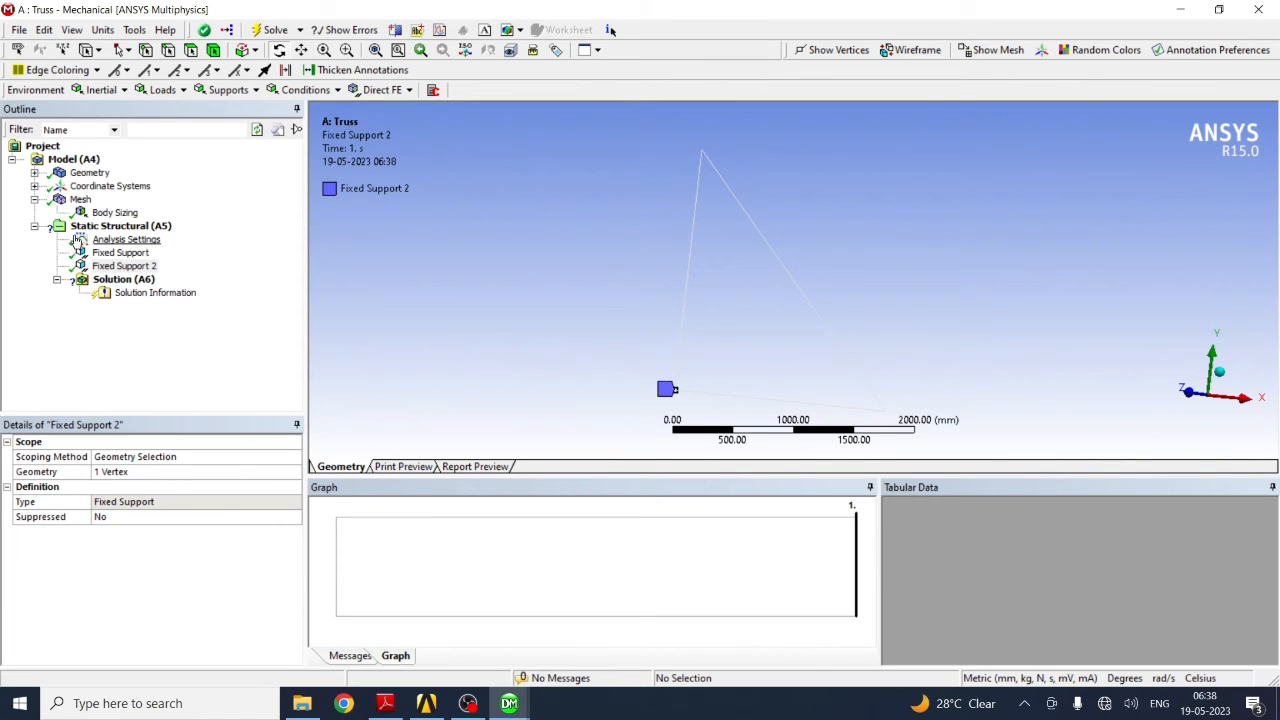
left_click(105, 226)
right_click(92, 226)
mouse_move(130, 232)
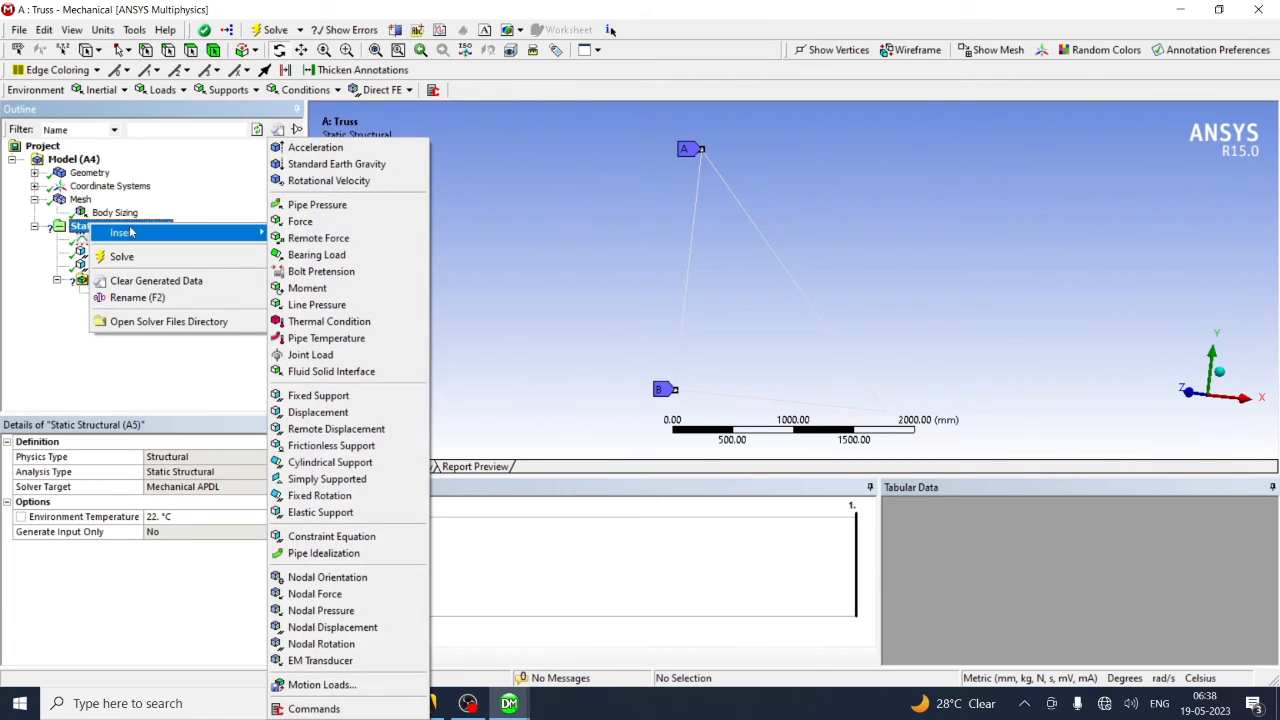
left_click(314, 228)
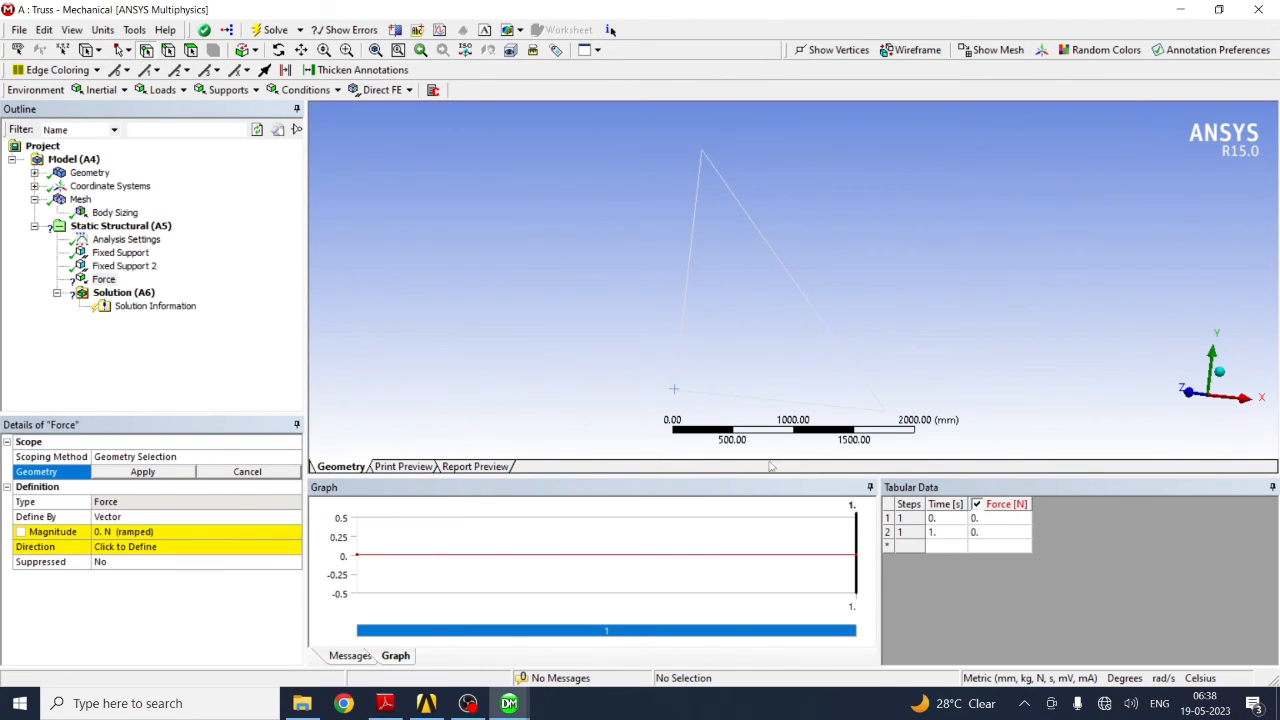
left_click(885, 411)
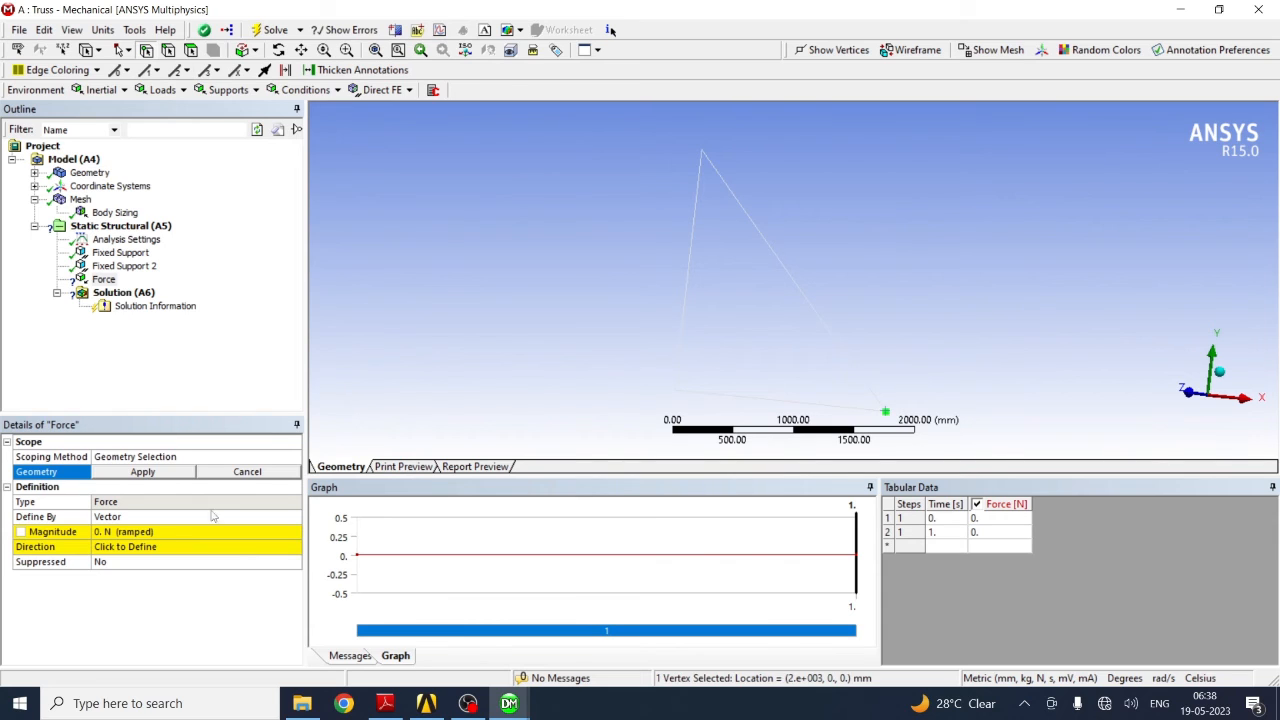
left_click(136, 517)
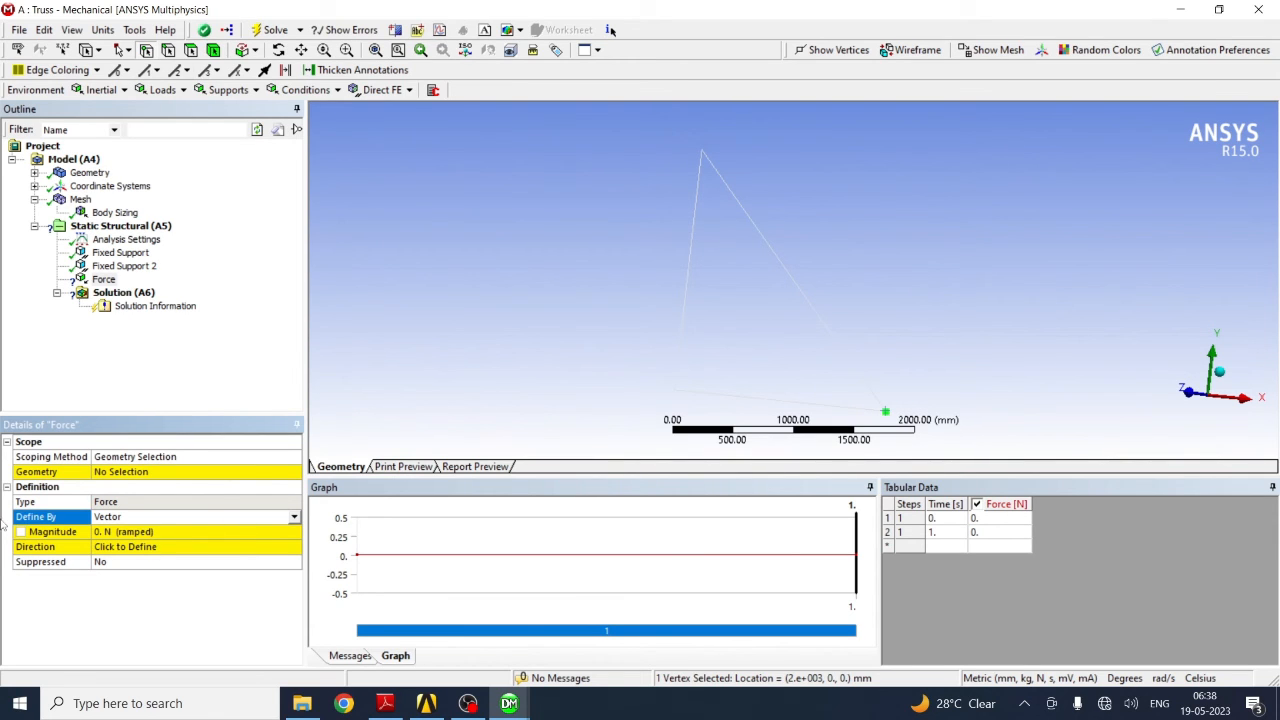
left_click(125, 474)
left_click(124, 473)
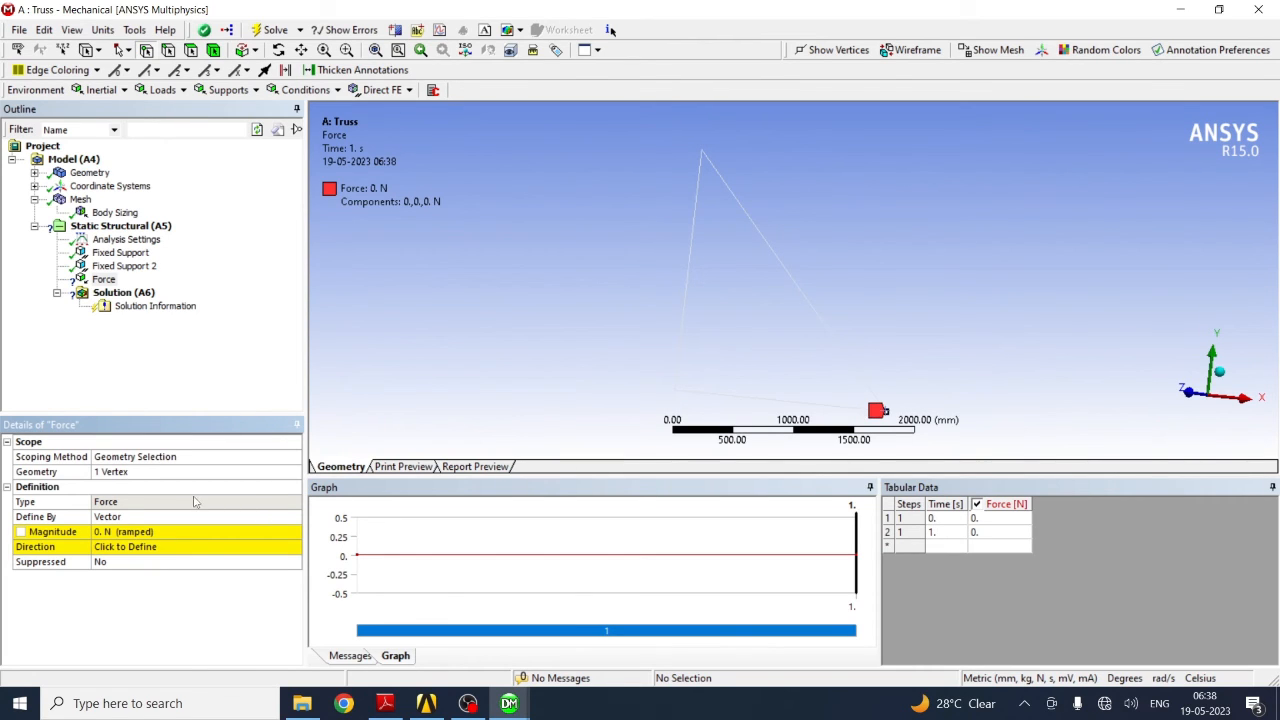
Define the force by components instead of by vector
left_click(131, 520)
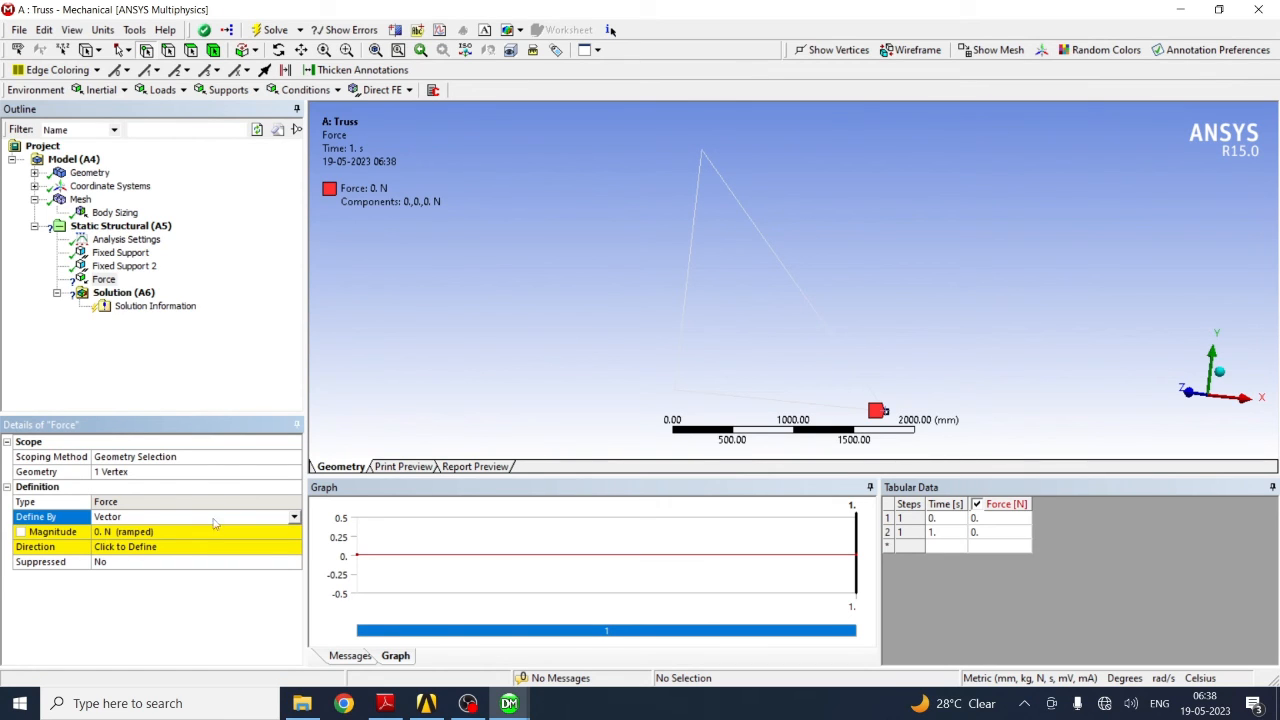
left_click(294, 517)
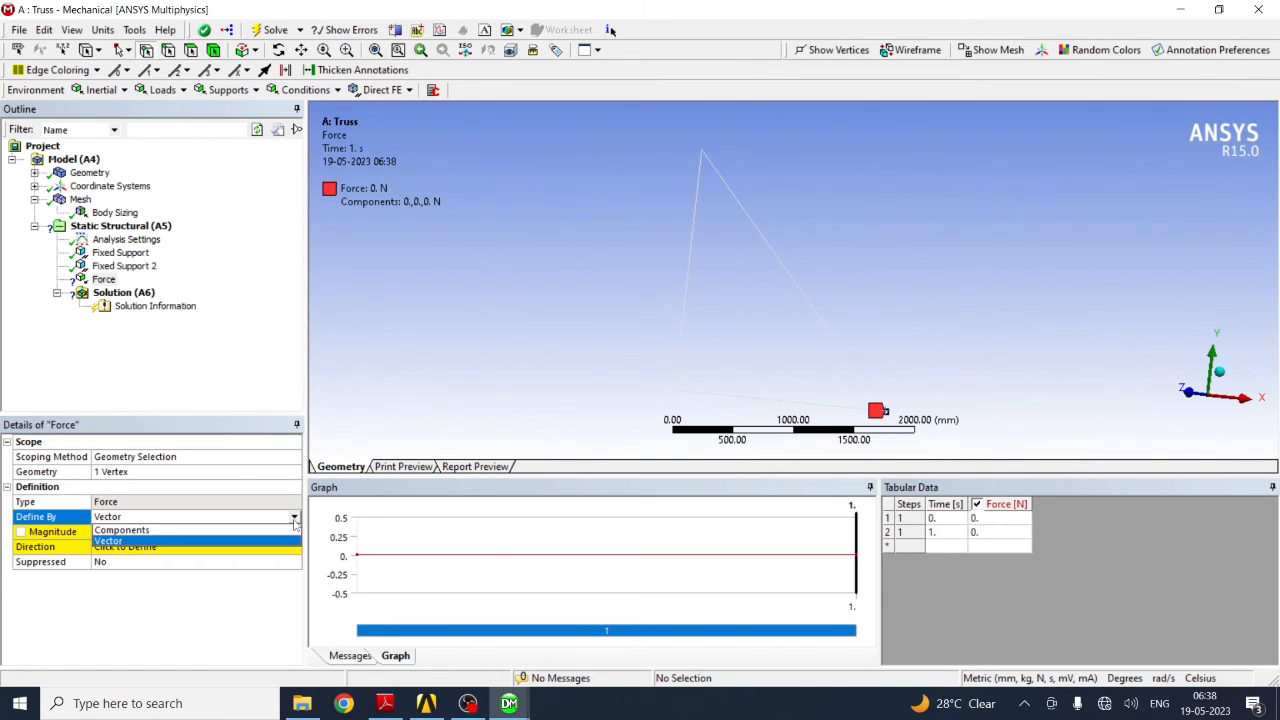
left_click(210, 533)
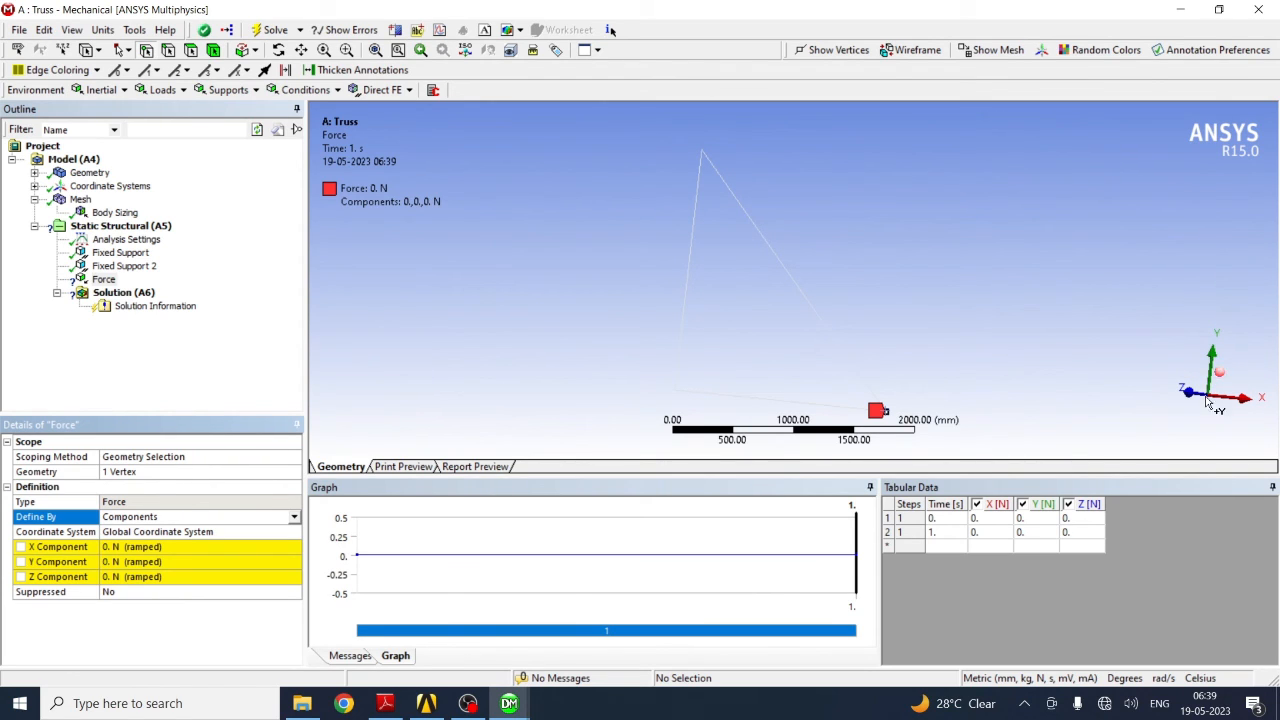
Set the force's Y component to 10000 N
left_click(115, 563)
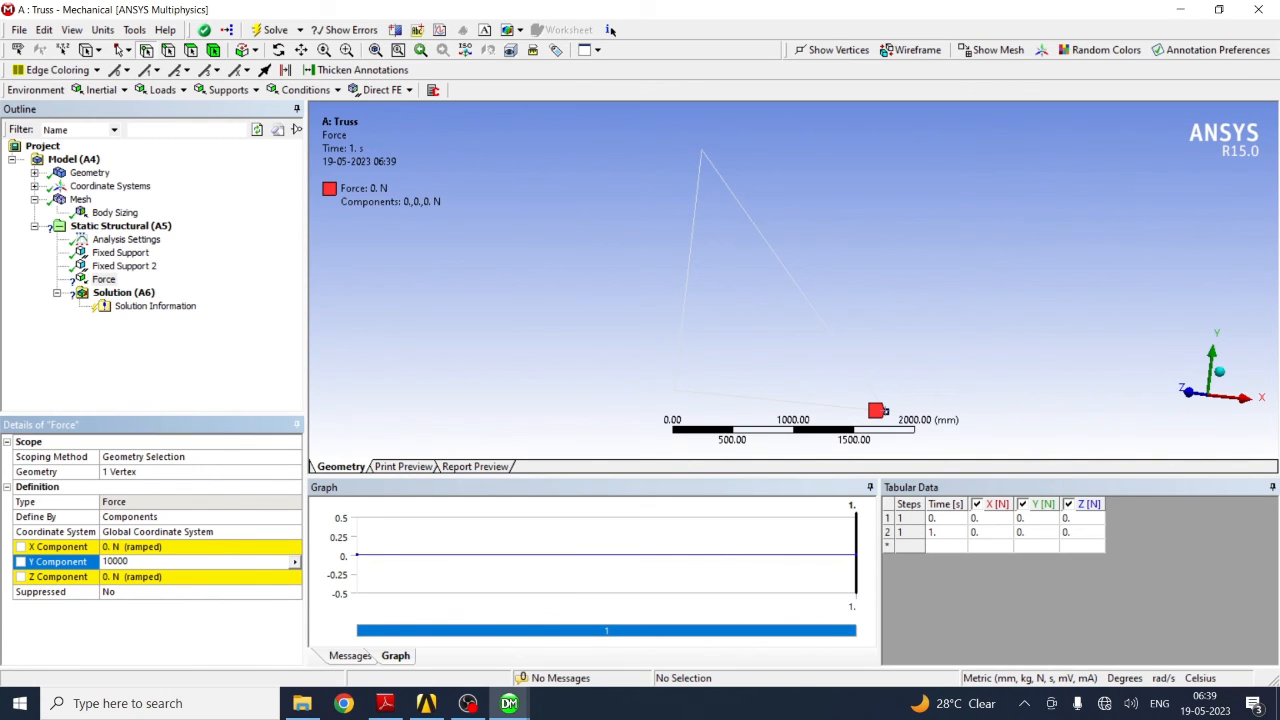
type("10000")
key("Return")
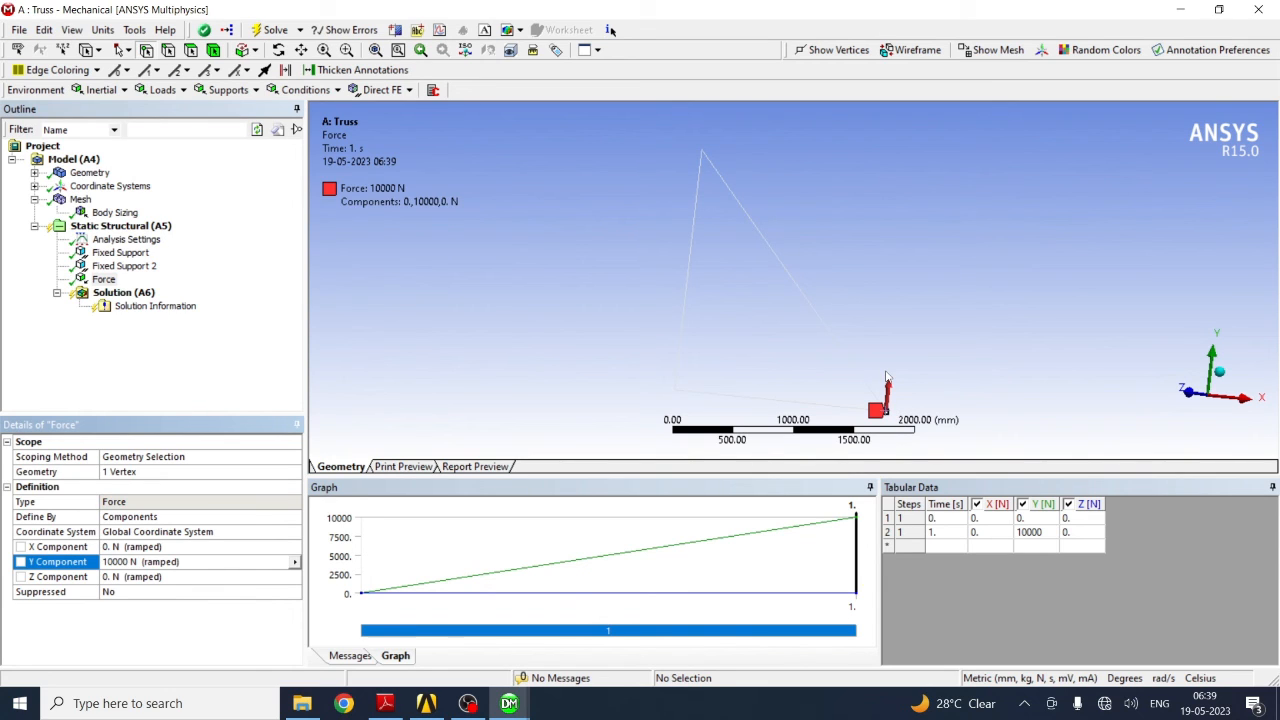
Set the force's Y component to -10000 N and show all supports and loads of the static structural analysis together
left_click(105, 562)
key("Return")
type("-10000")
key("Return")
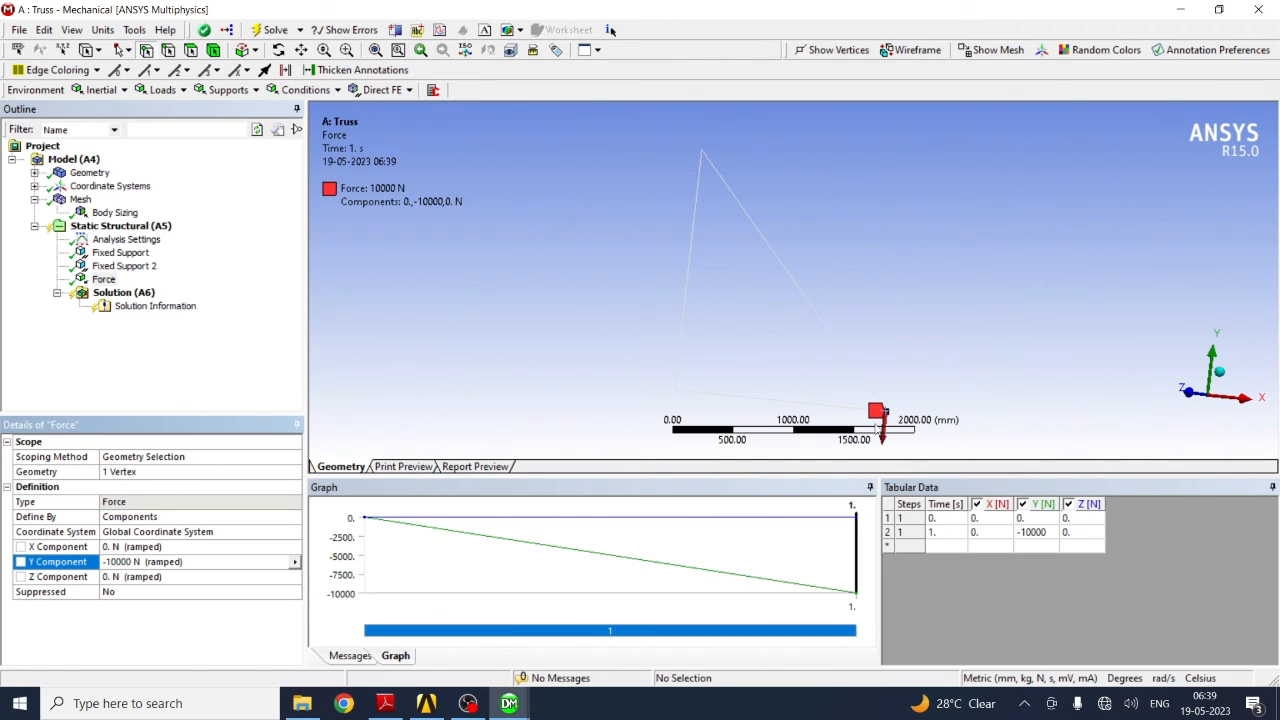
left_click(140, 227)
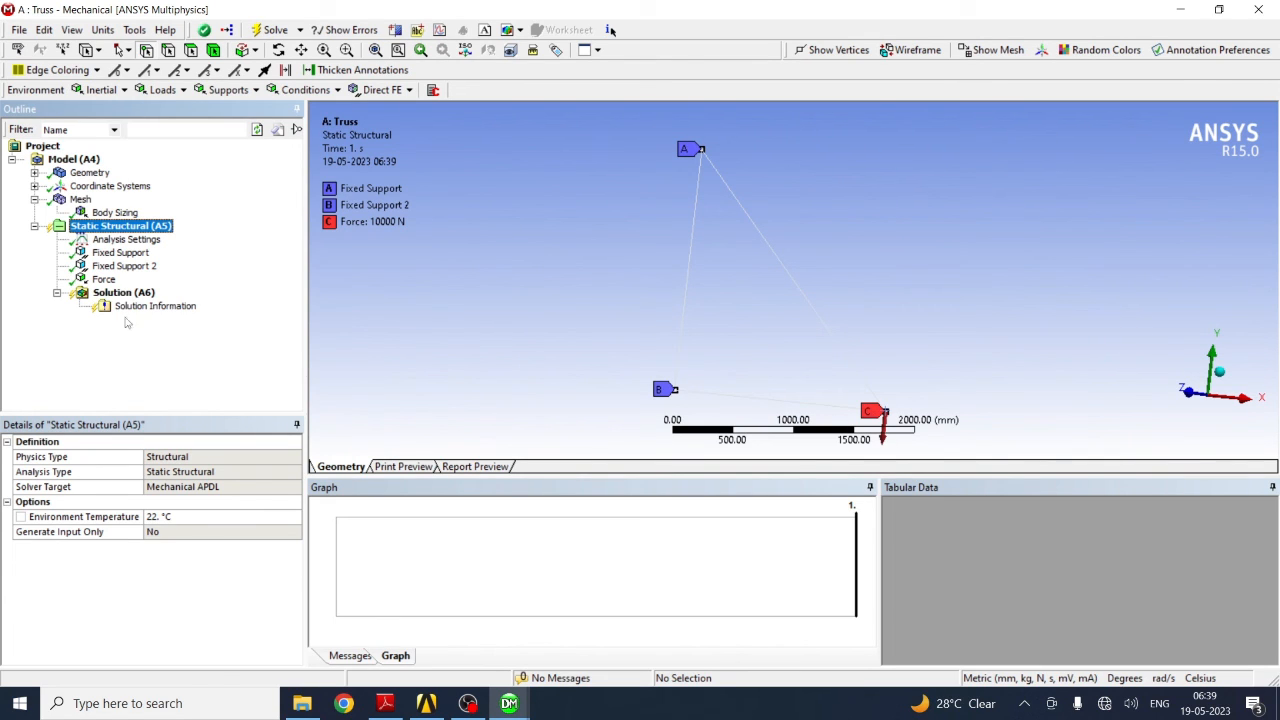
Insert a Total Deformation result for all bodies under the Solution
right_click(122, 294)
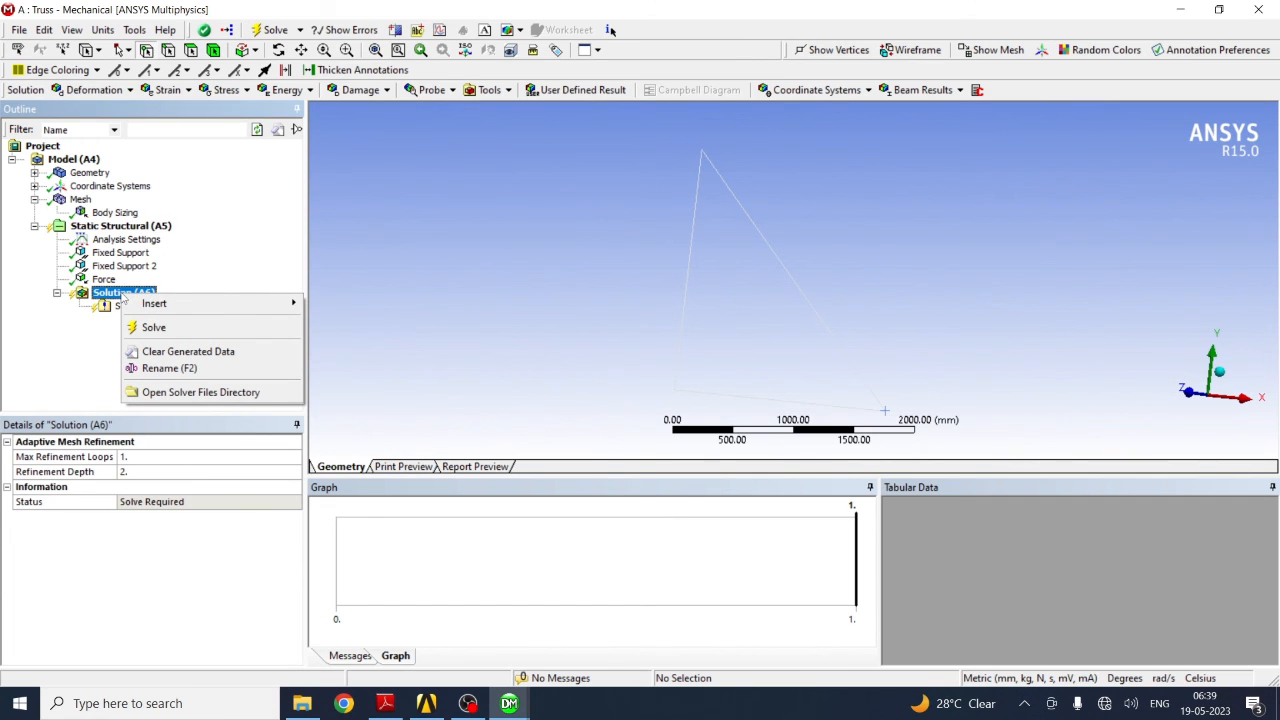
mouse_move(248, 304)
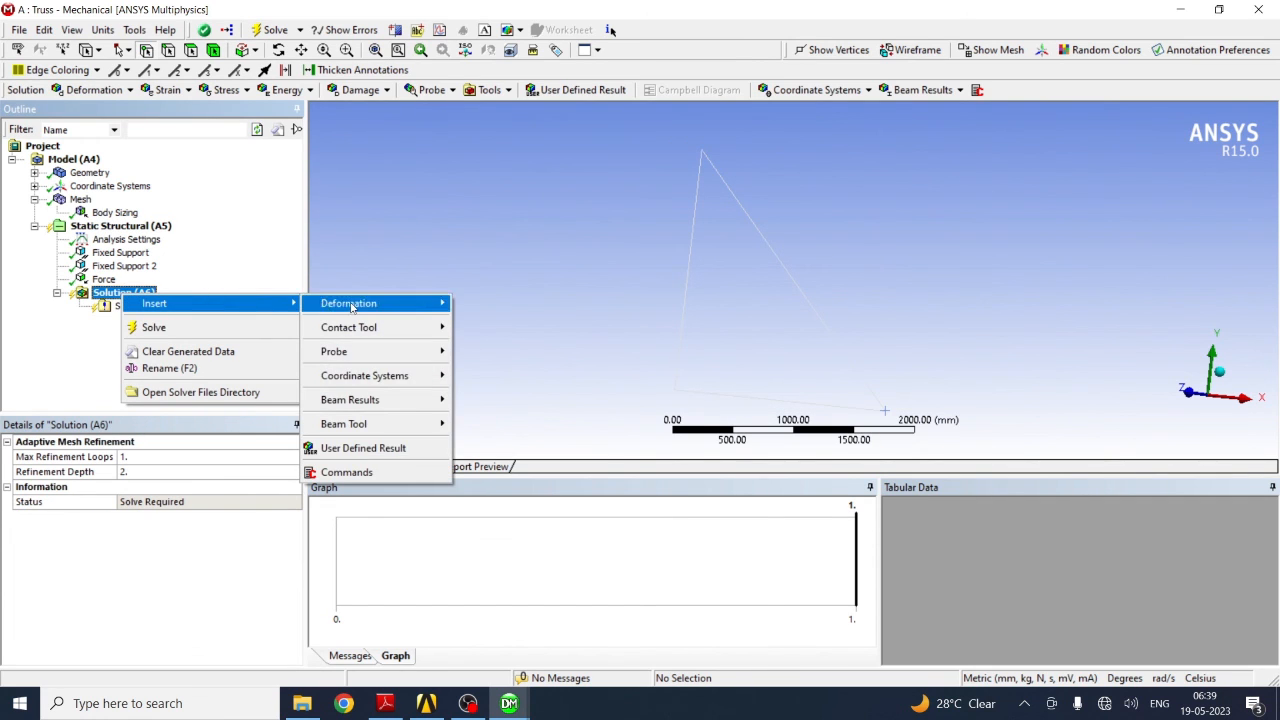
mouse_move(352, 306)
left_click(480, 305)
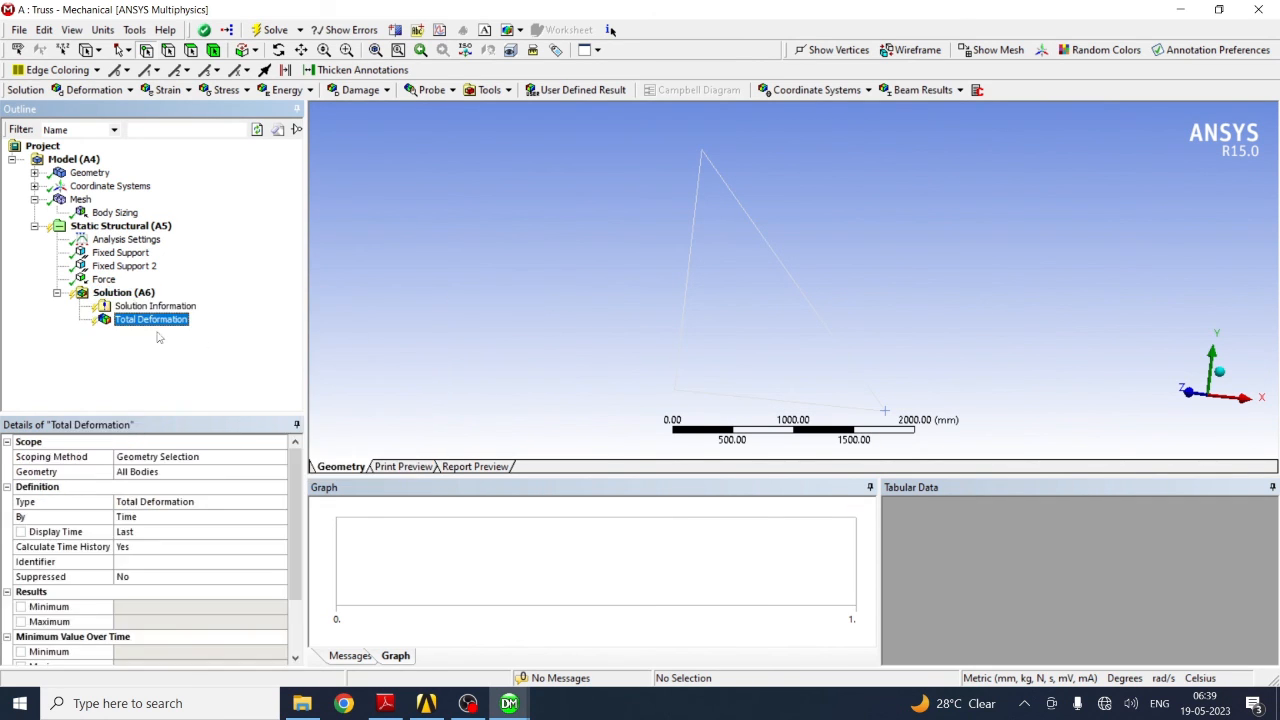
Insert a Beam Tool for all line bodies under the Solution and solve the analysis
right_click(122, 292)
mouse_move(163, 305)
mouse_move(387, 430)
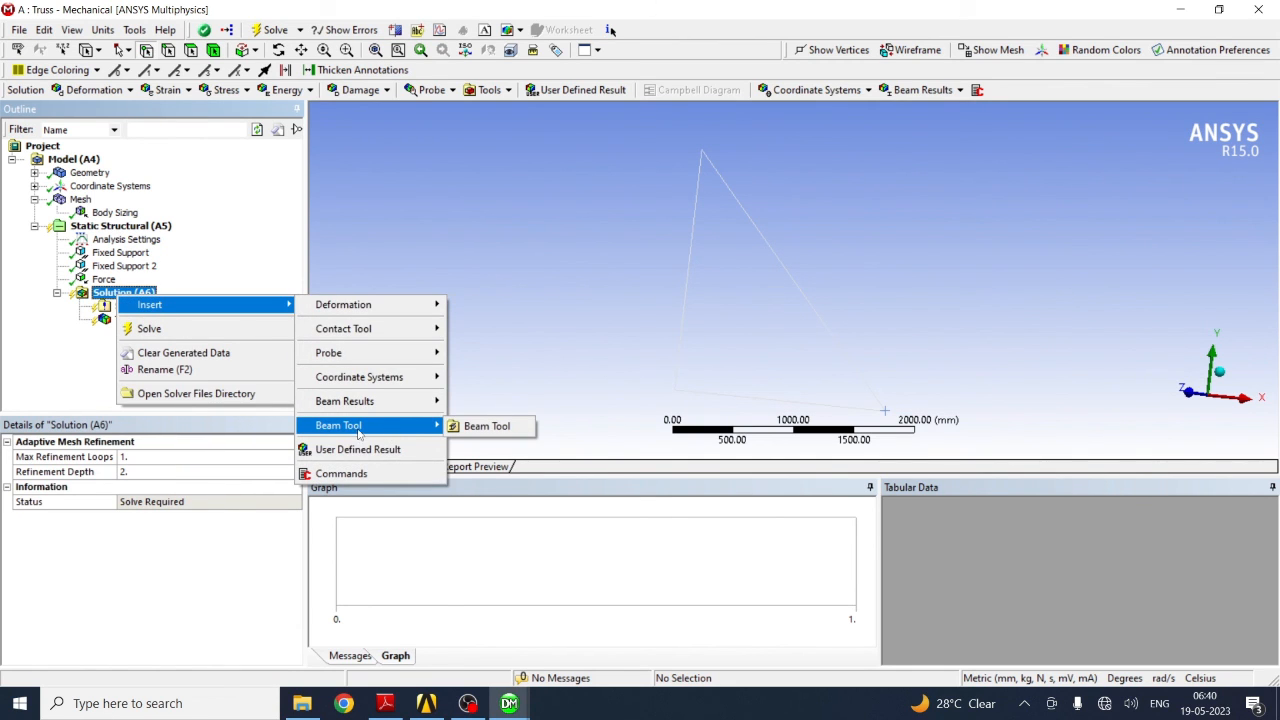
left_click(485, 428)
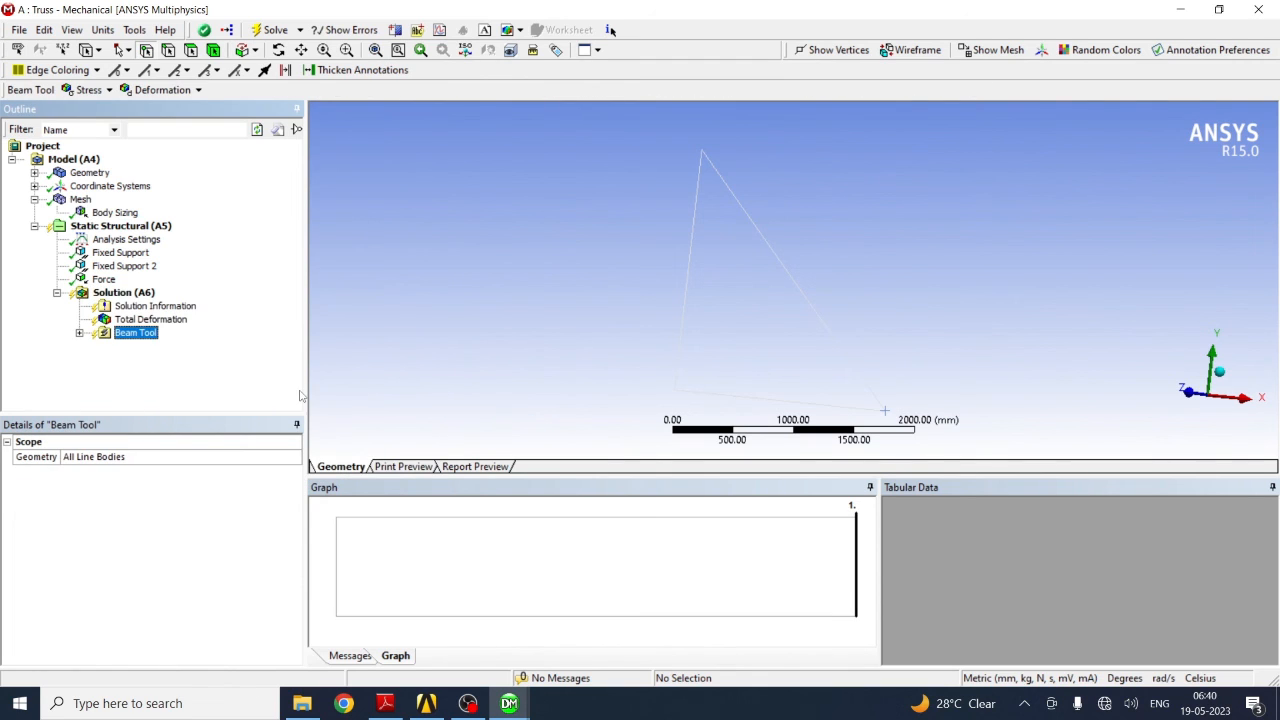
right_click(131, 292)
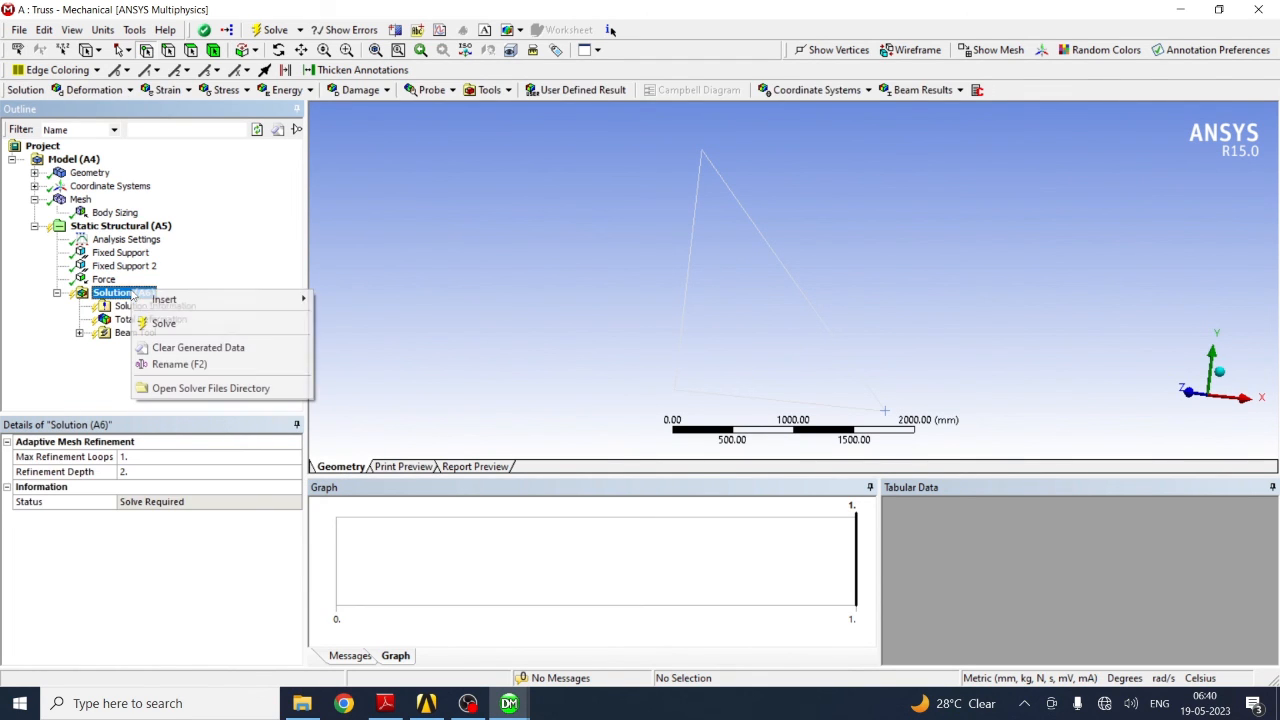
left_click(160, 323)
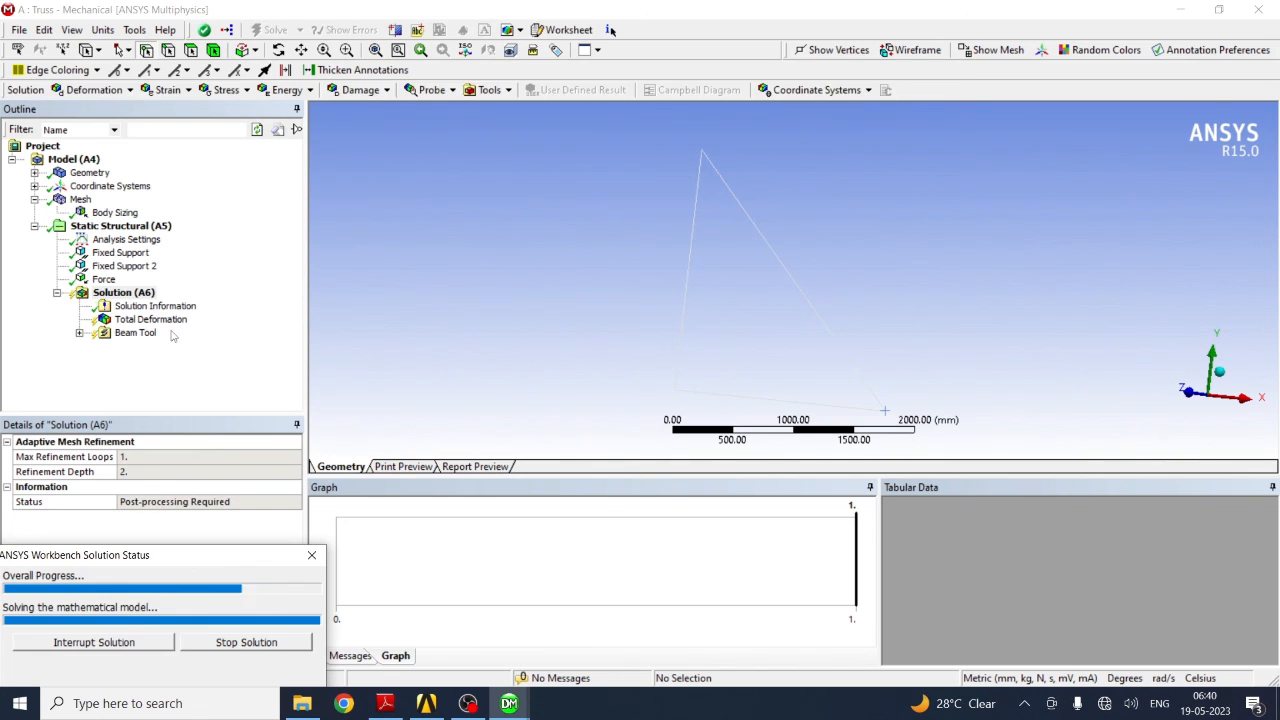
Display and animate the Total Deformation result, and label its maximum and minimum locations on the truss
left_click(149, 322)
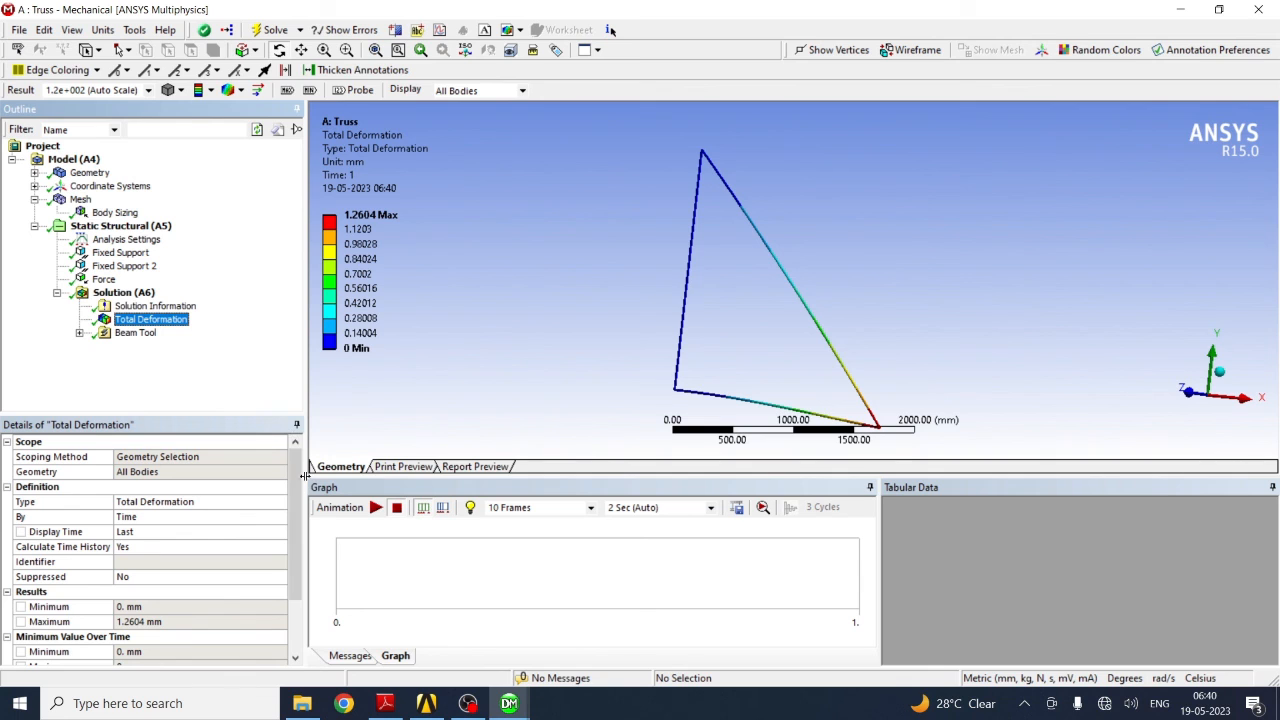
left_click(376, 508)
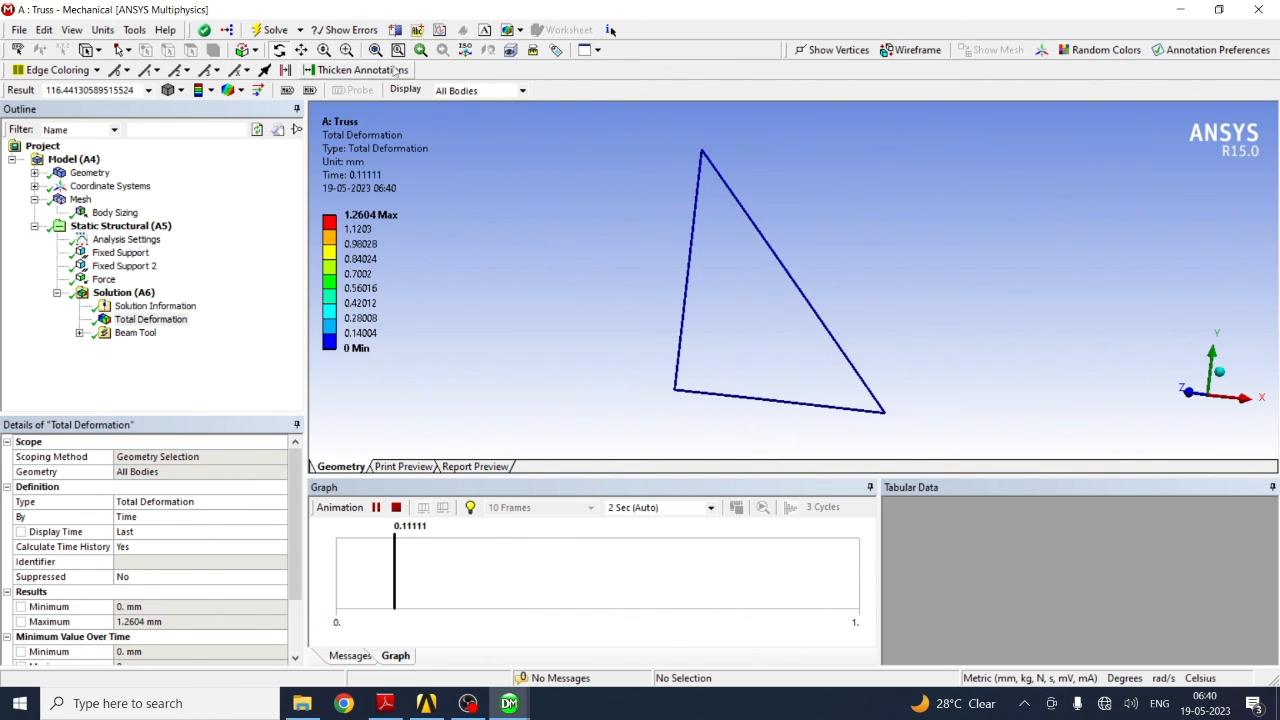
left_click(285, 93)
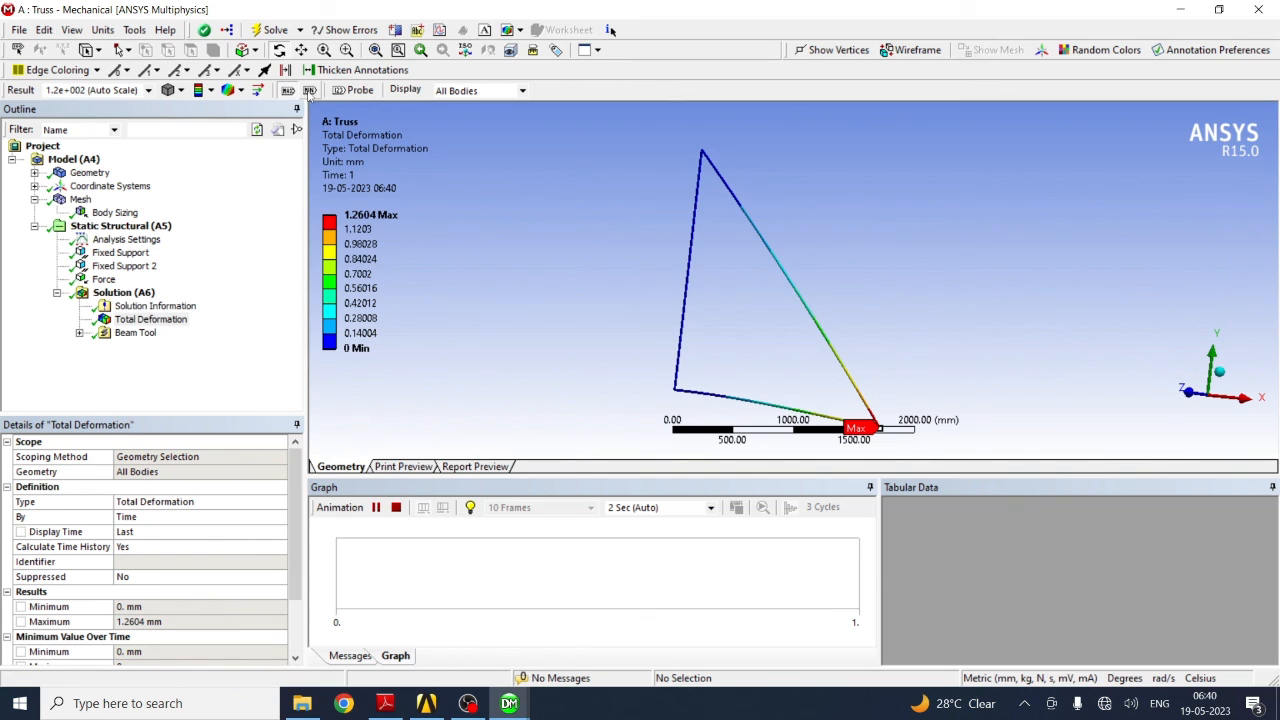
left_click(309, 91)
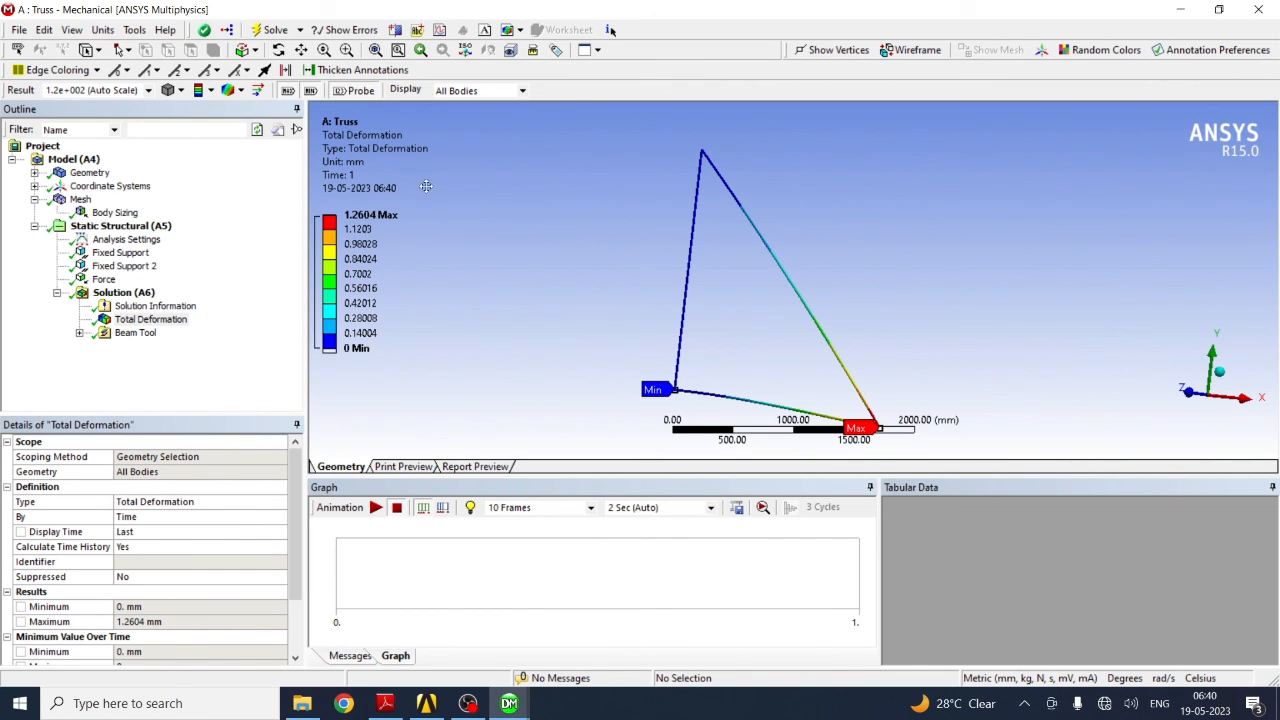
Probe the total deformation at two points along the inclined bar and one point on the lower bar
left_click(815, 318)
left_click(782, 268)
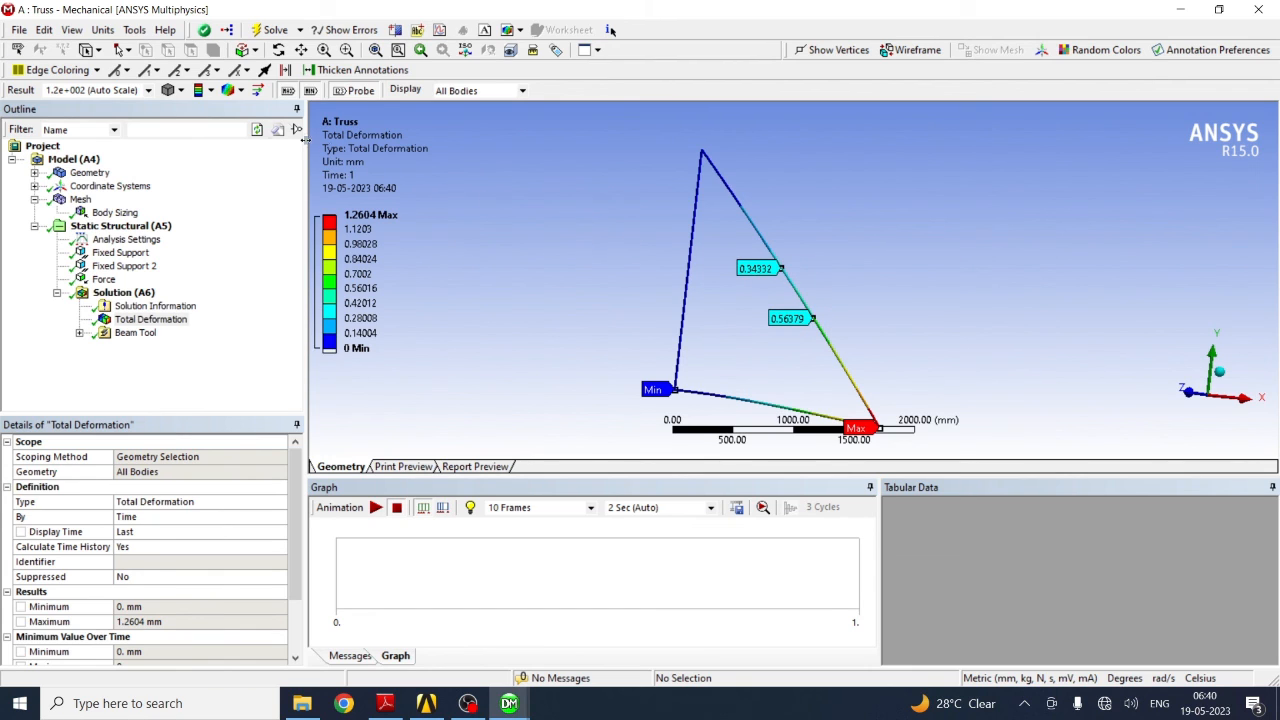
left_click(741, 400)
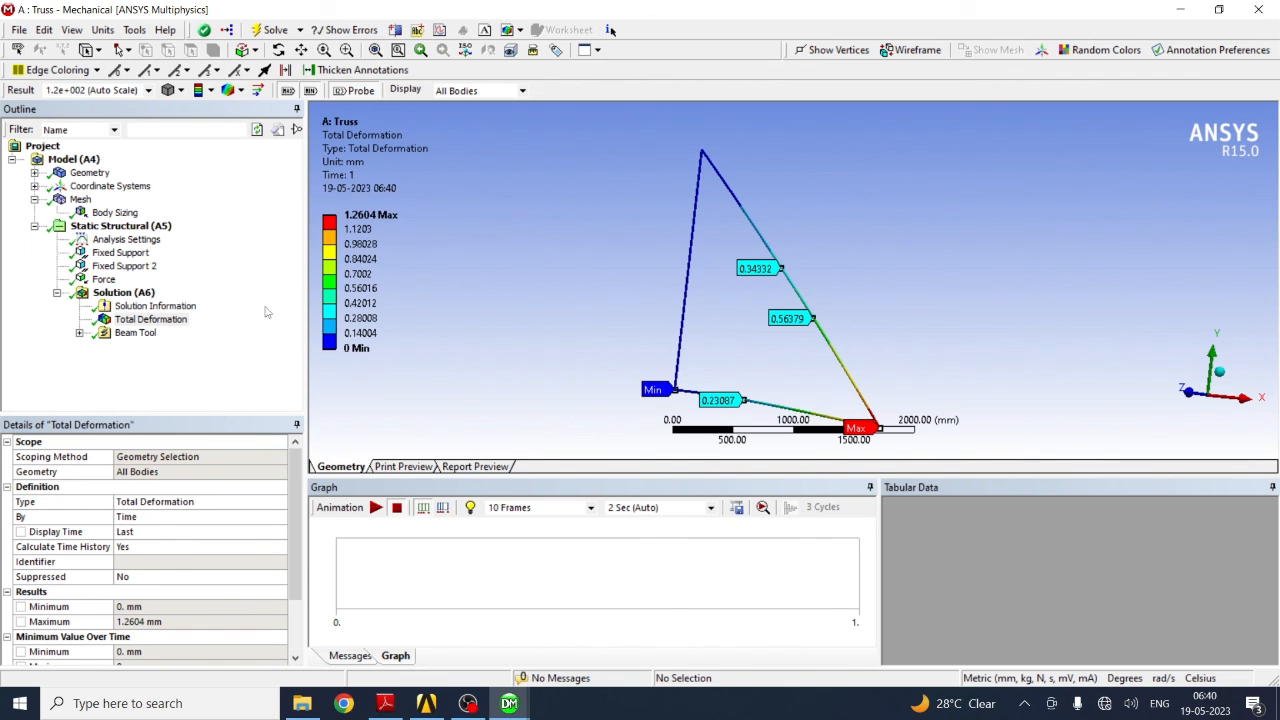
View the Beam Tool's Direct Stress, Minimum Combined Stress and Maximum Combined Stress results, and animate the Maximum Combined Stress
left_click(79, 332)
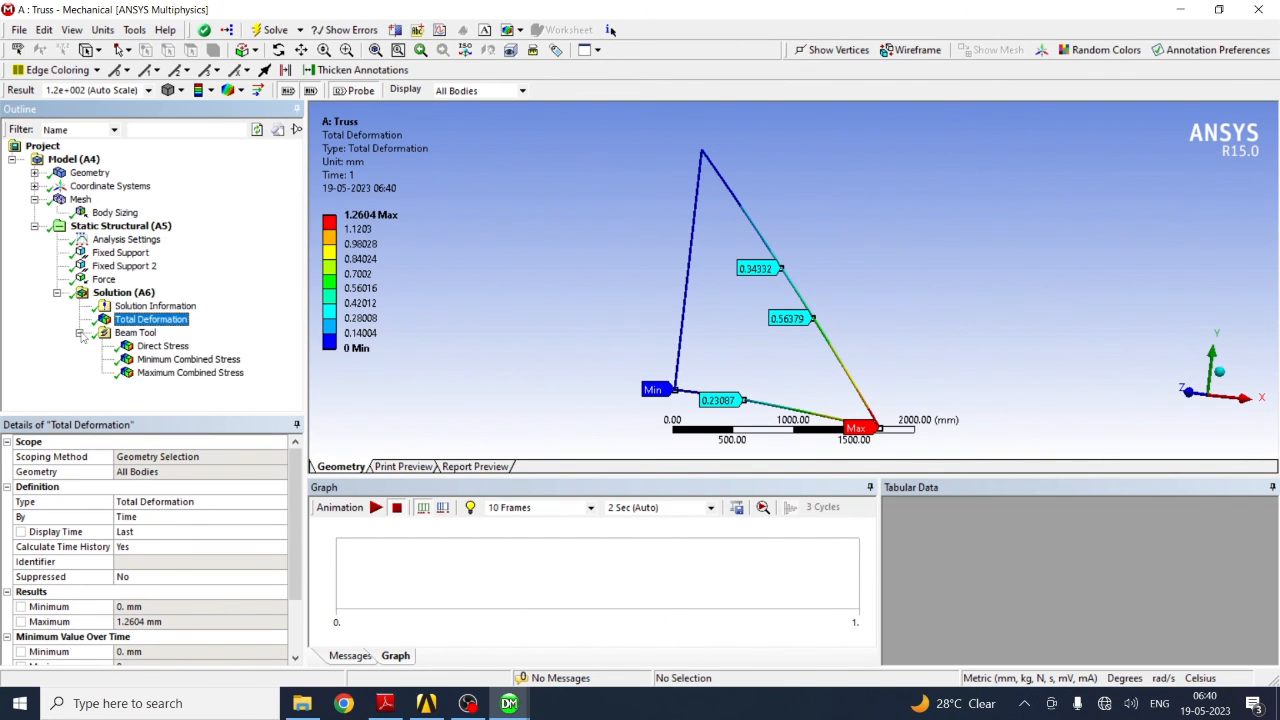
left_click(156, 347)
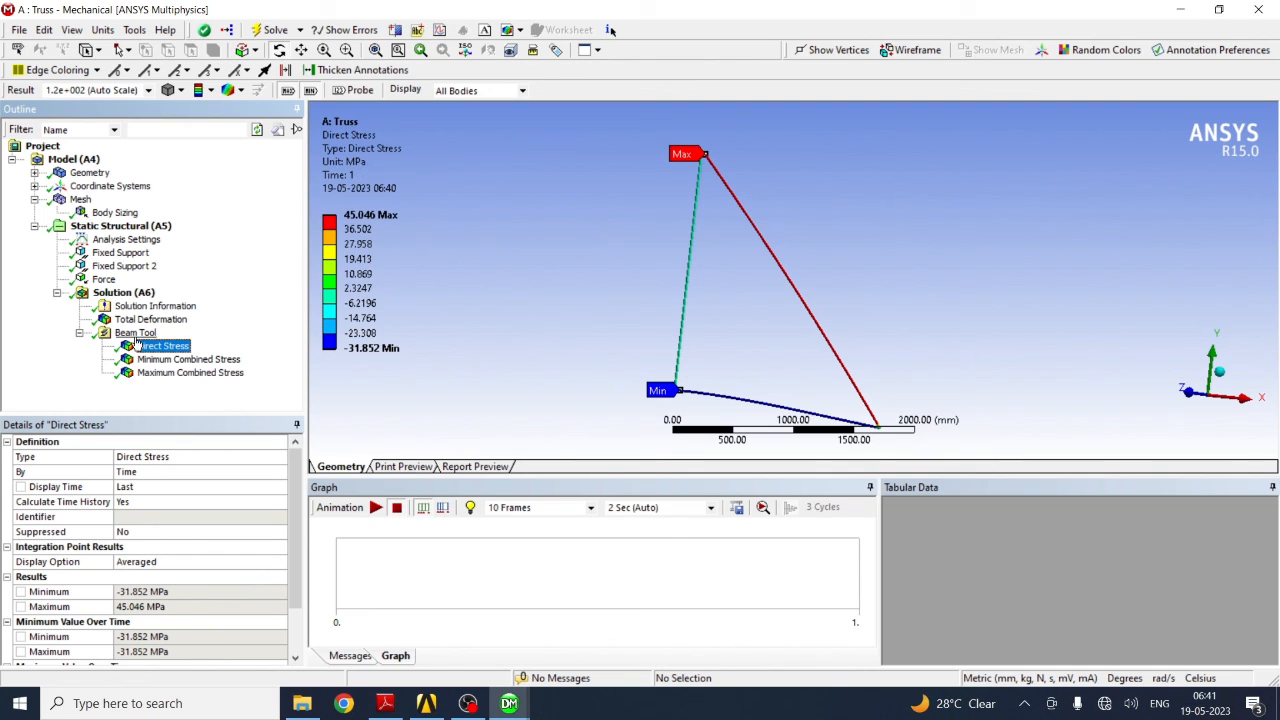
left_click(168, 362)
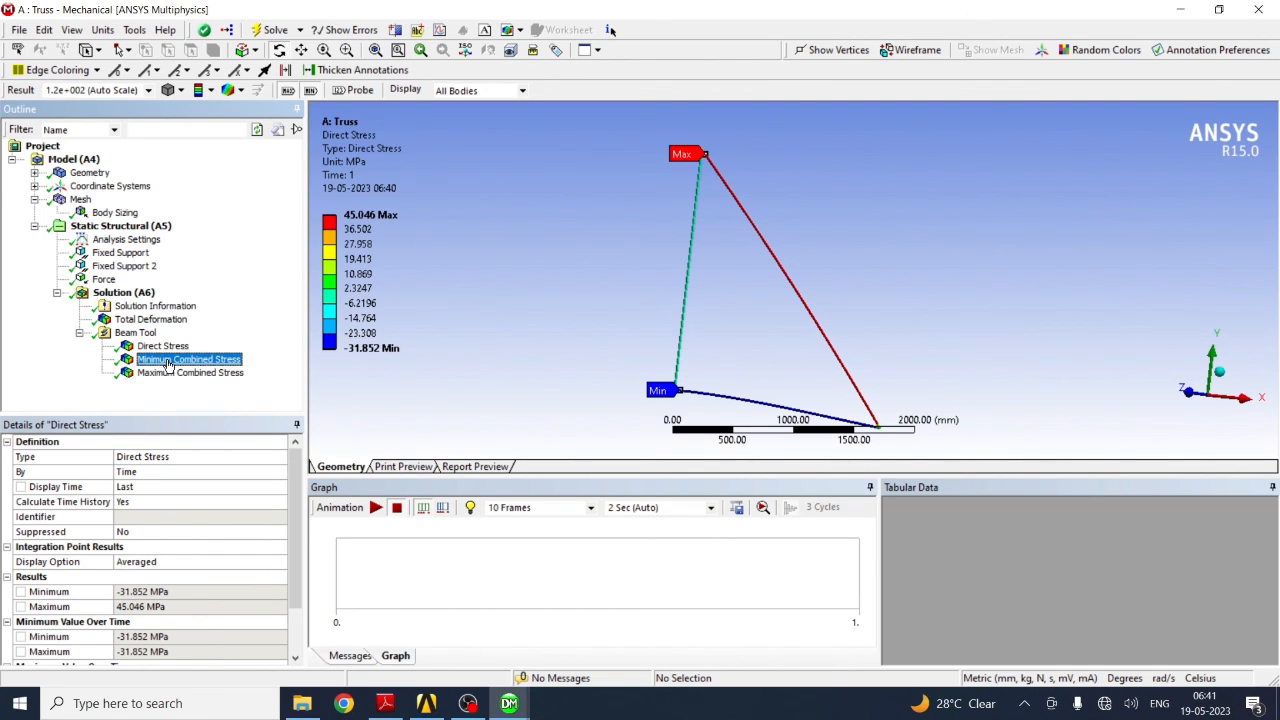
left_click(172, 374)
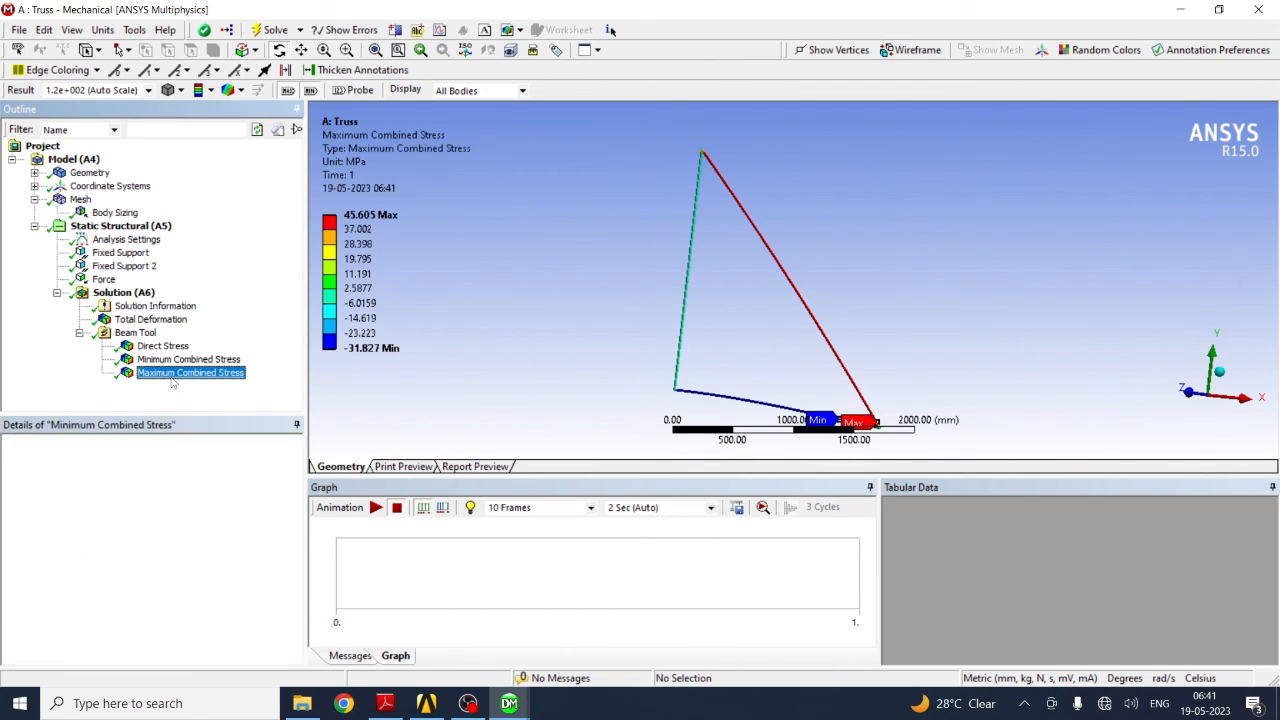
left_click(376, 507)
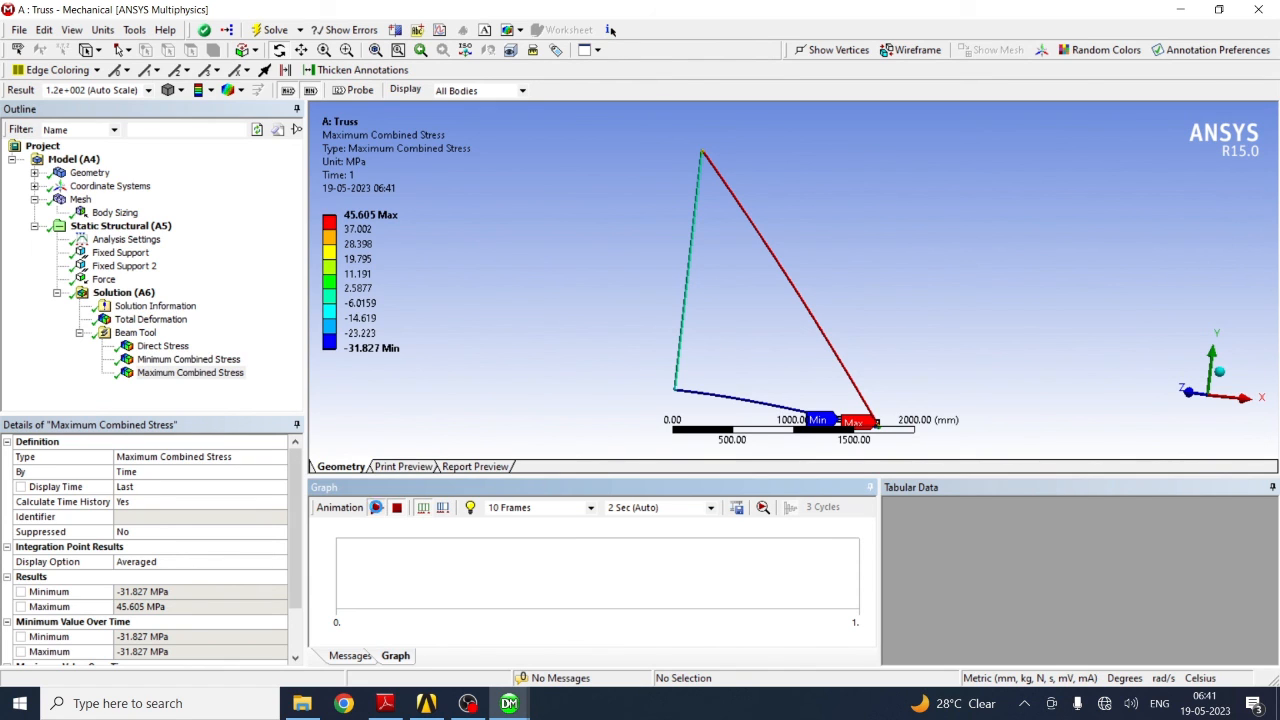